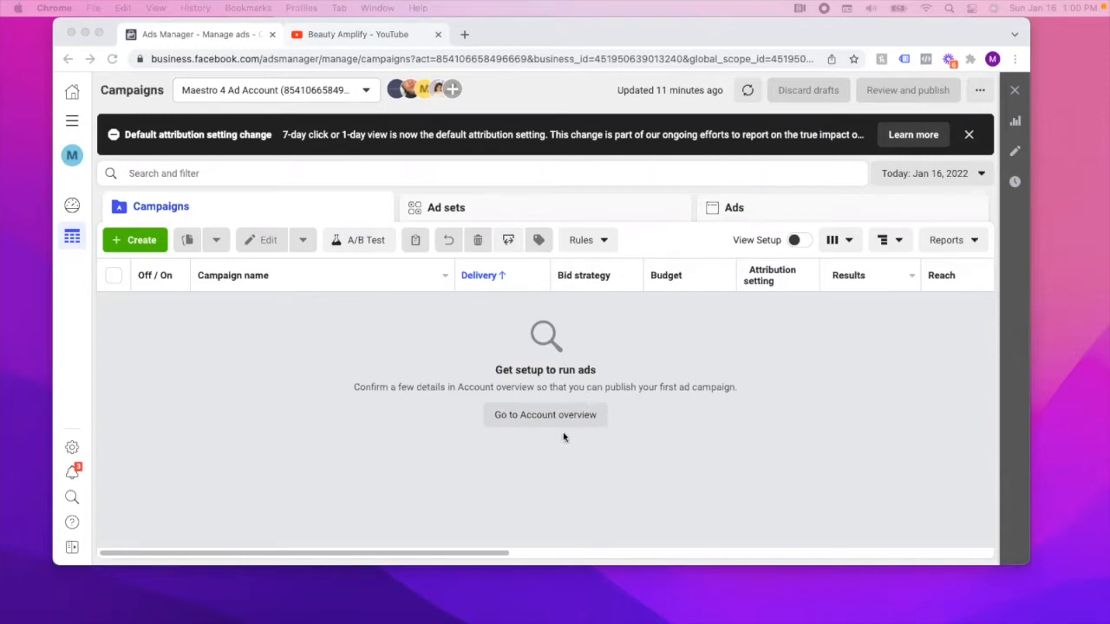
Create a new ad campaign with the Messages objective and continue to its settings.
left_click(703, 382)
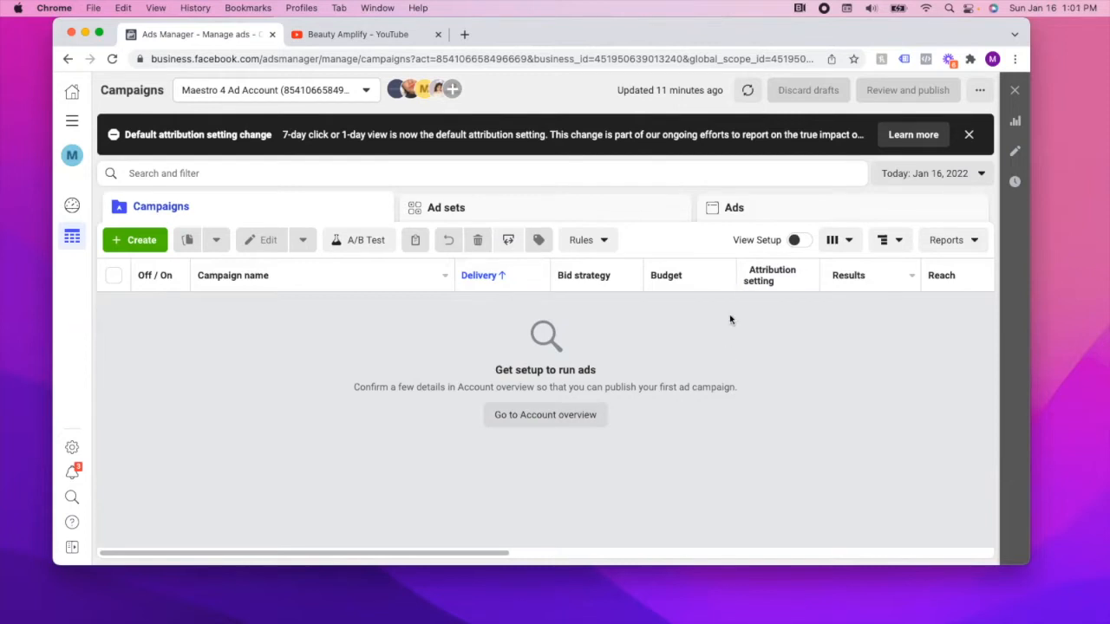
left_click(144, 240)
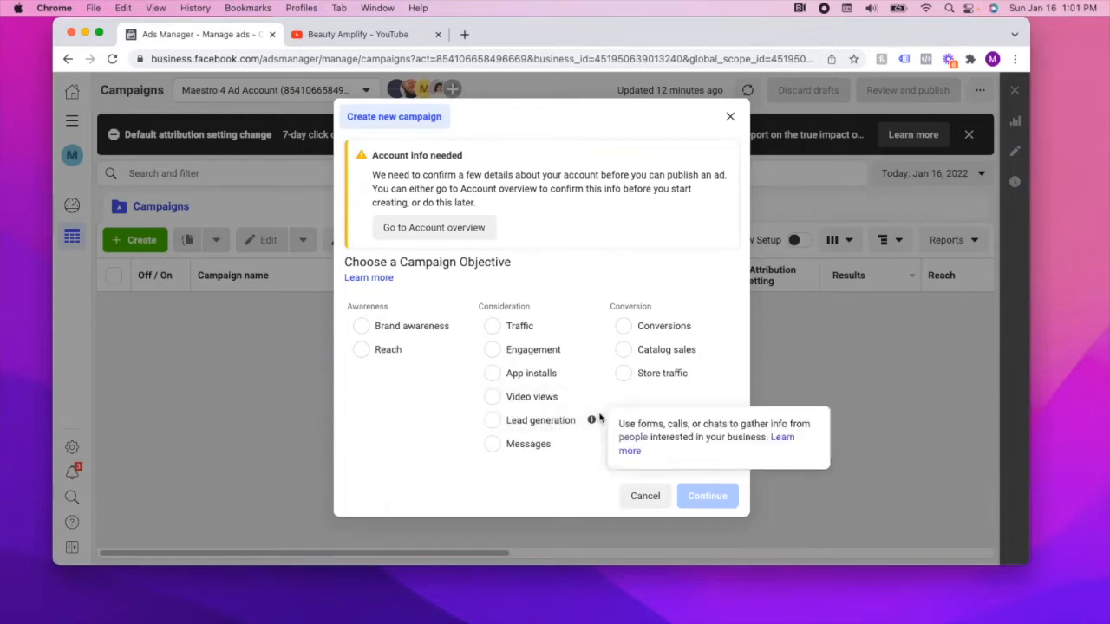
mouse_move(613, 425)
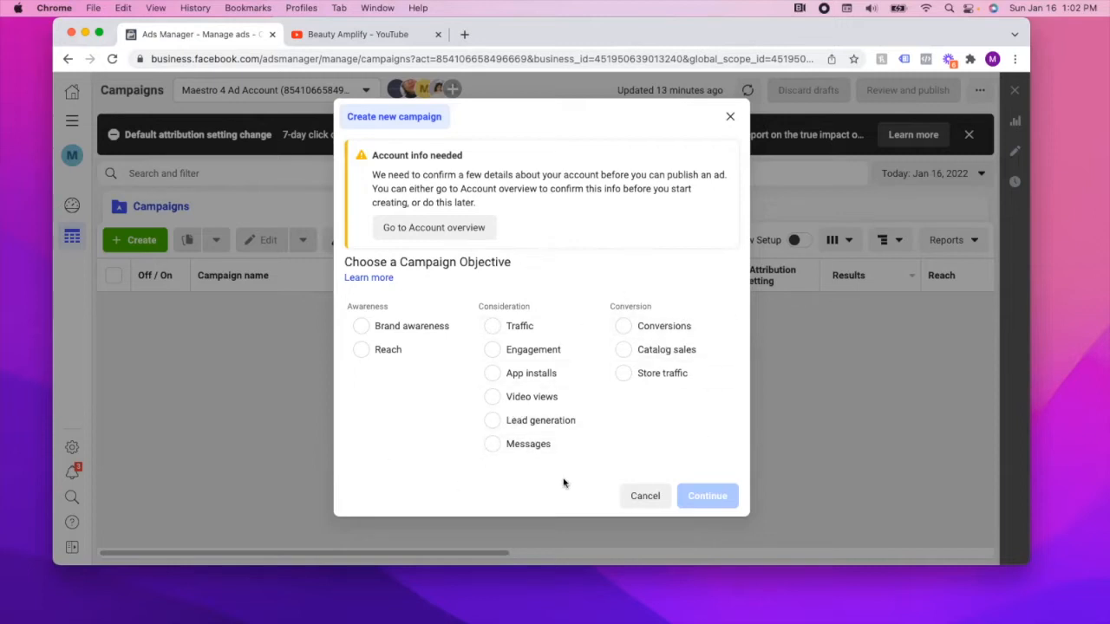
left_click(527, 447)
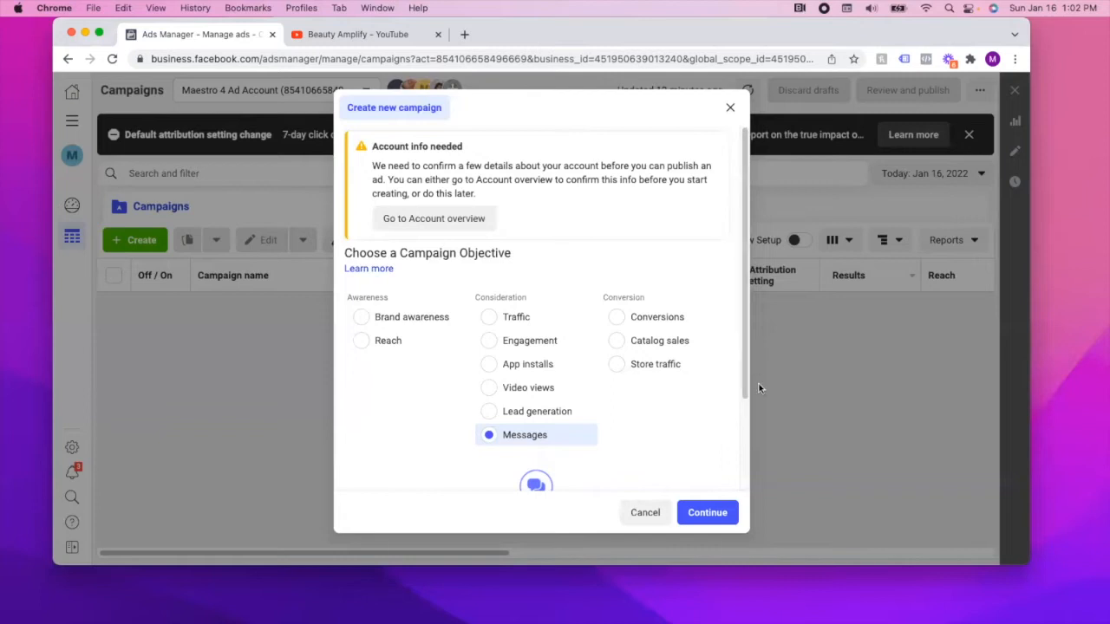
scroll(732, 389, "down", 3)
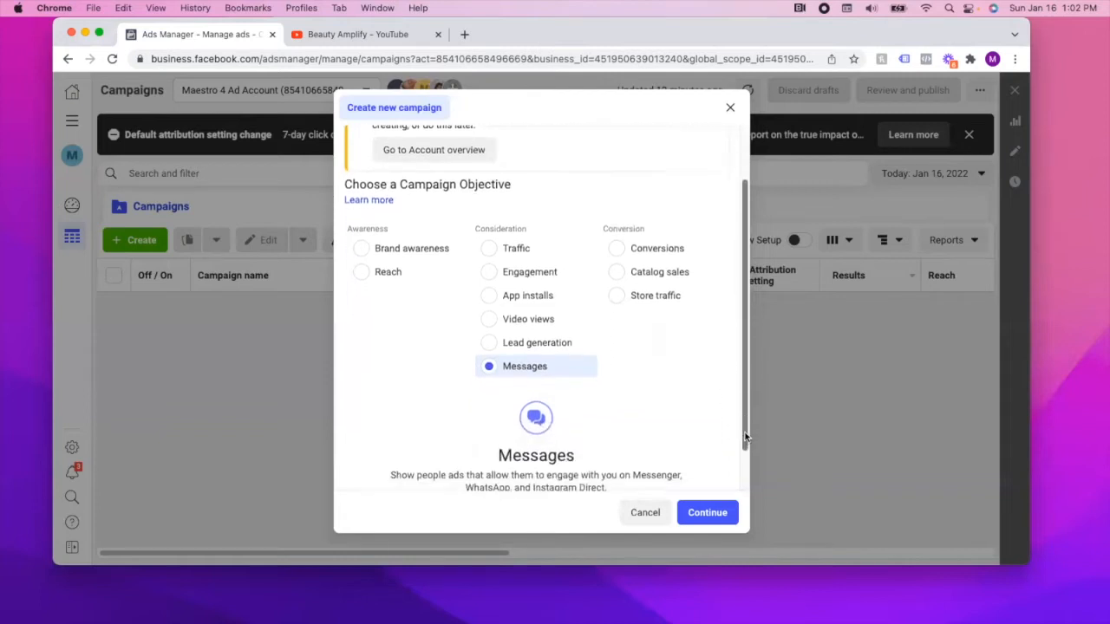
scroll(720, 388, "up", 1)
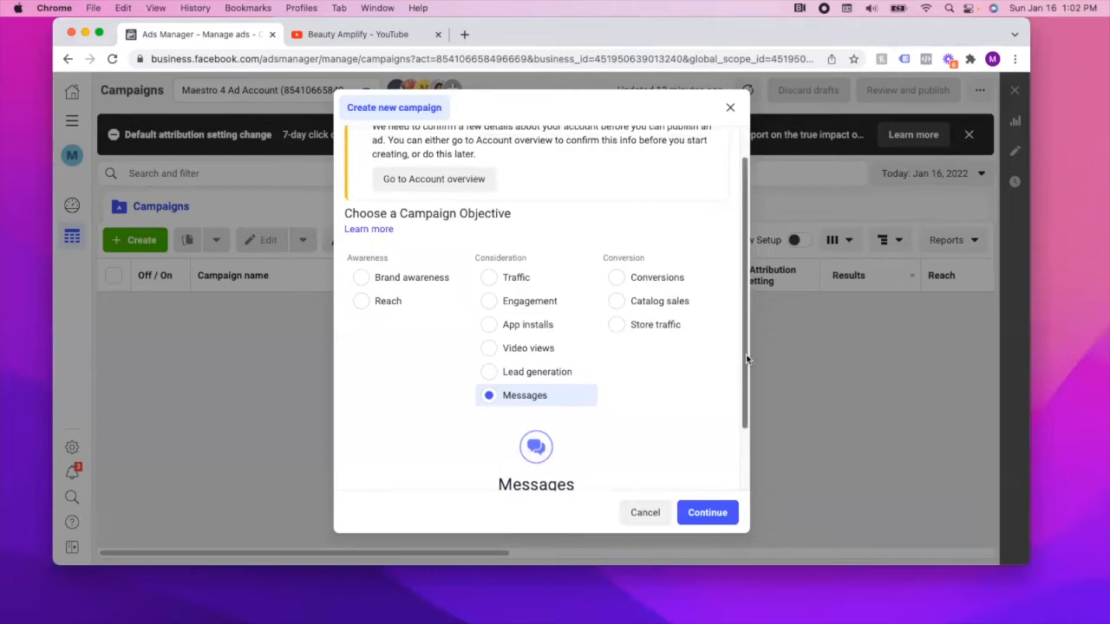
scroll(741, 382, "down", 2)
left_click_drag(746, 381, 746, 341)
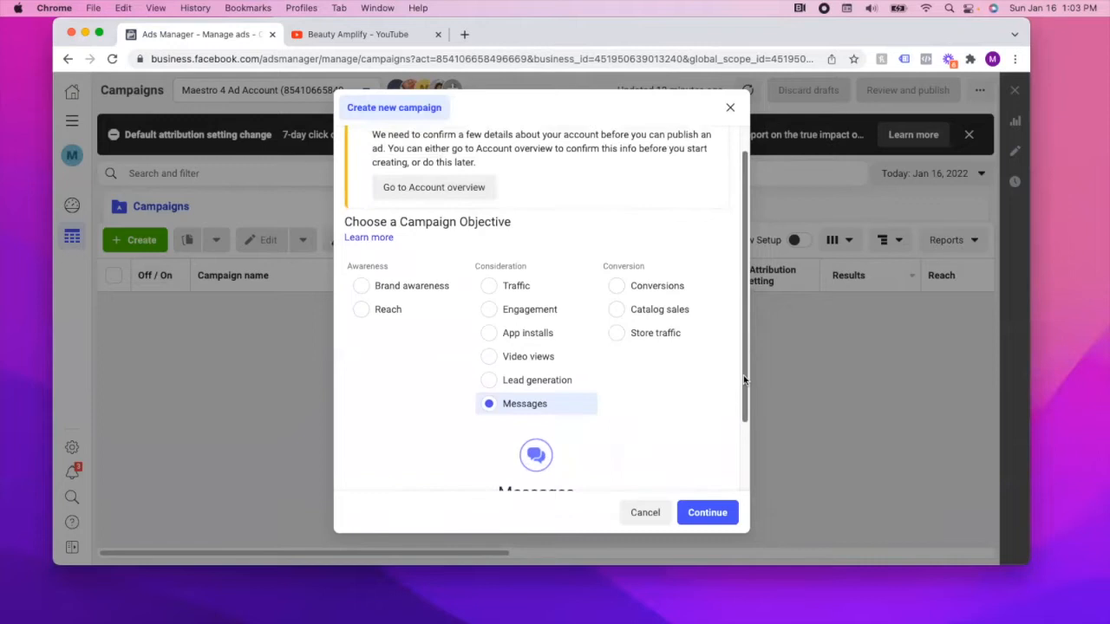
scroll(743, 374, "down", 2)
left_click(711, 512)
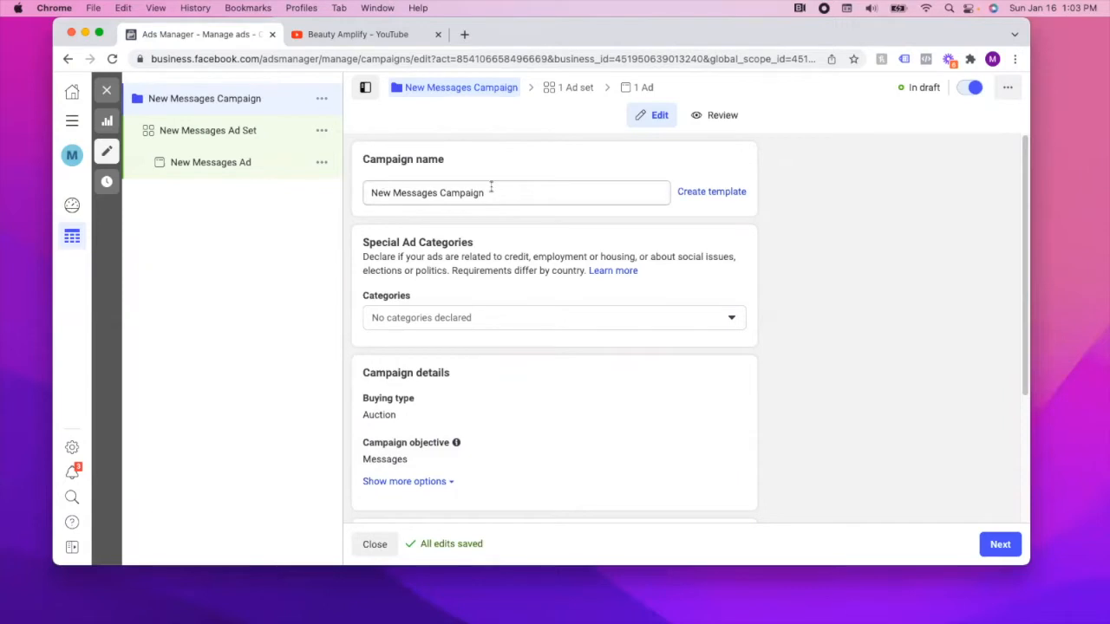
Rename the campaign as "Microblading Messenger Campaign".
double_click(482, 193)
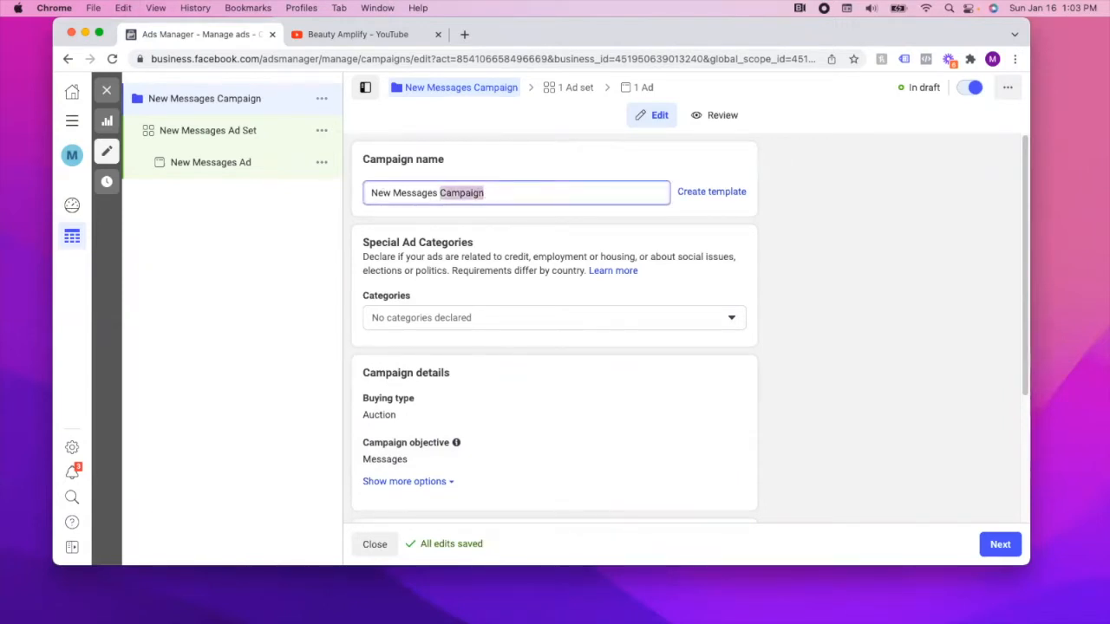
key("super+a")
key("BackSpace")
type("M")
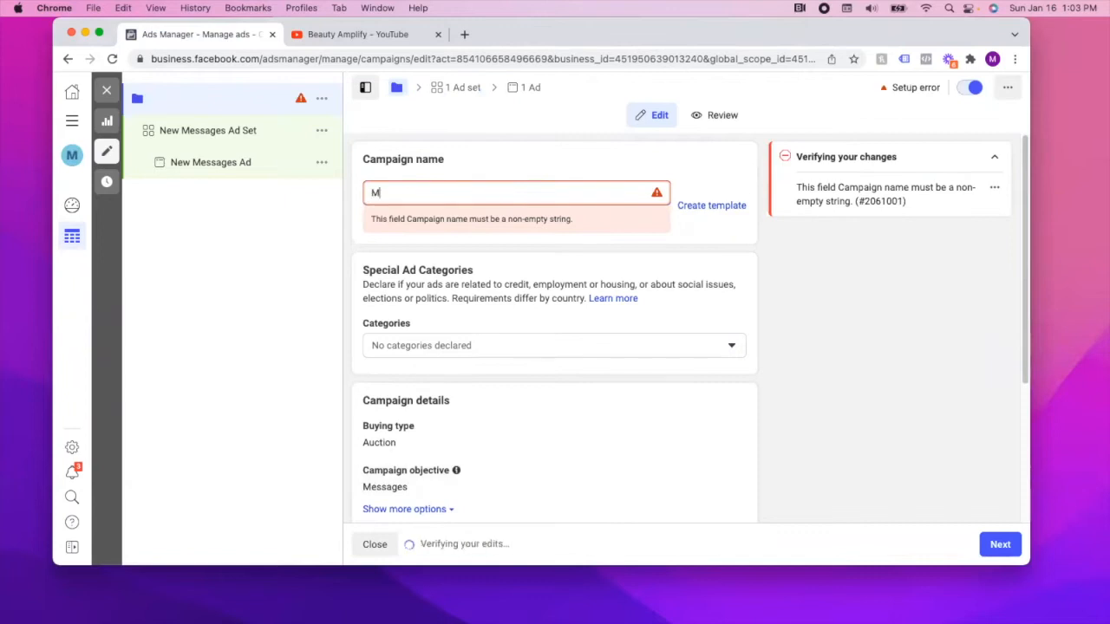
type("icroblading M")
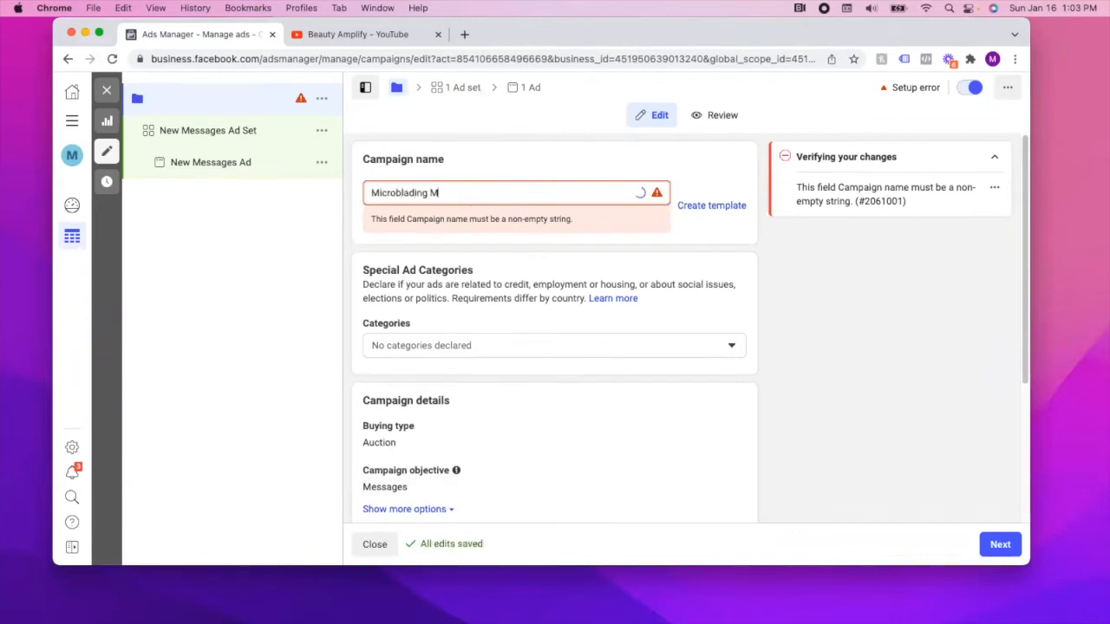
type("essenger Campaign")
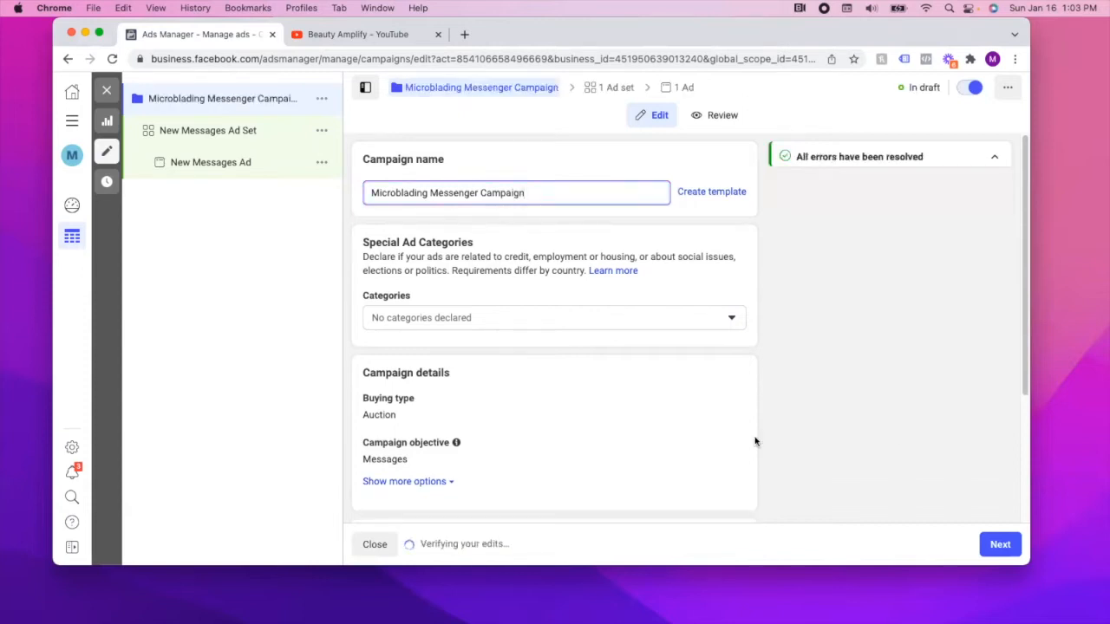
Review the remaining campaign settings, leaving A/B test and campaign budget optimization off, and proceed to the ad set.
scroll(756, 442, "down", 5)
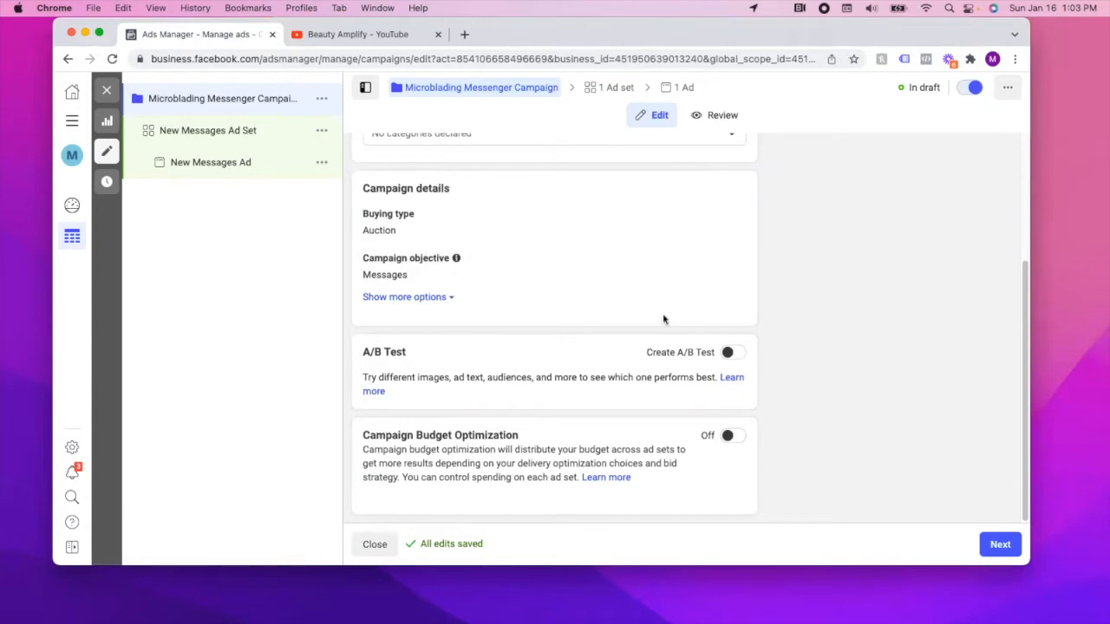
scroll(669, 399, "up", 4)
scroll(665, 410, "down", 4)
left_click_drag(1022, 420, 1020, 295)
left_click(999, 547)
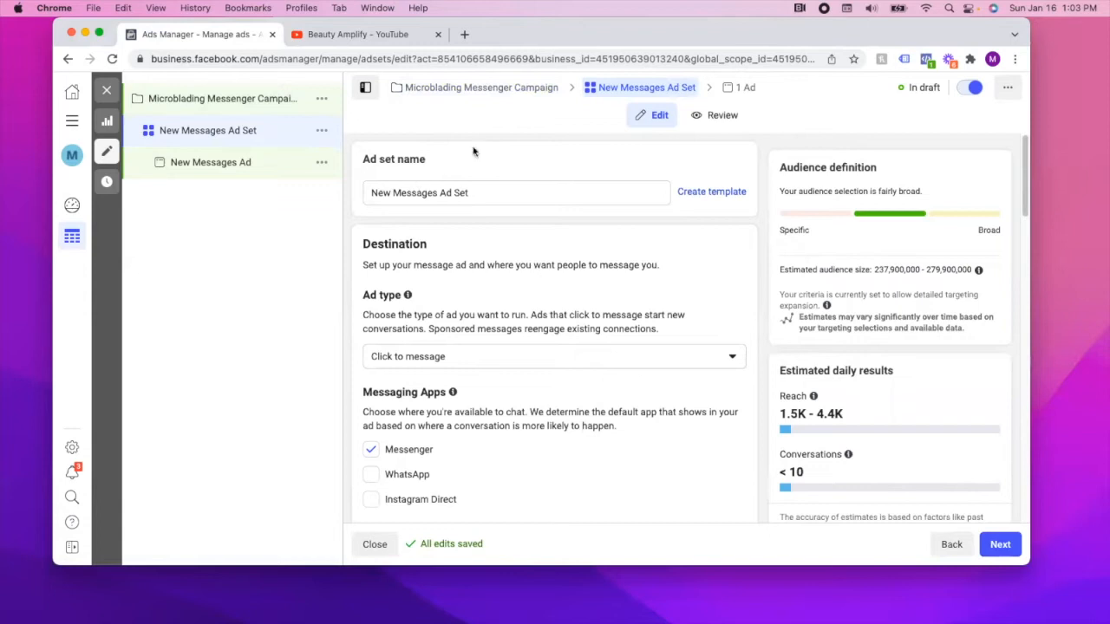
Choose Mistro Marketing as the Facebook Page that receives the ad set's messages.
scroll(537, 189, "down", 5)
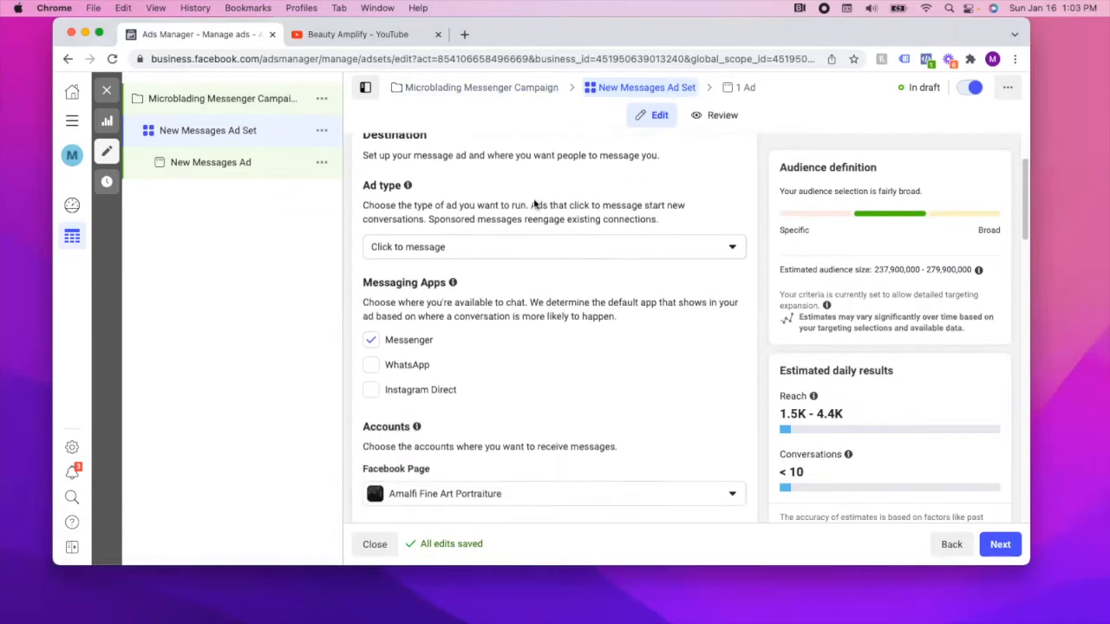
left_click(515, 322)
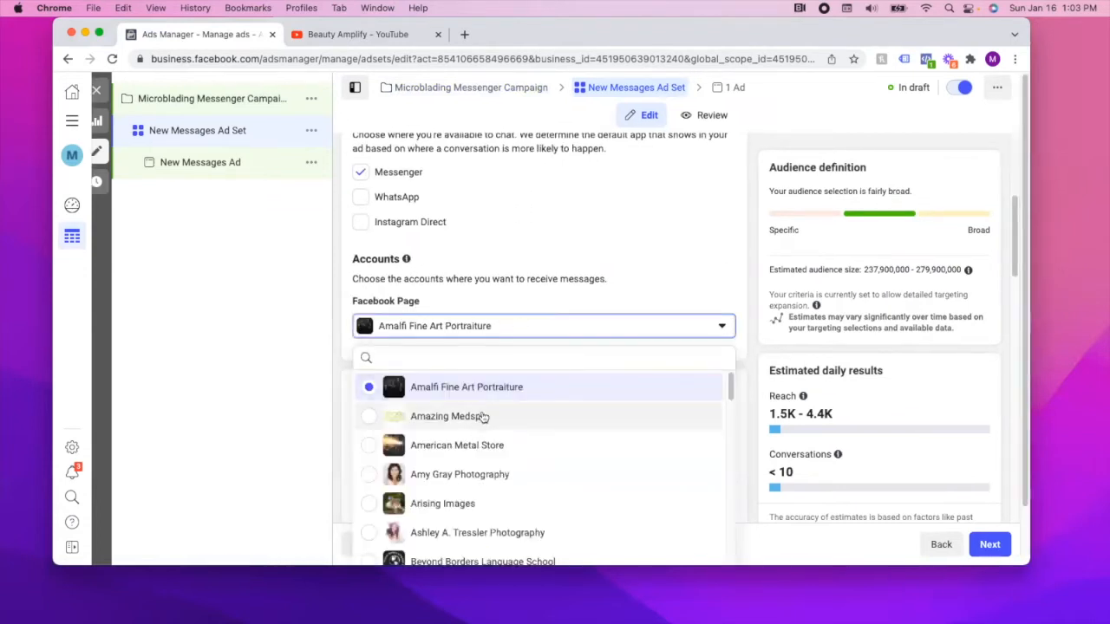
scroll(495, 417, "down", 10)
scroll(517, 445, "down", 3)
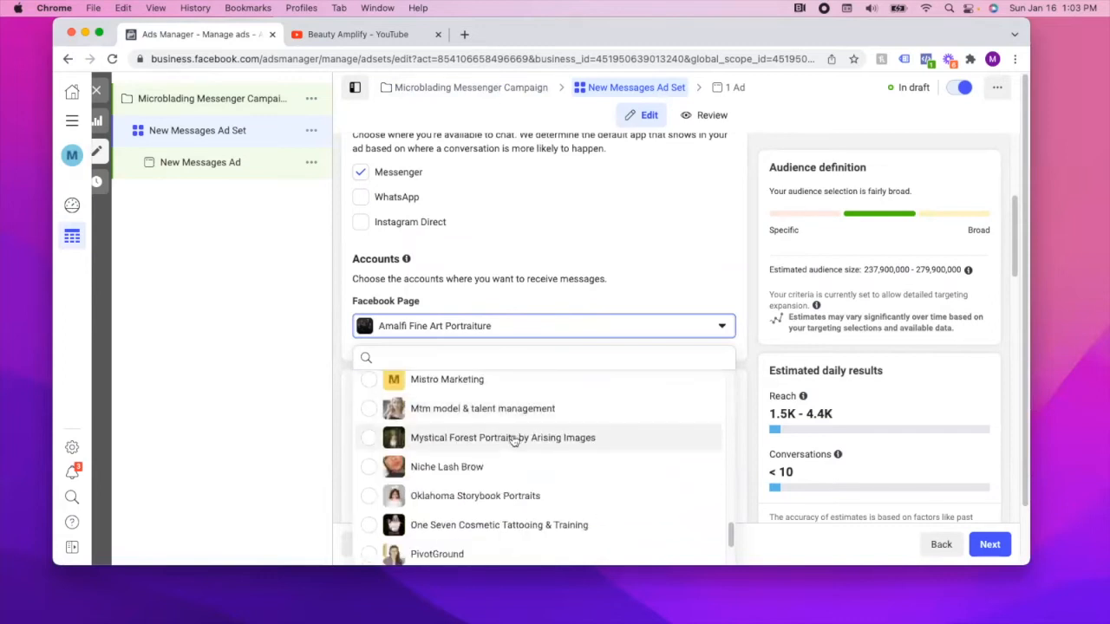
scroll(510, 446, "down", 1)
scroll(510, 446, "down", 4)
scroll(531, 423, "up", 5)
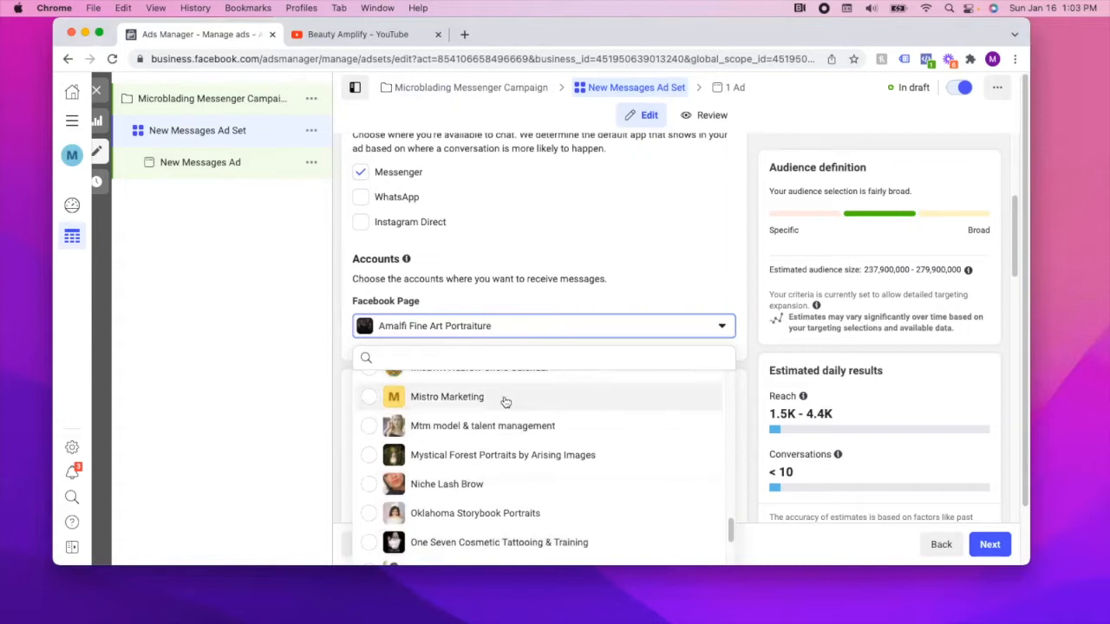
left_click(504, 398)
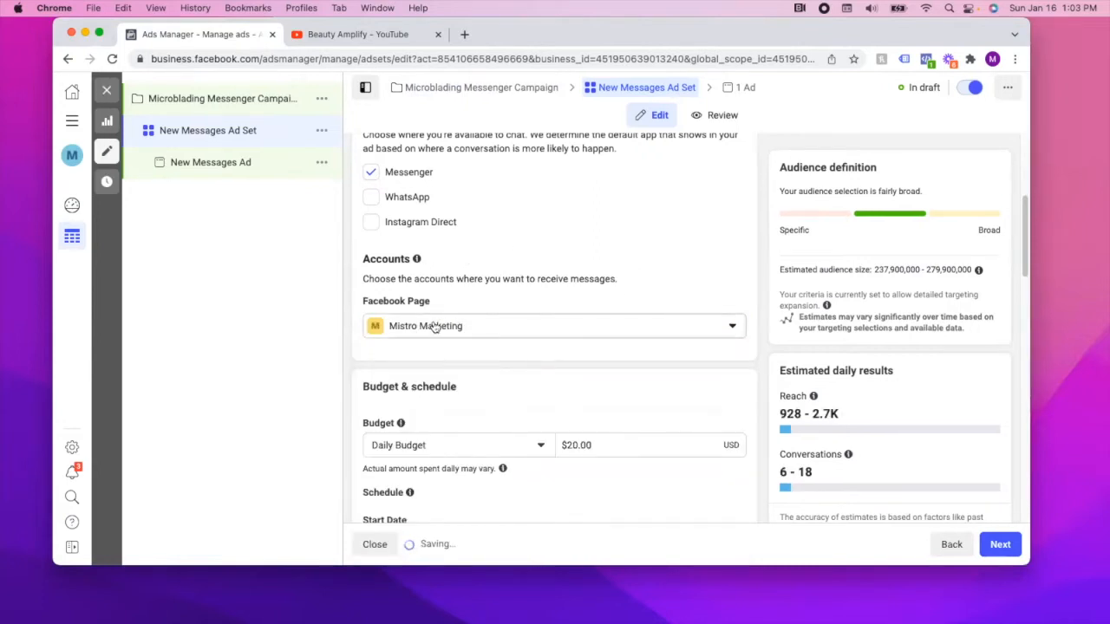
Enable Instagram Direct alongside Messenger as a messaging app for the ad set.
scroll(507, 365, "up", 3)
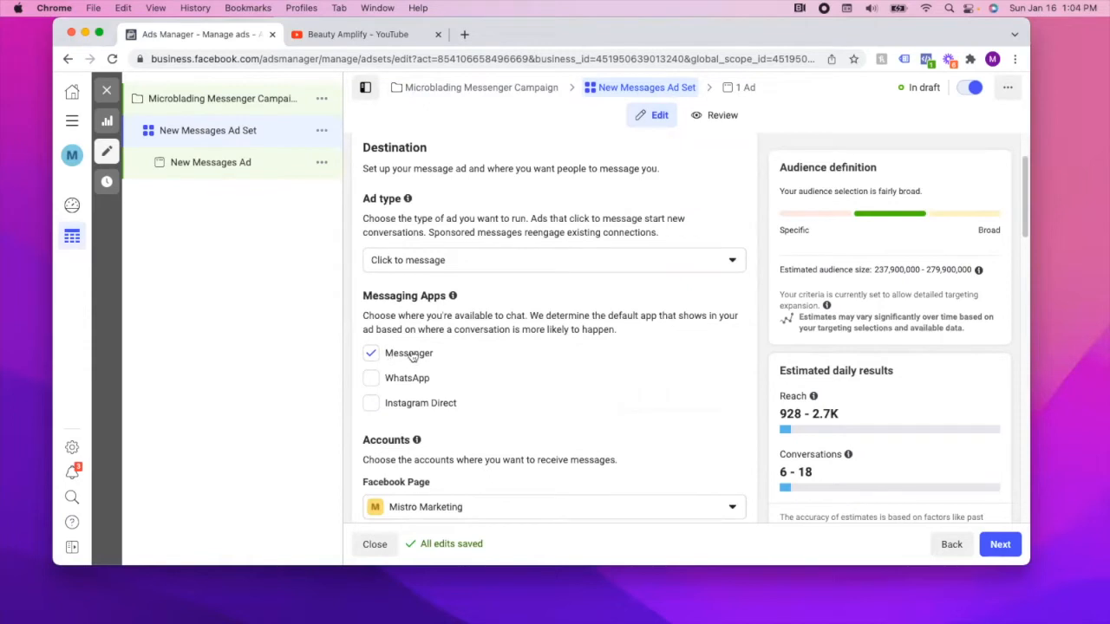
scroll(392, 356, "down", 1)
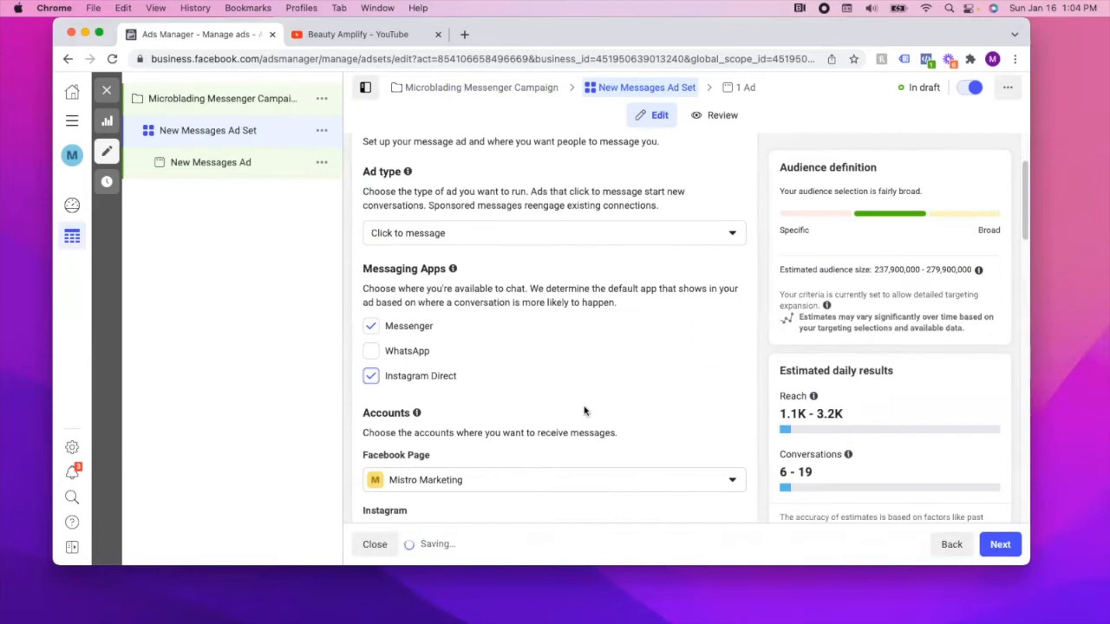
scroll(587, 409, "down", 3)
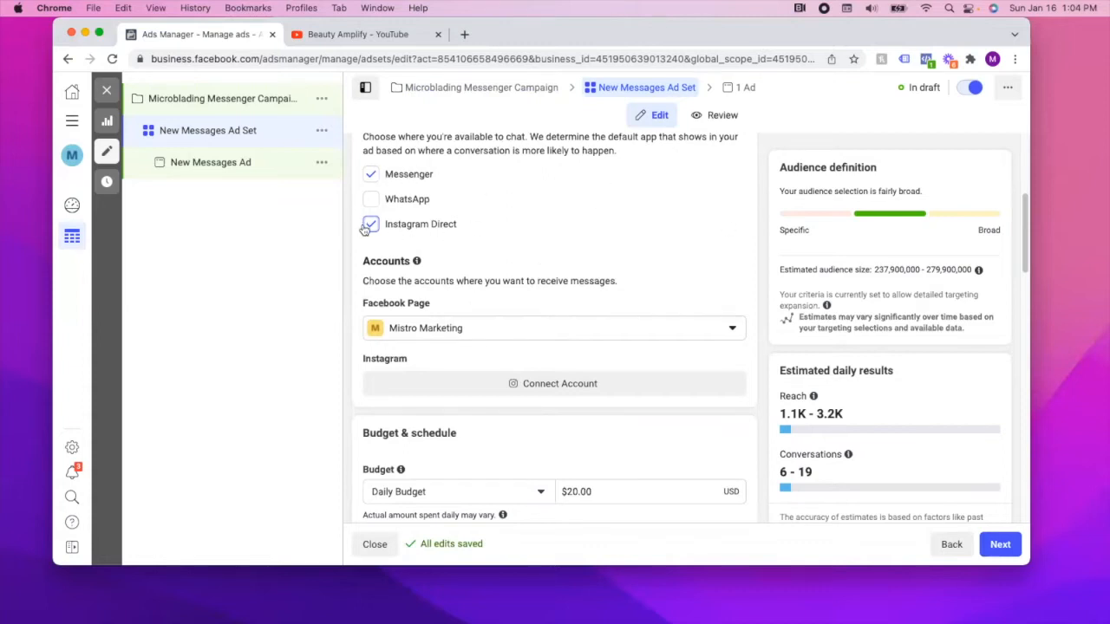
Set the ad set's daily budget to 5 USD.
scroll(521, 317, "down", 2)
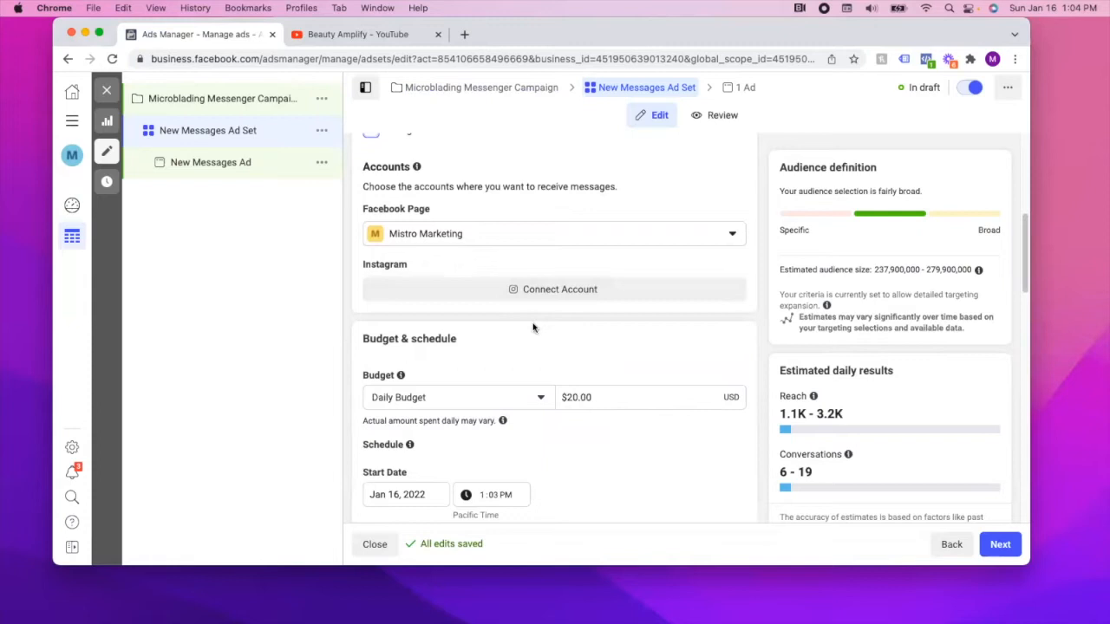
triple_click(618, 395)
type("5")
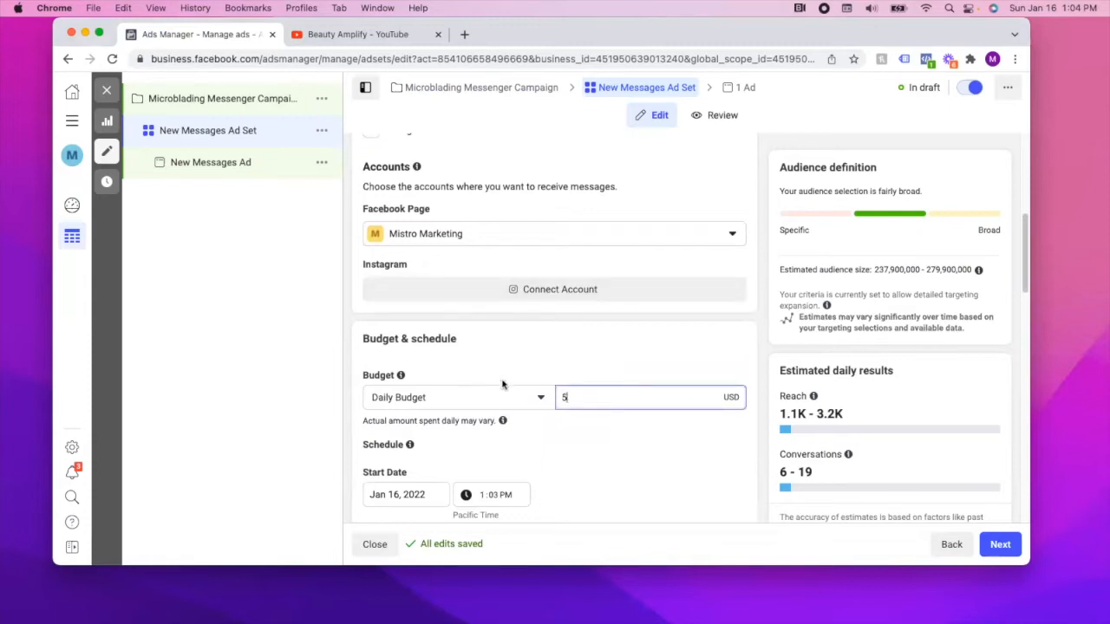
left_click(631, 459)
Change the audience location from the whole country to the city of Las Vegas, Nevada.
scroll(631, 448, "down", 4)
scroll(637, 439, "down", 2)
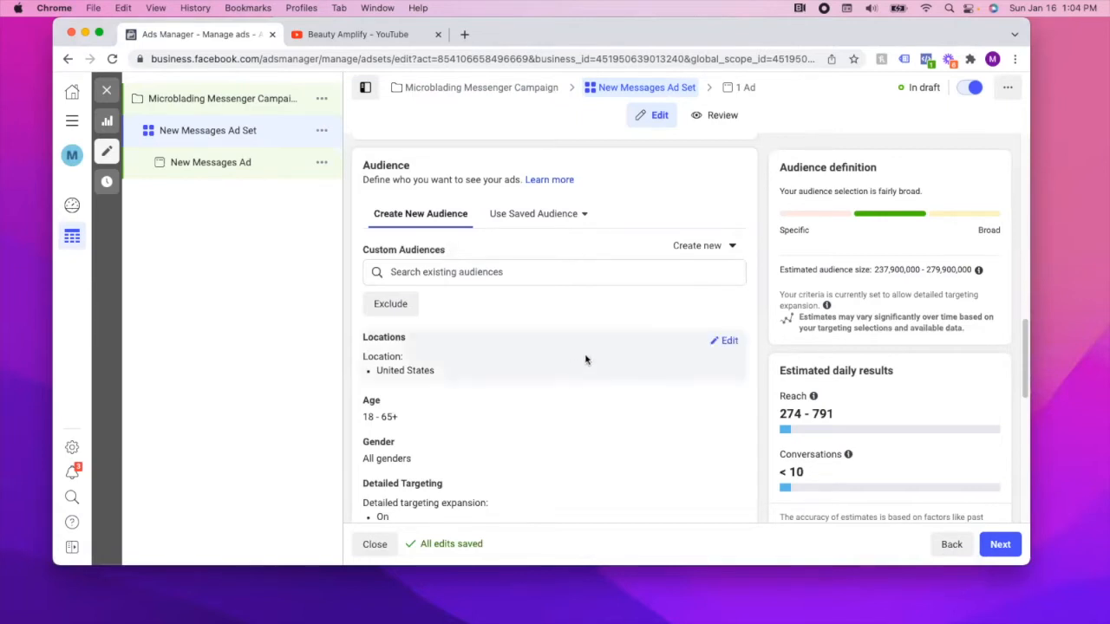
scroll(581, 358, "down", 1)
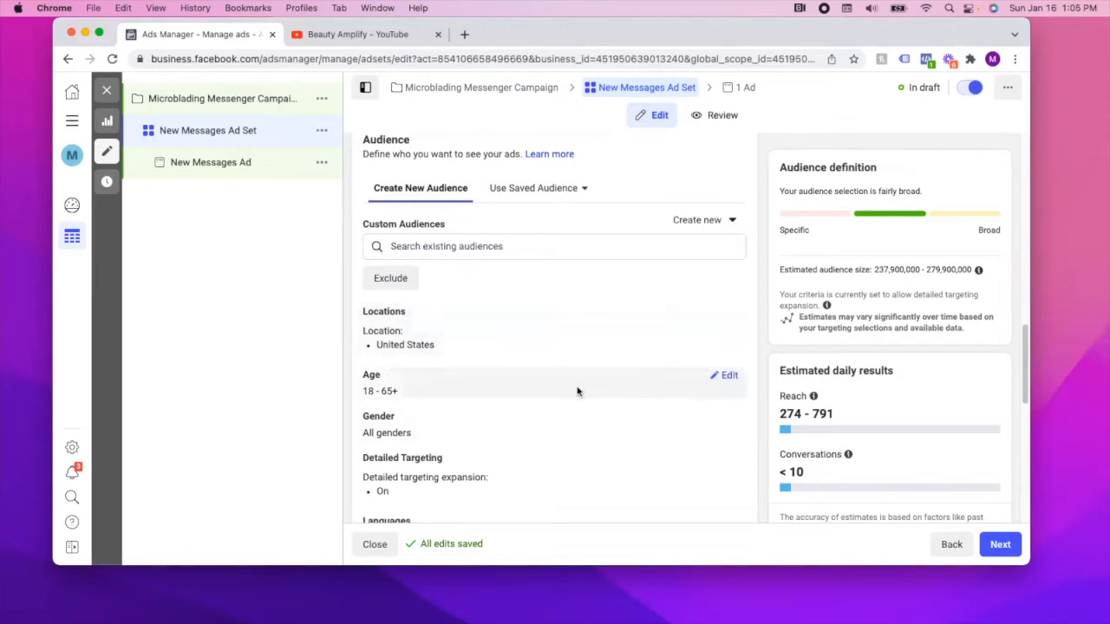
scroll(608, 442, "up", 3)
scroll(651, 455, "down", 3)
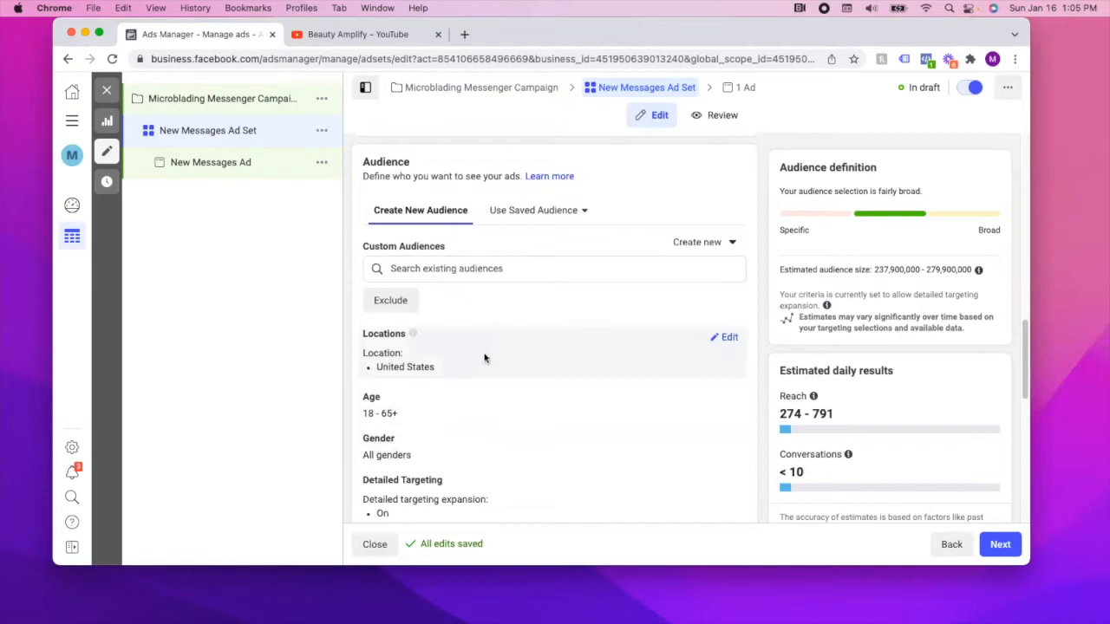
left_click(728, 339)
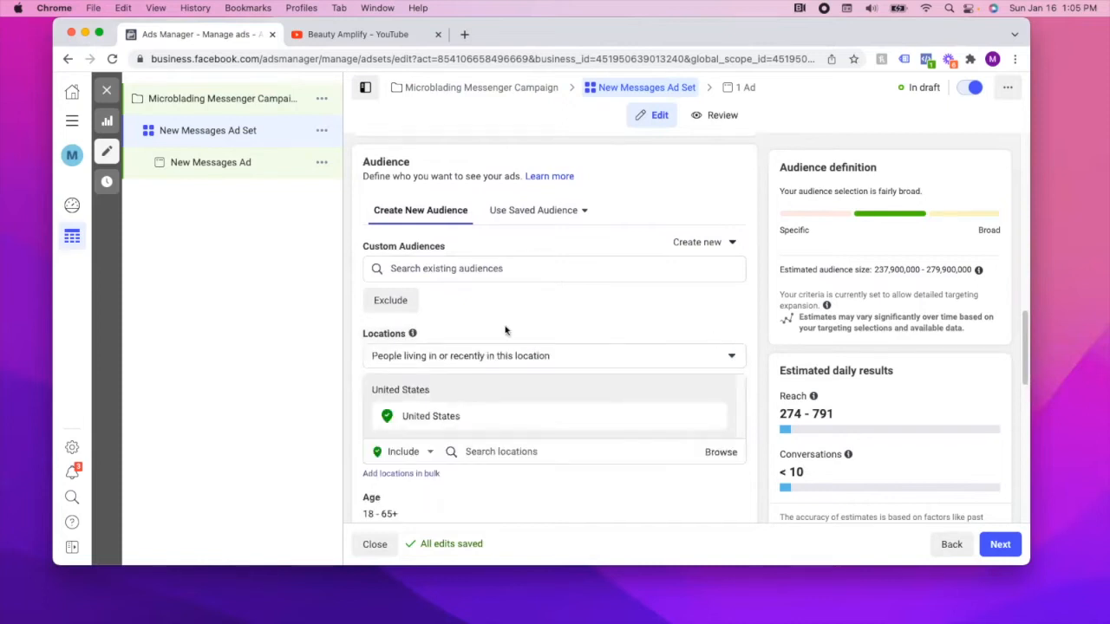
left_click(503, 451)
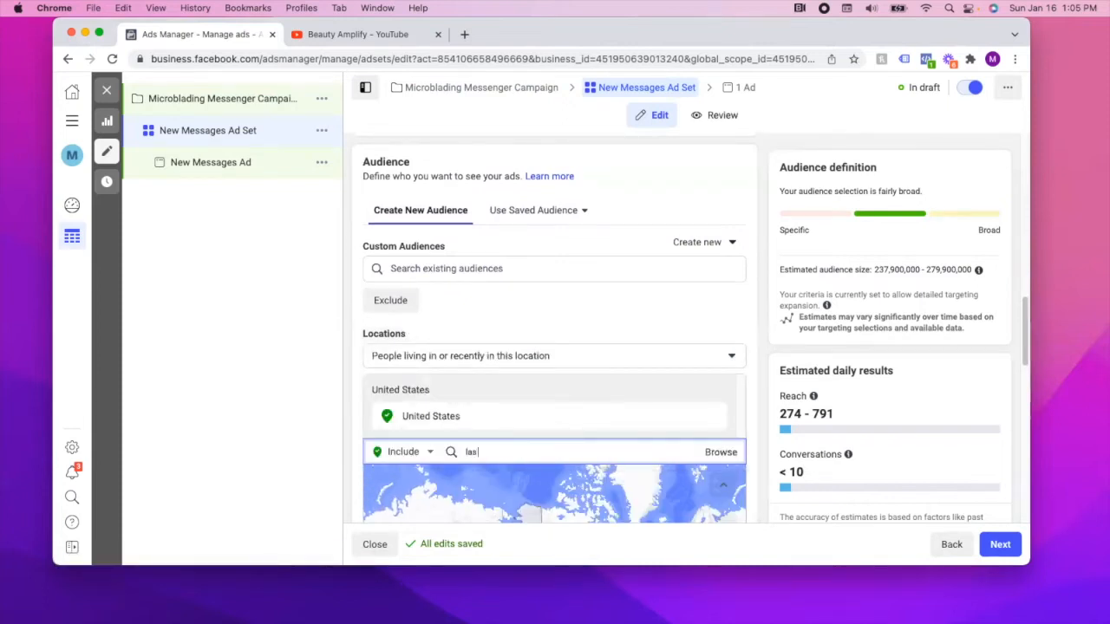
type("las vegas")
scroll(577, 341, "down", 3)
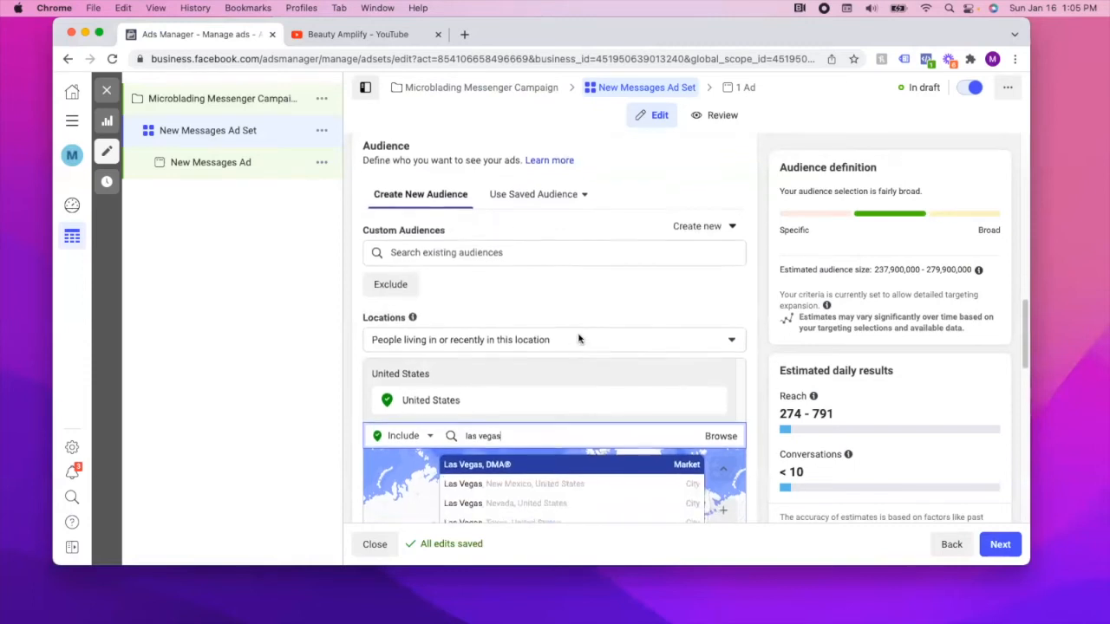
left_click(572, 370)
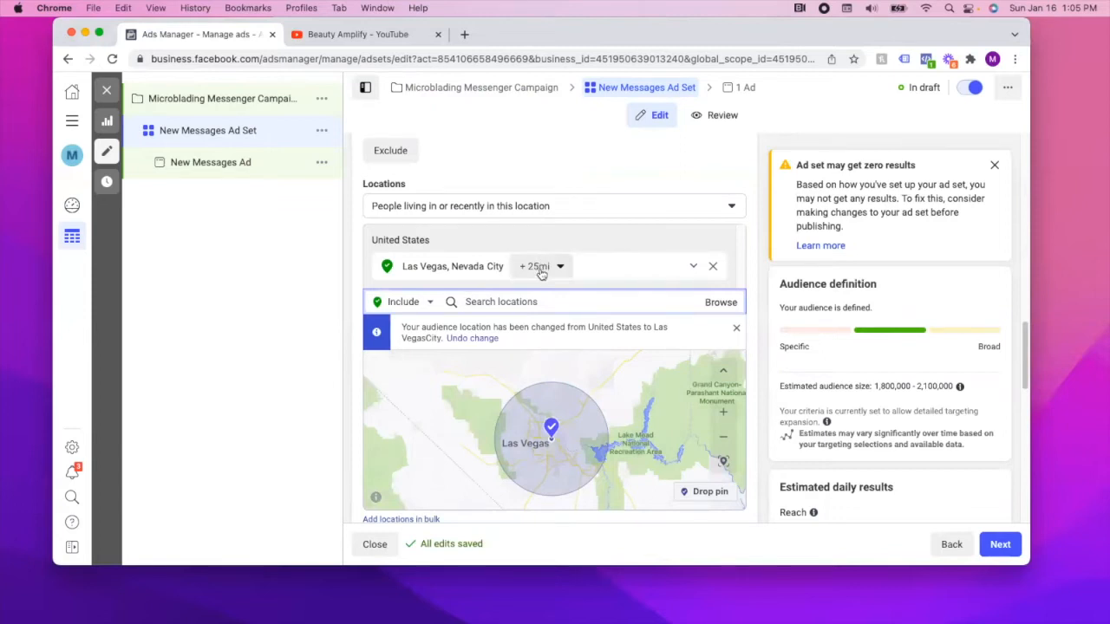
Set the targeting radius around Las Vegas to 30 miles.
left_click(541, 265)
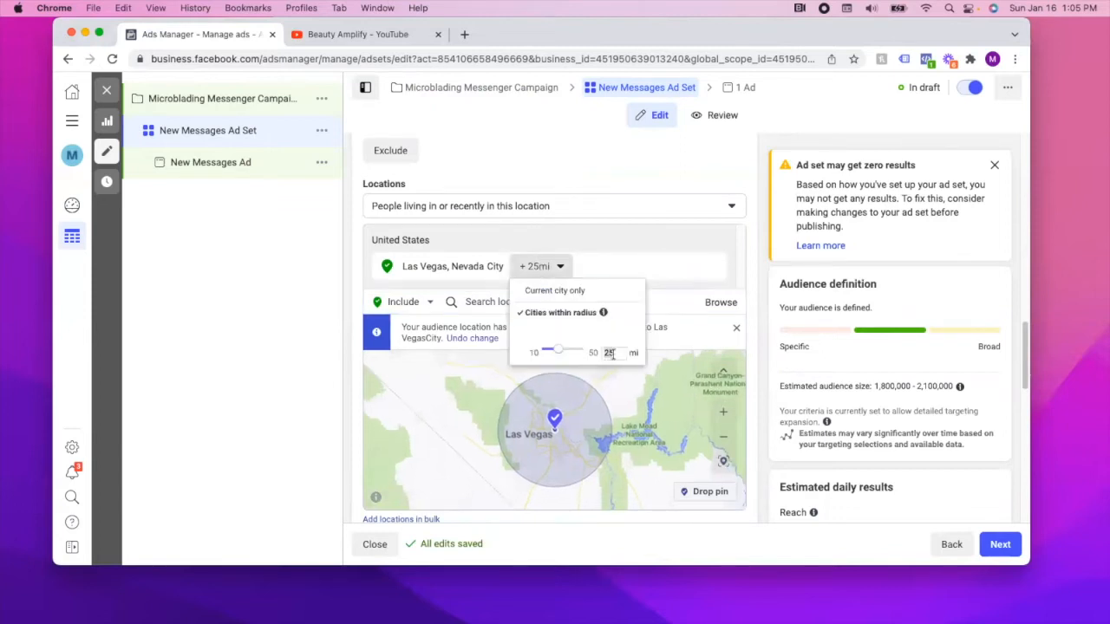
key("Return")
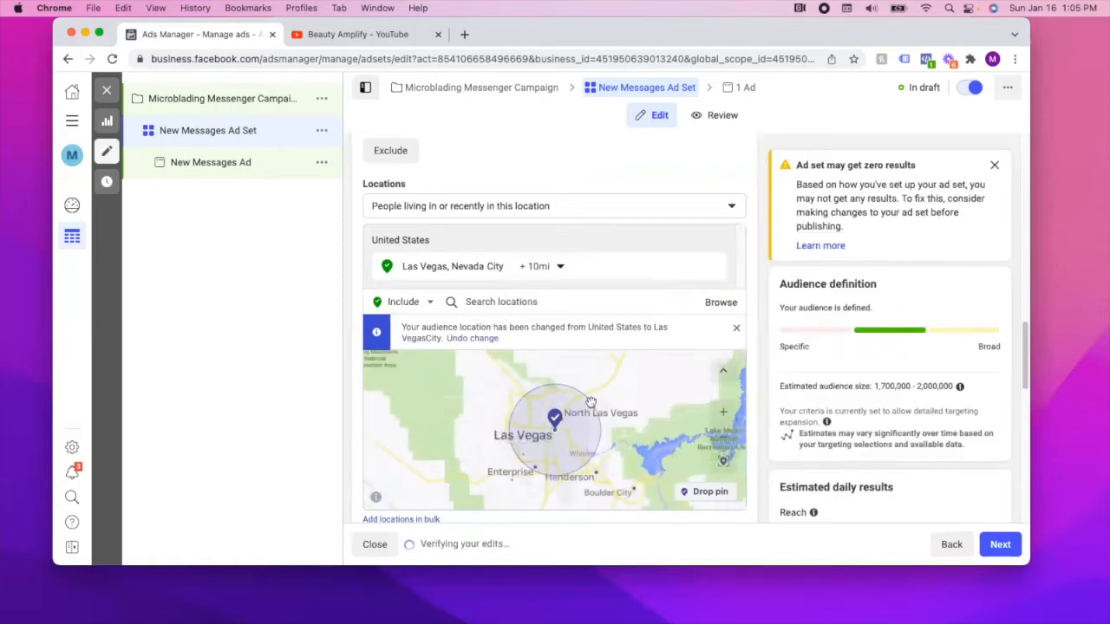
left_click(557, 277)
left_click_drag(544, 354, 569, 352)
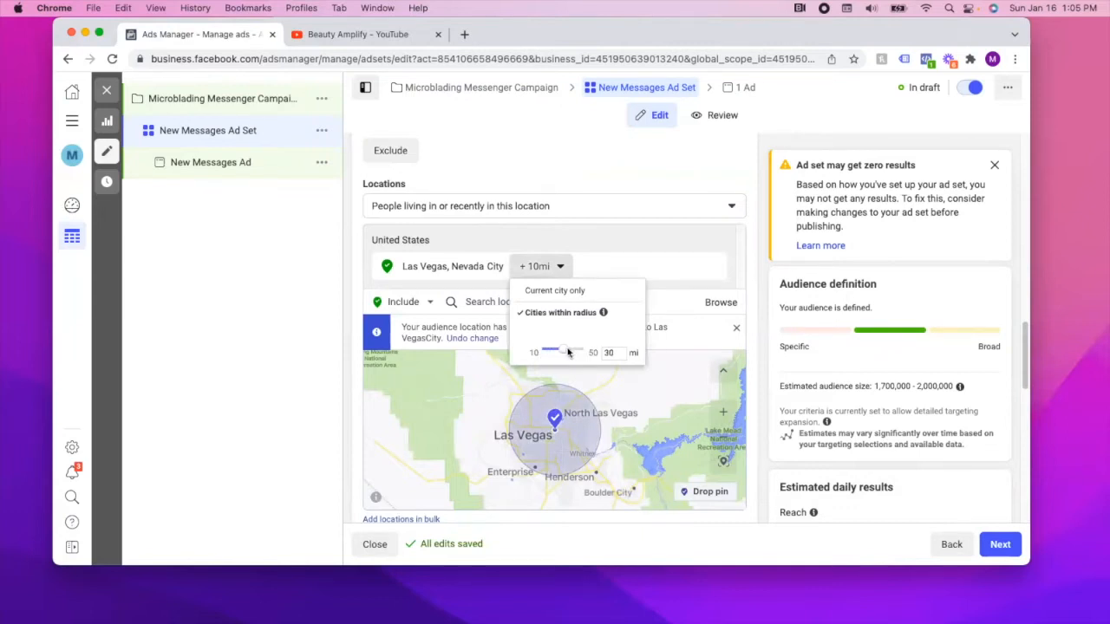
left_click(665, 346)
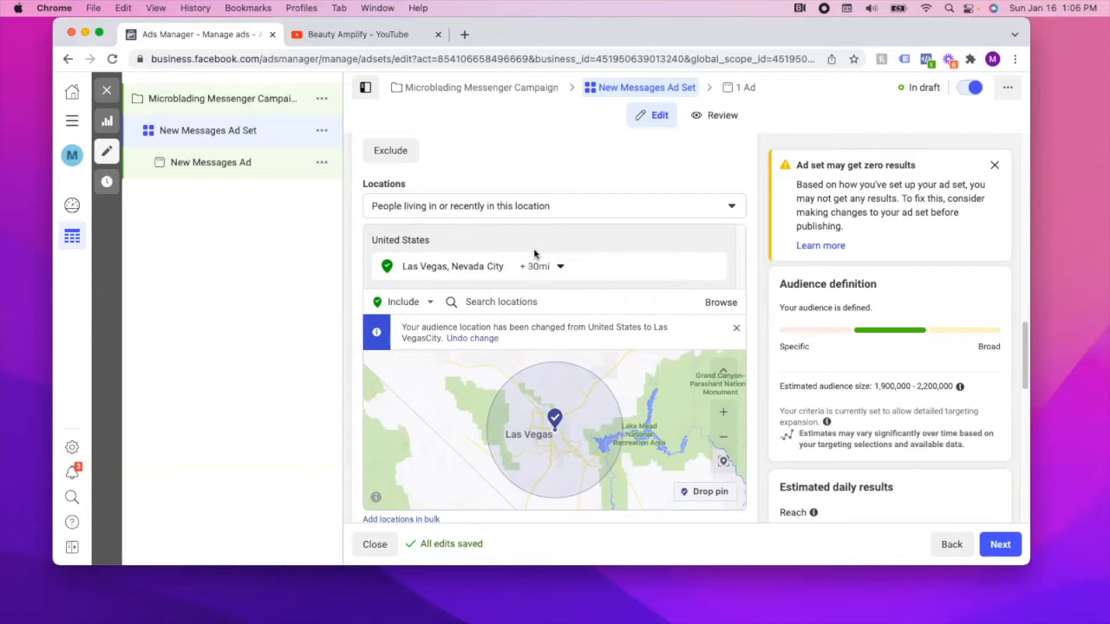
Limit the audience location targeting to people living in this location.
left_click(544, 209)
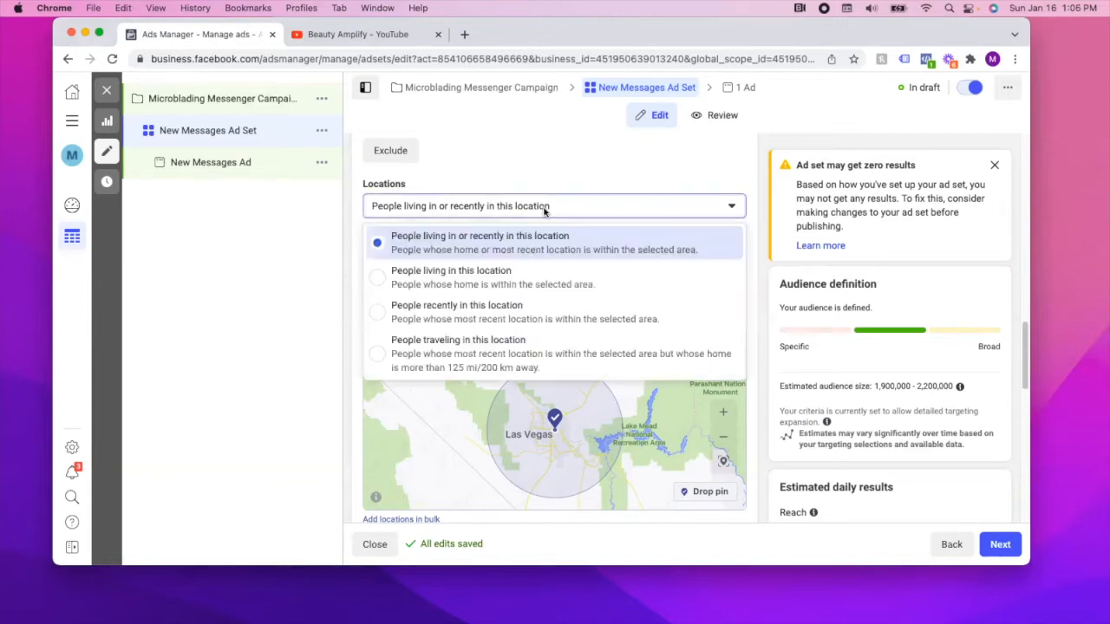
left_click(428, 276)
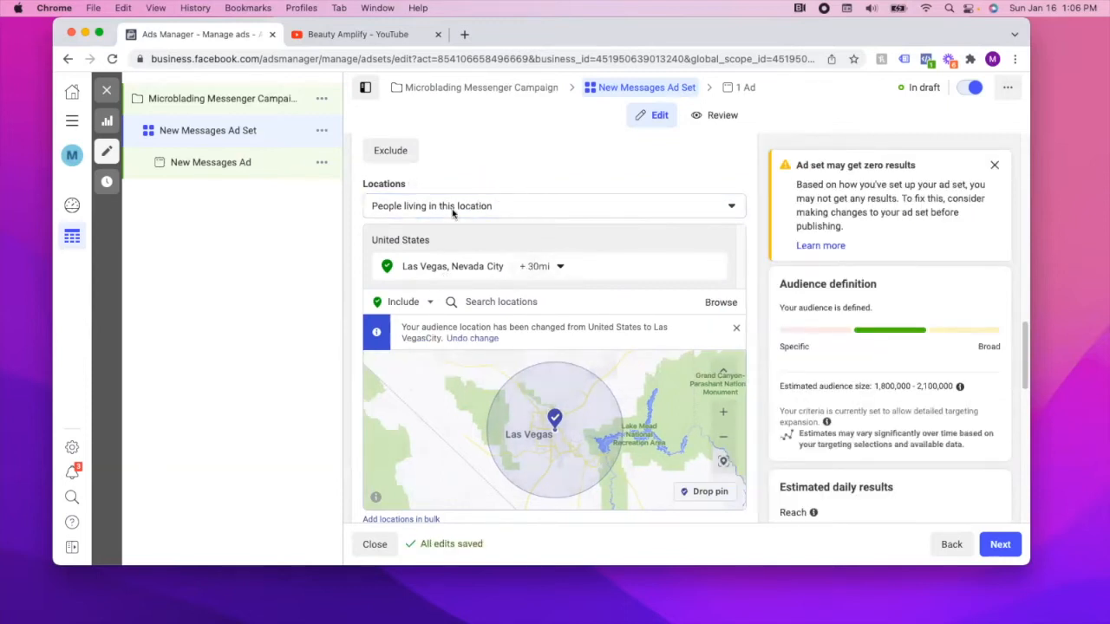
Set the audience's age range to 25–55 and restrict its gender to women.
scroll(520, 222, "down", 5)
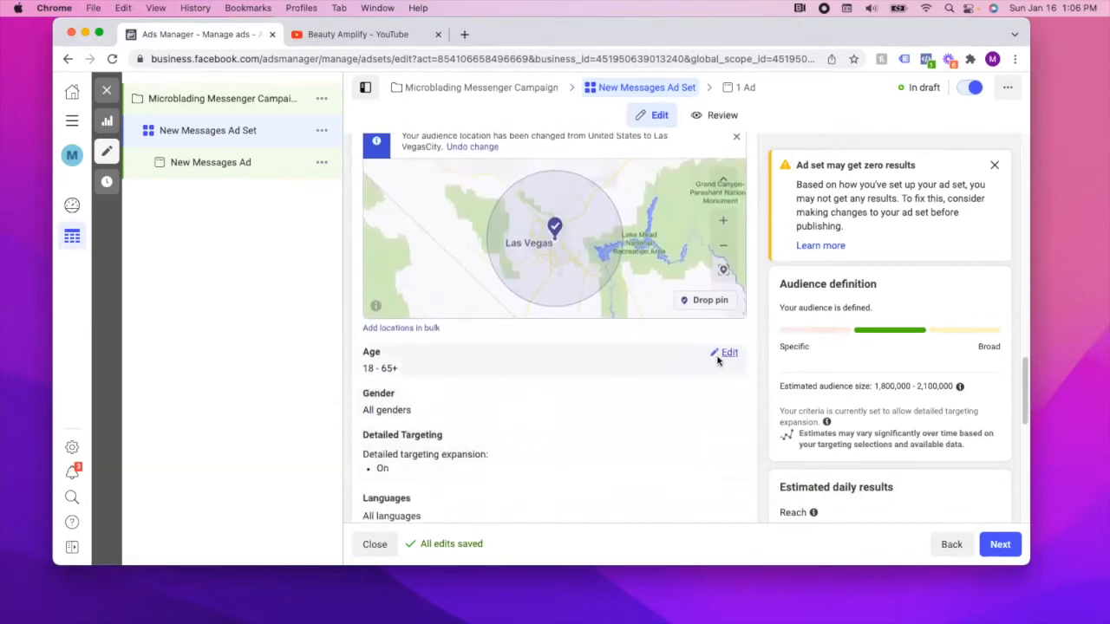
left_click(723, 353)
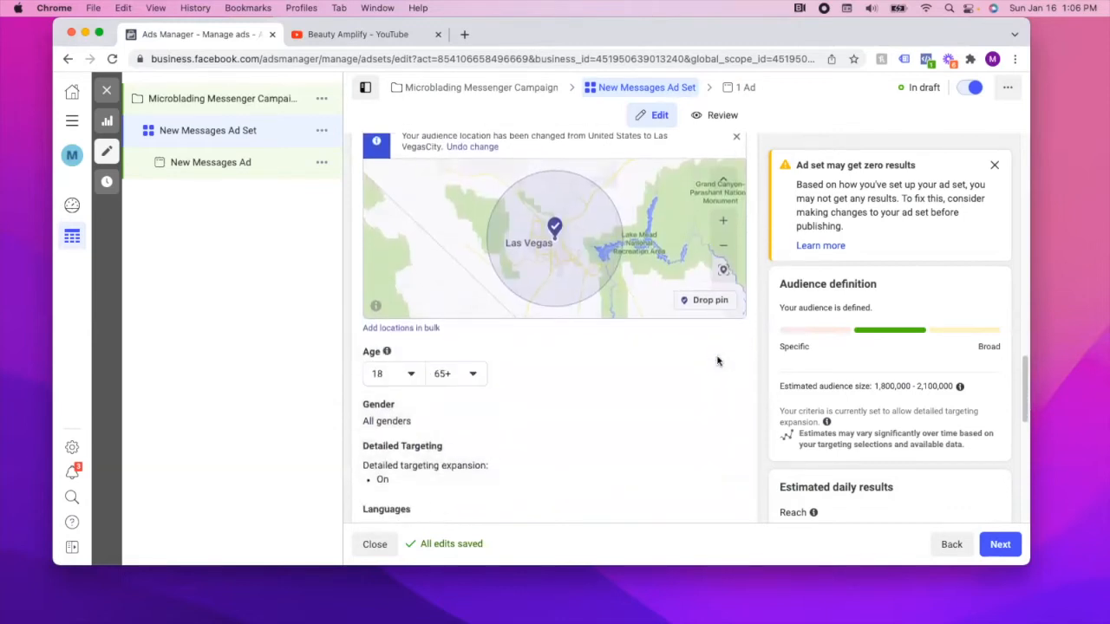
left_click(410, 374)
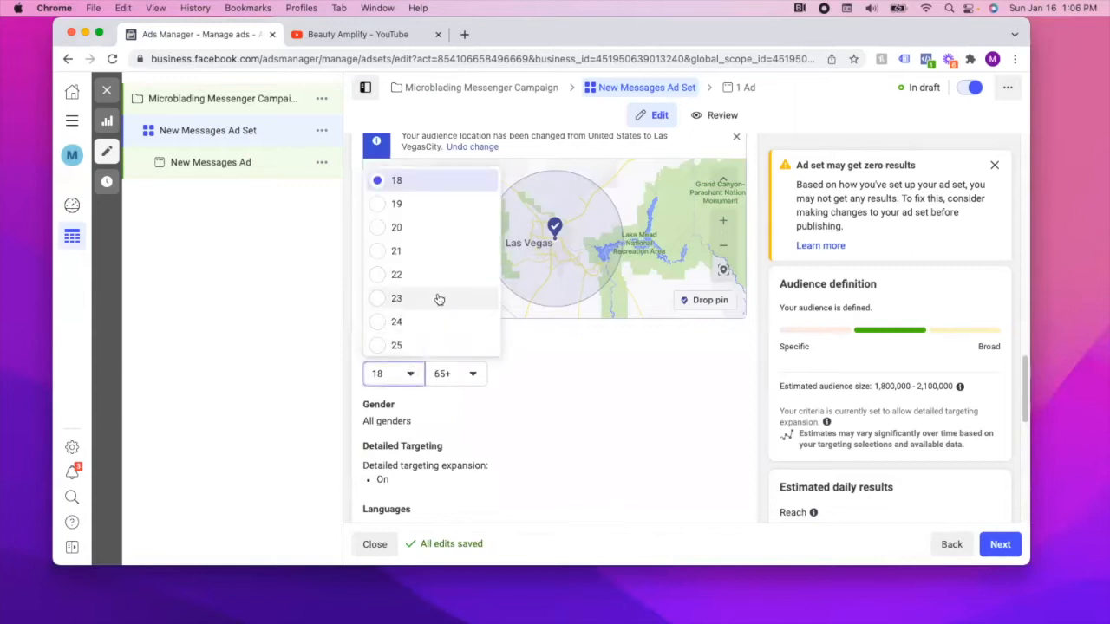
scroll(440, 316, "down", 1)
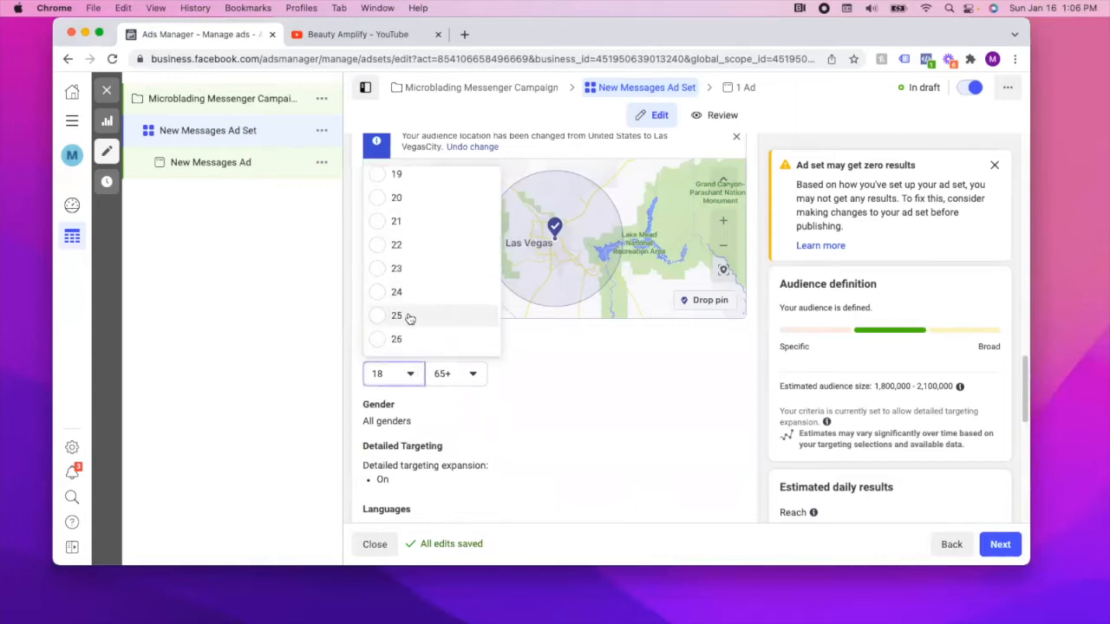
left_click(410, 316)
left_click(472, 373)
scroll(506, 269, "up", 5)
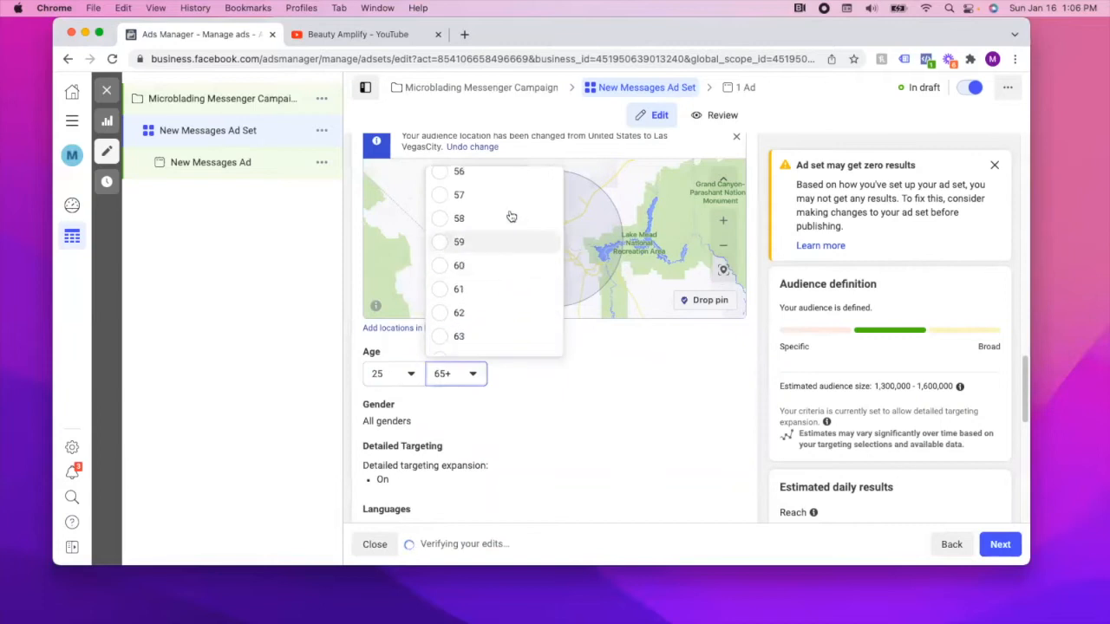
scroll(501, 292, "down", 1)
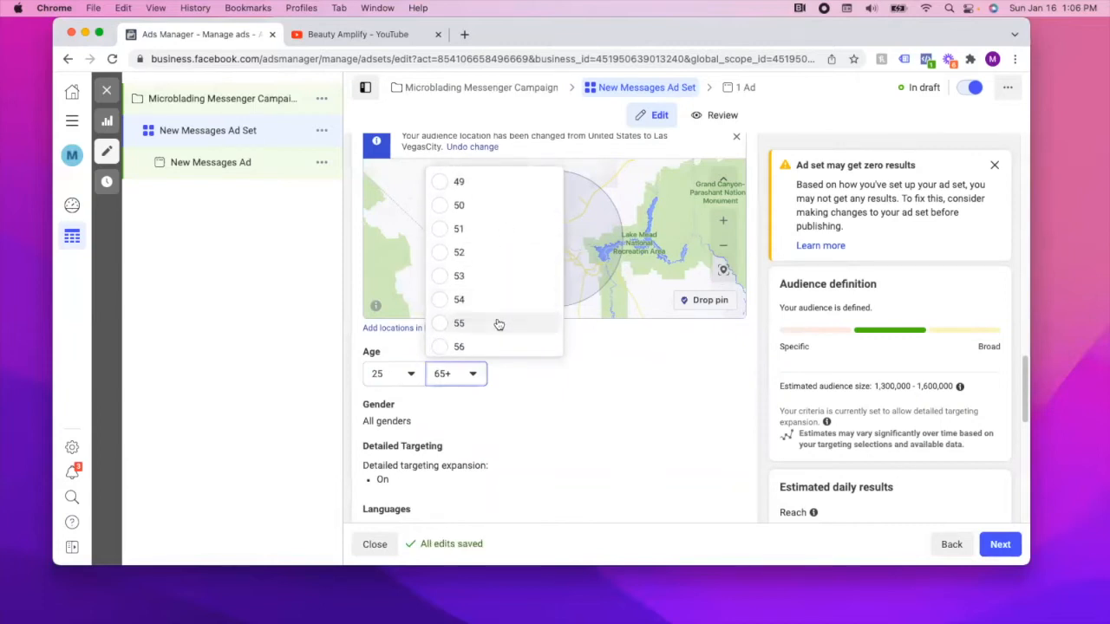
left_click(495, 322)
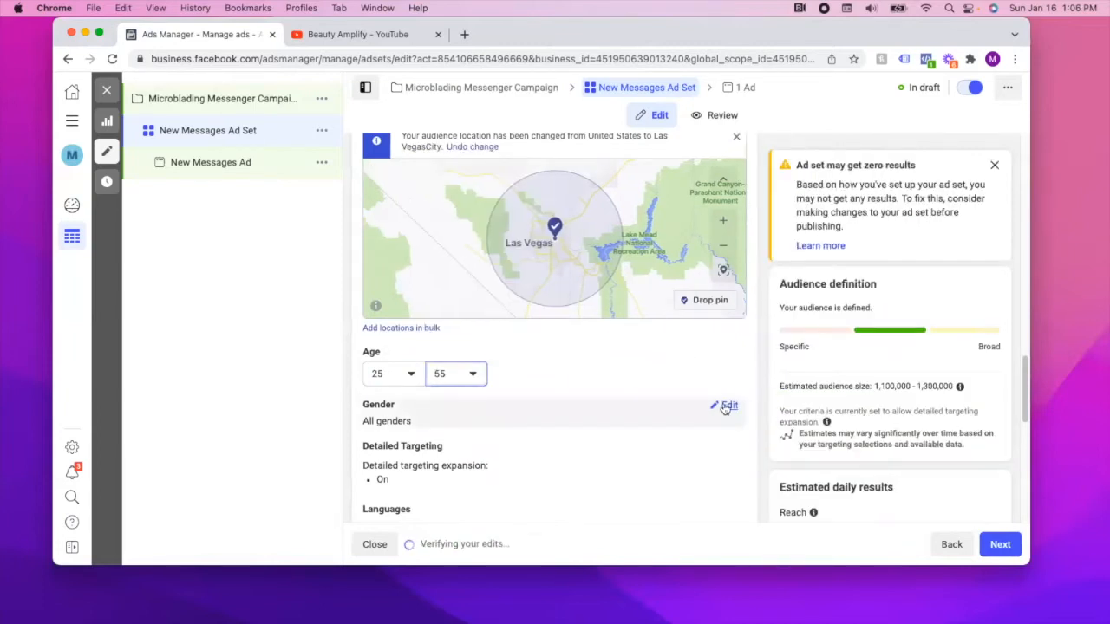
left_click(725, 405)
left_click(468, 422)
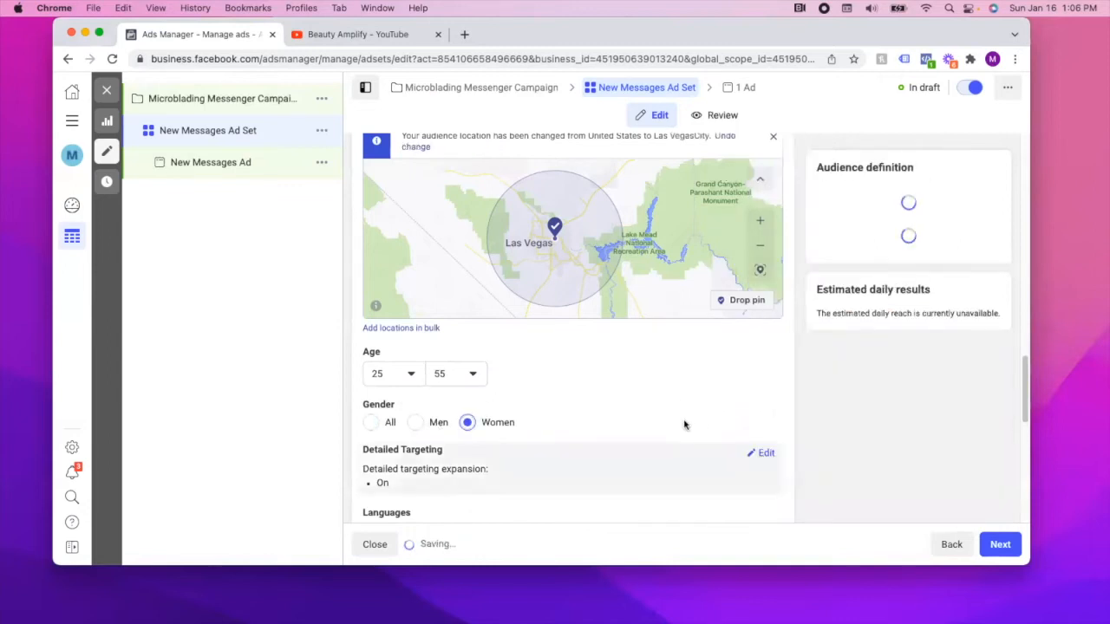
Add Microblading as an interest in the audience's detailed targeting.
scroll(684, 423, "down", 1)
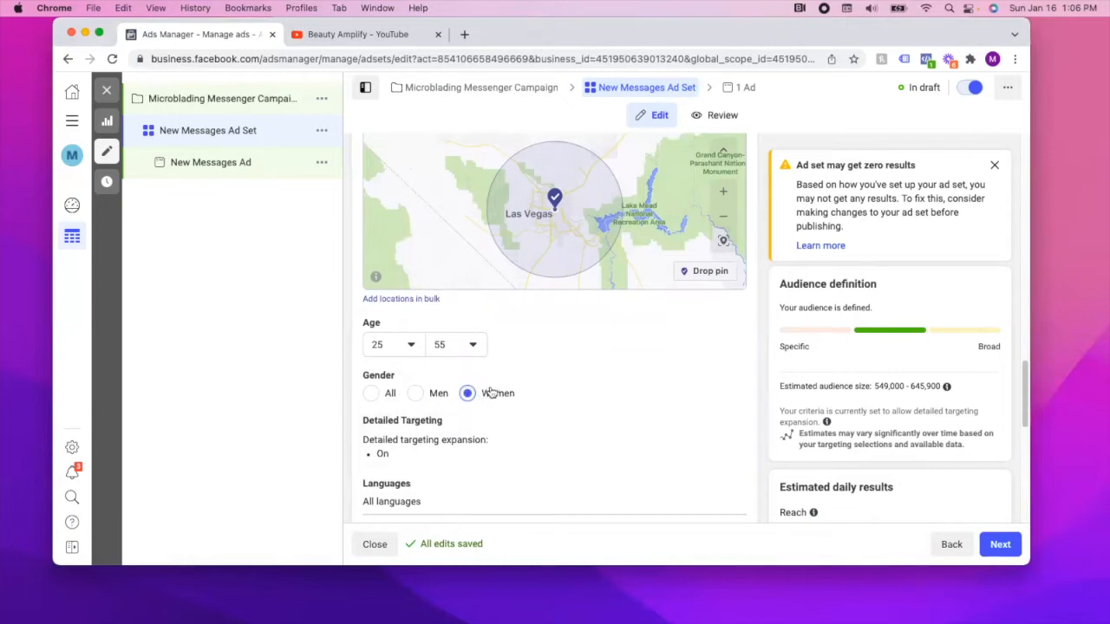
scroll(571, 398, "down", 1)
mouse_move(571, 395)
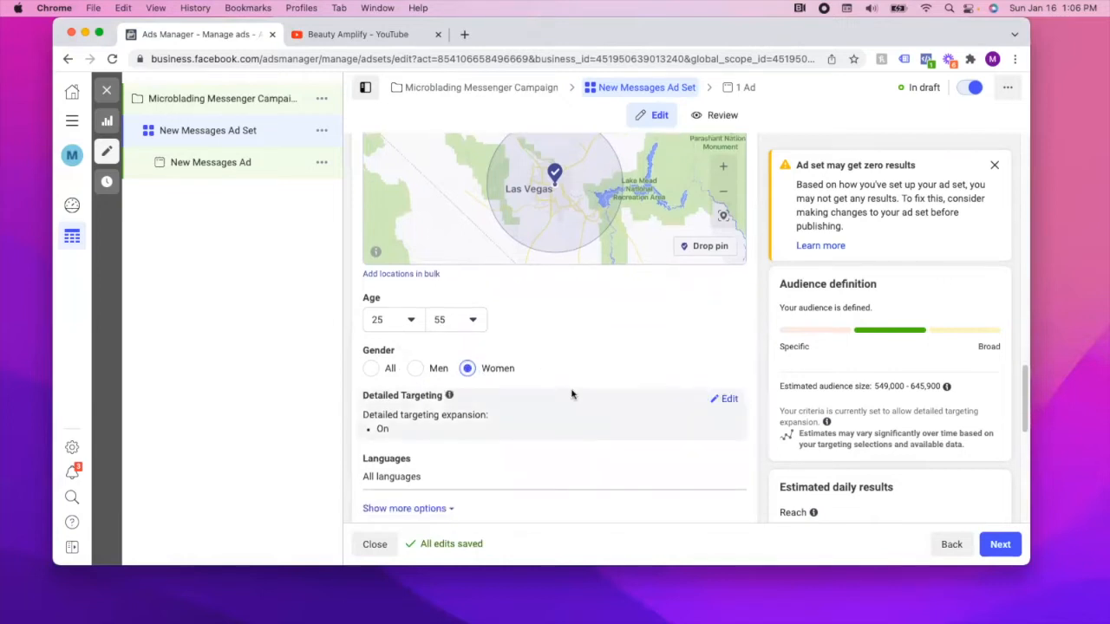
left_click(720, 400)
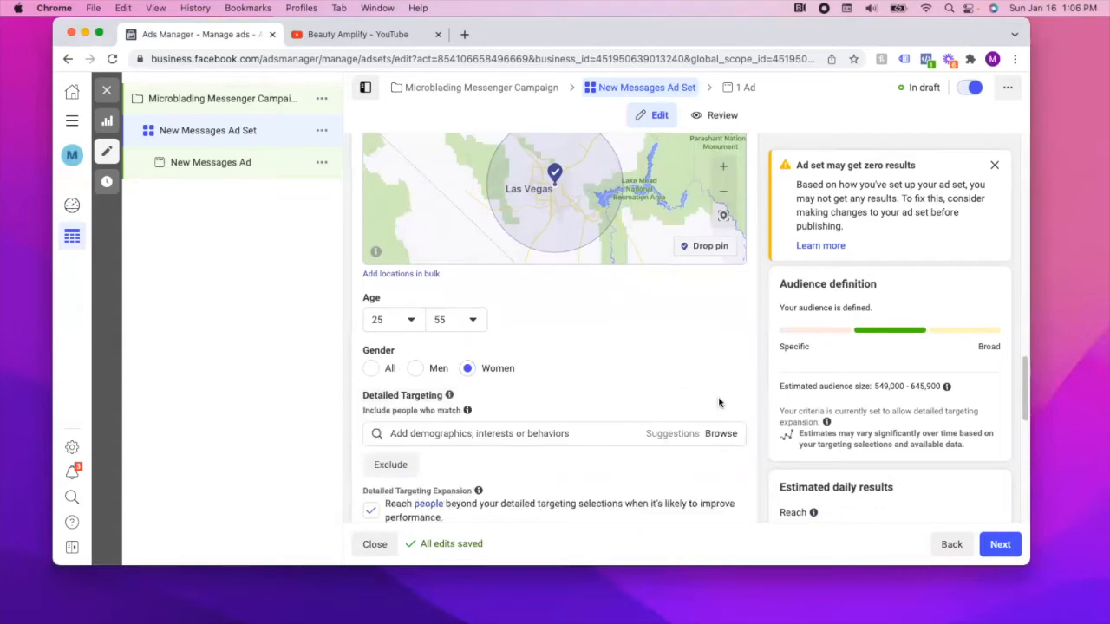
scroll(373, 451, "down", 1)
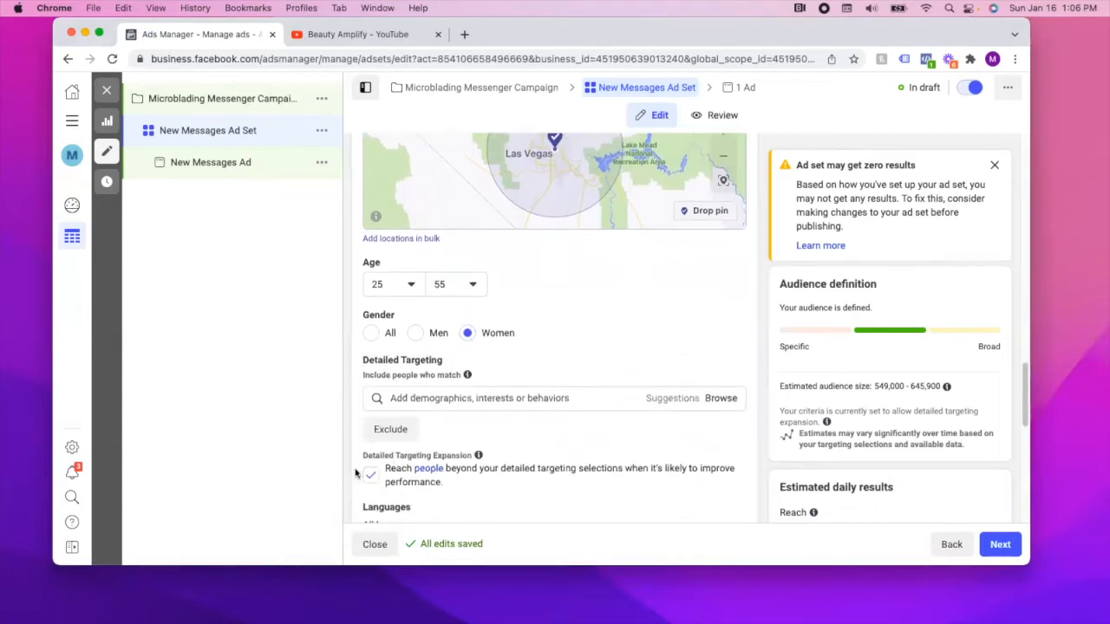
left_click(427, 398)
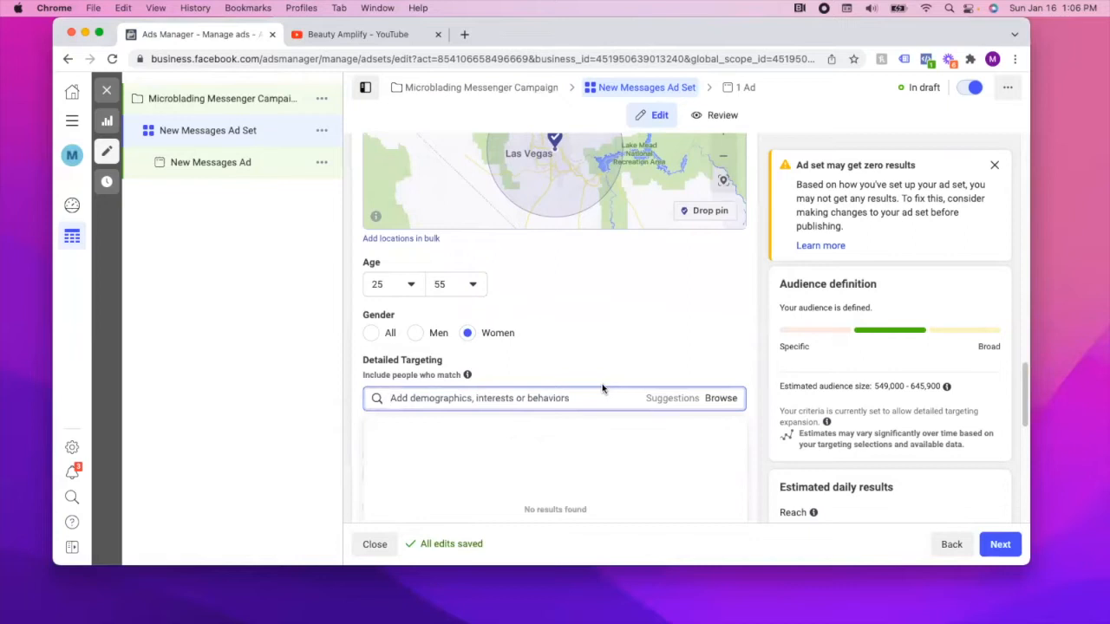
type("microbladi")
type("ng")
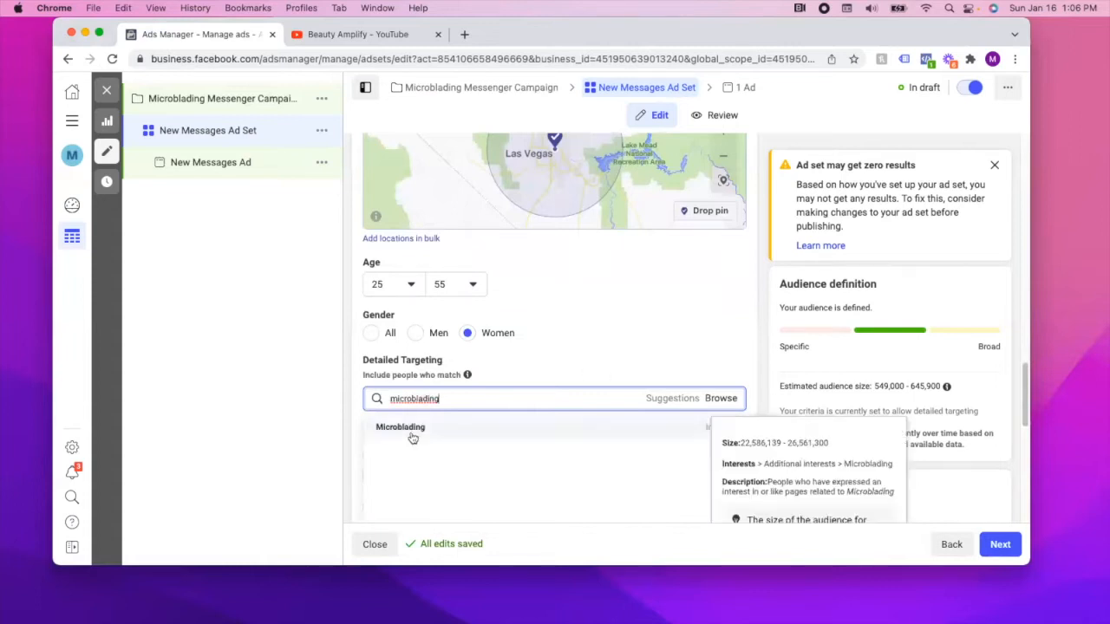
left_click(445, 434)
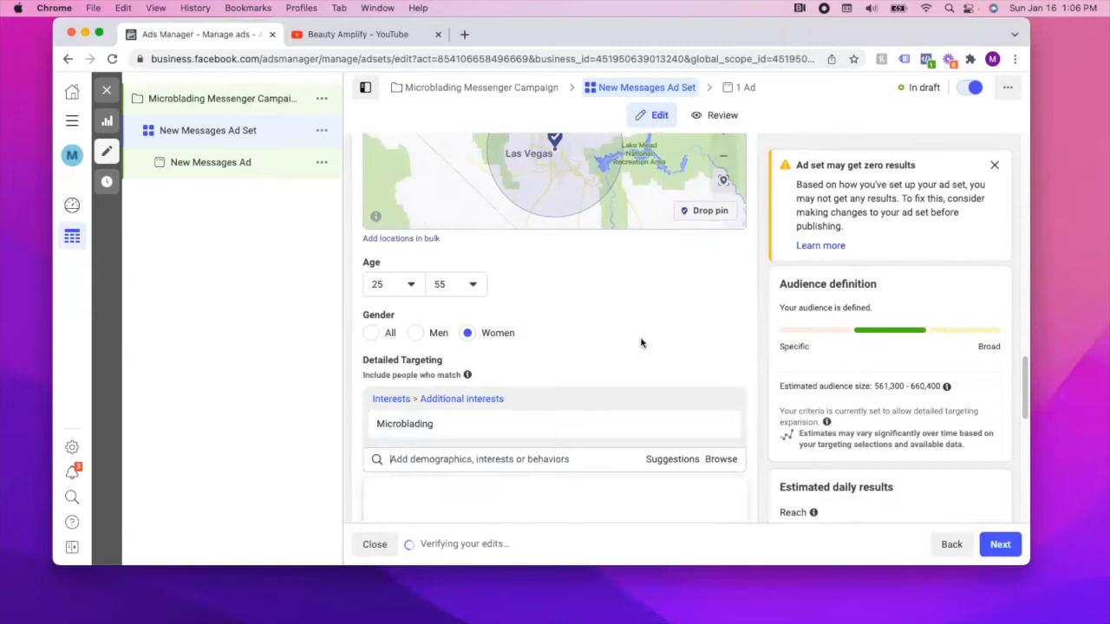
Add the suggested interests Permanent makeup, Eyebrow, Microblade technology and Beauty salons to the detailed targeting.
scroll(643, 336, "down", 1)
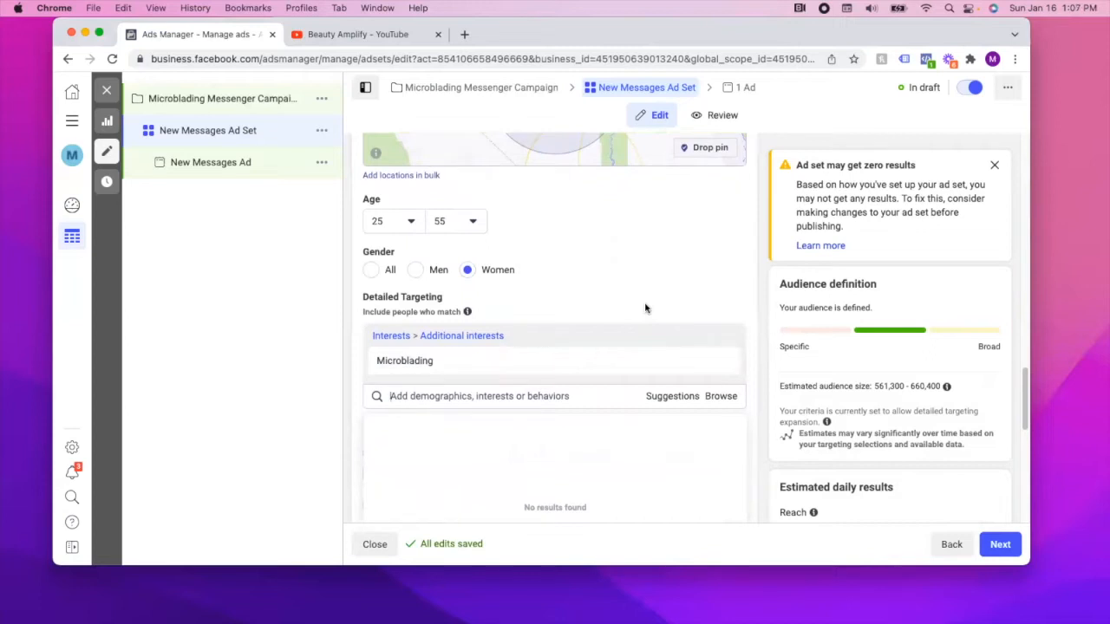
mouse_move(431, 357)
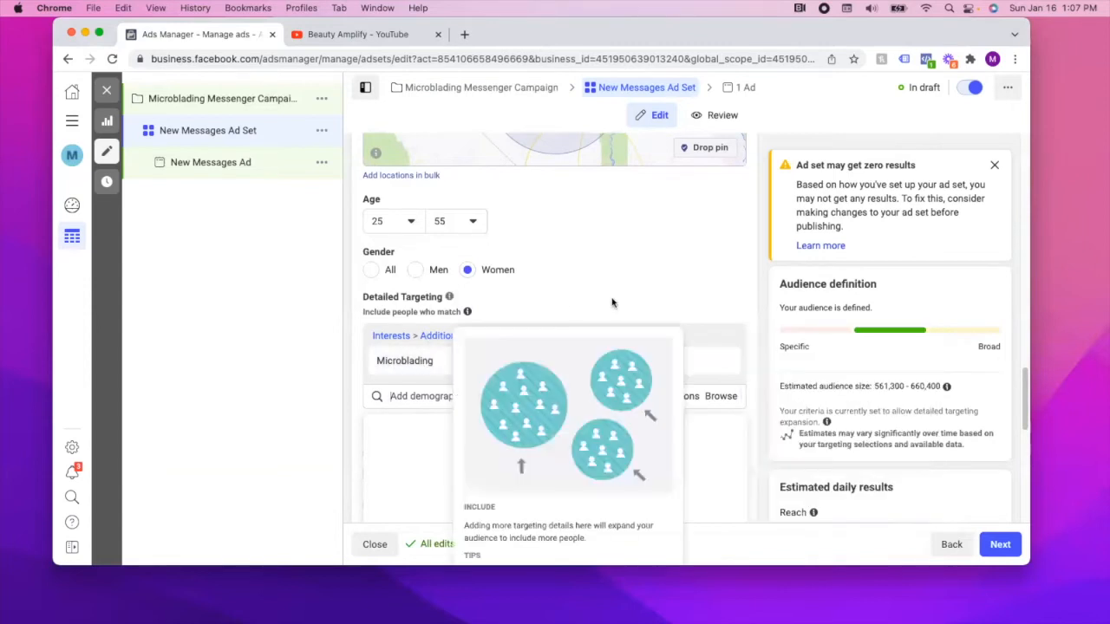
left_click(722, 399)
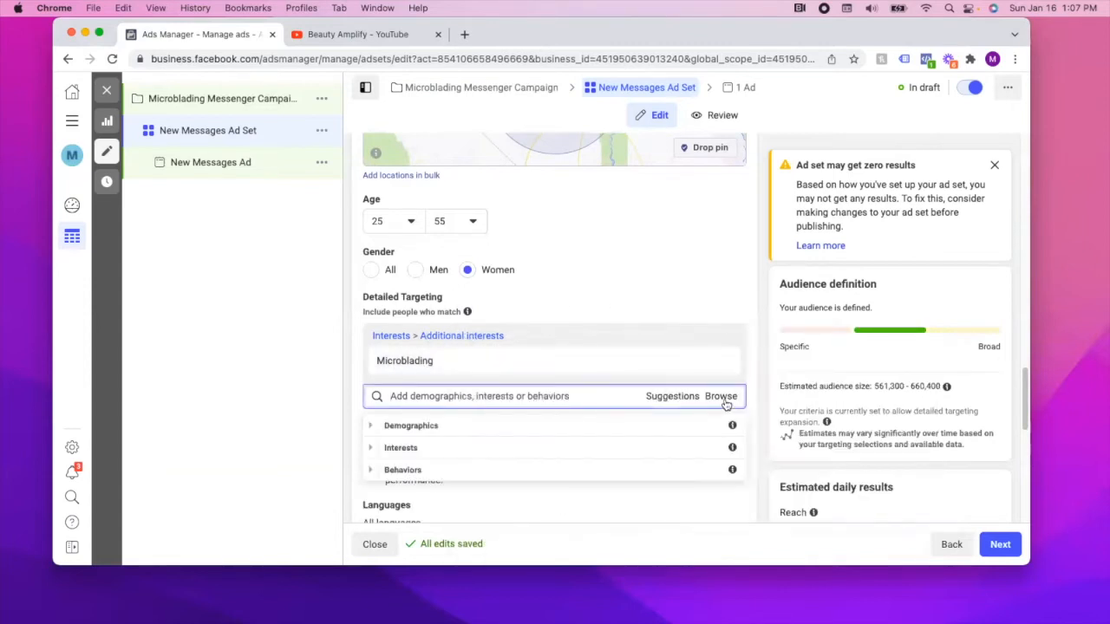
left_click(661, 399)
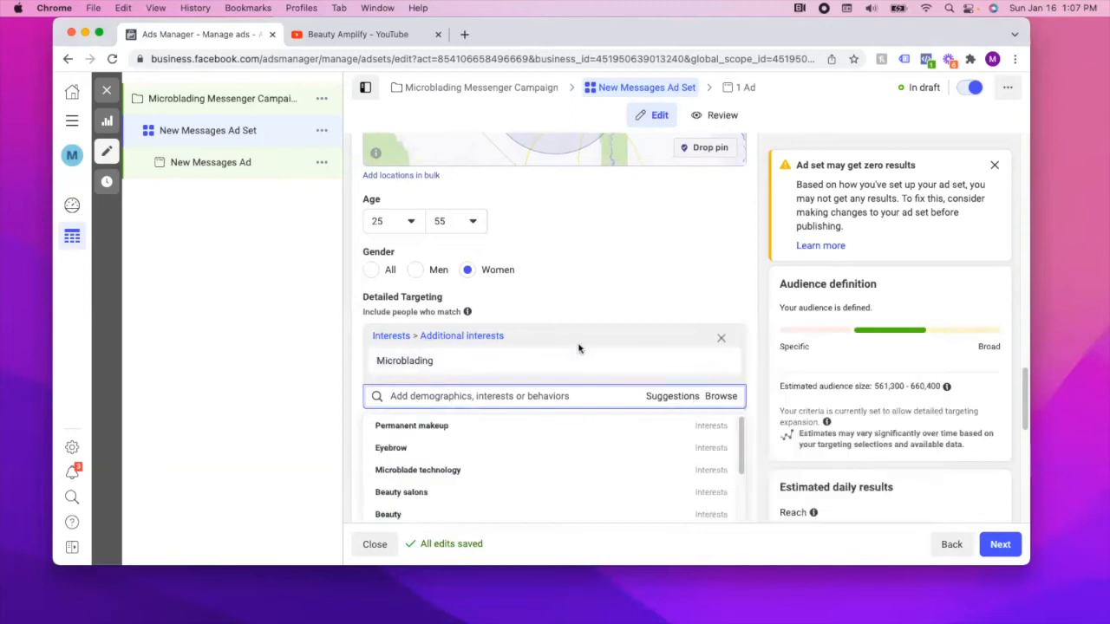
scroll(535, 264, "down", 4)
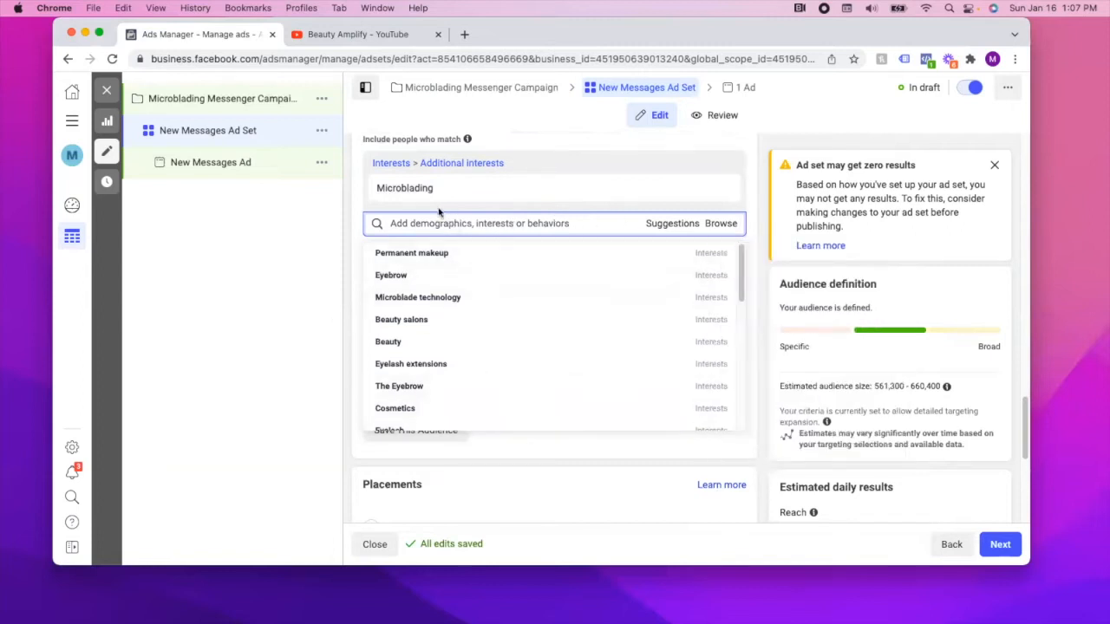
left_click(435, 253)
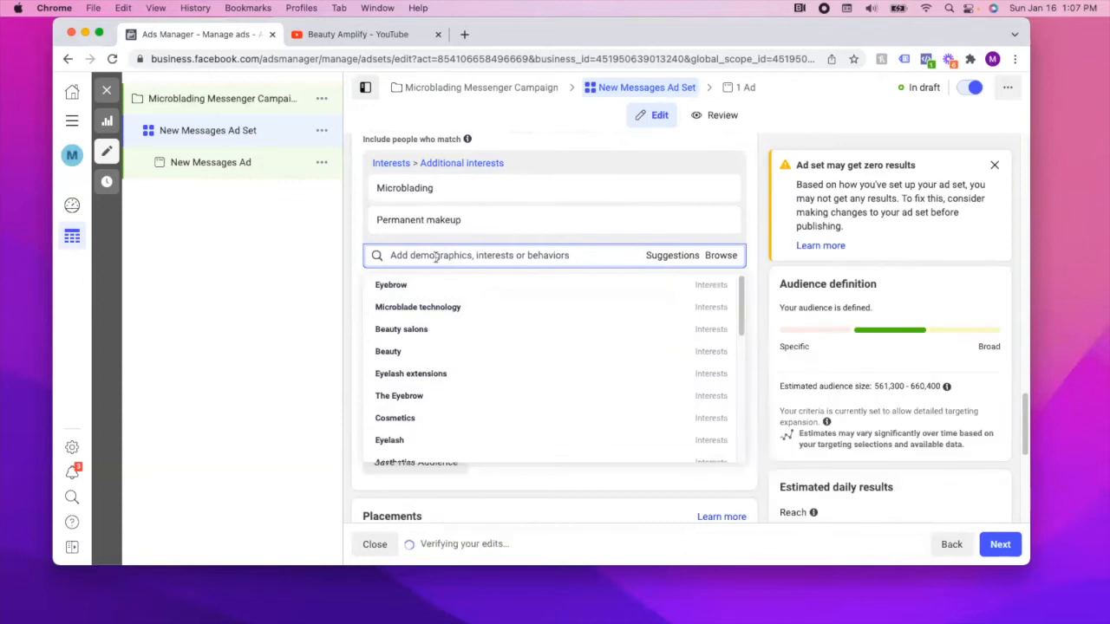
left_click(430, 286)
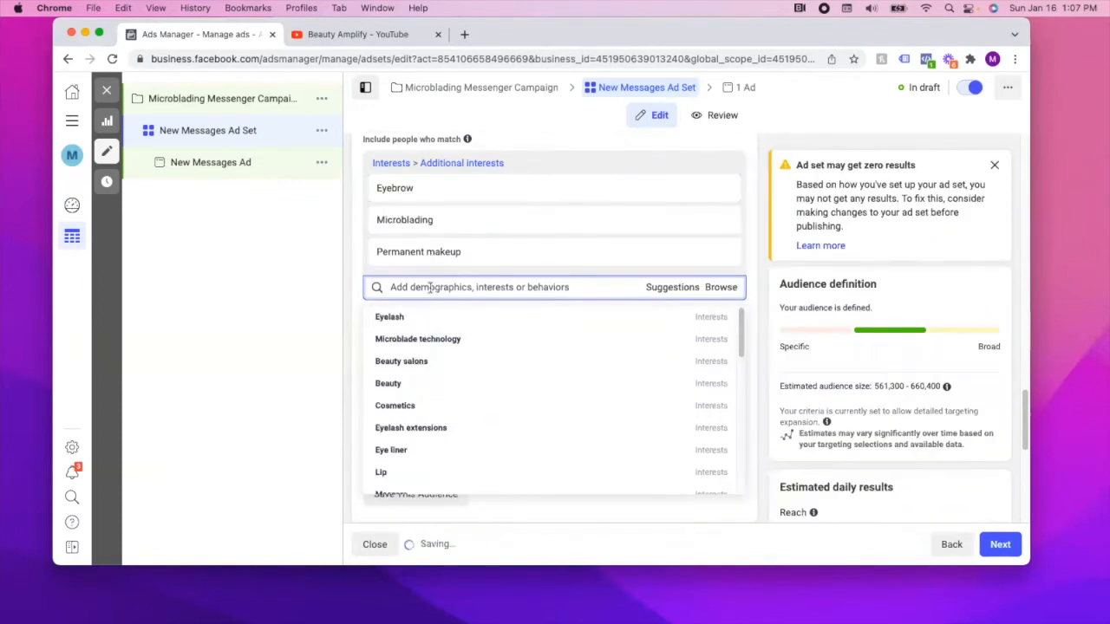
left_click(438, 343)
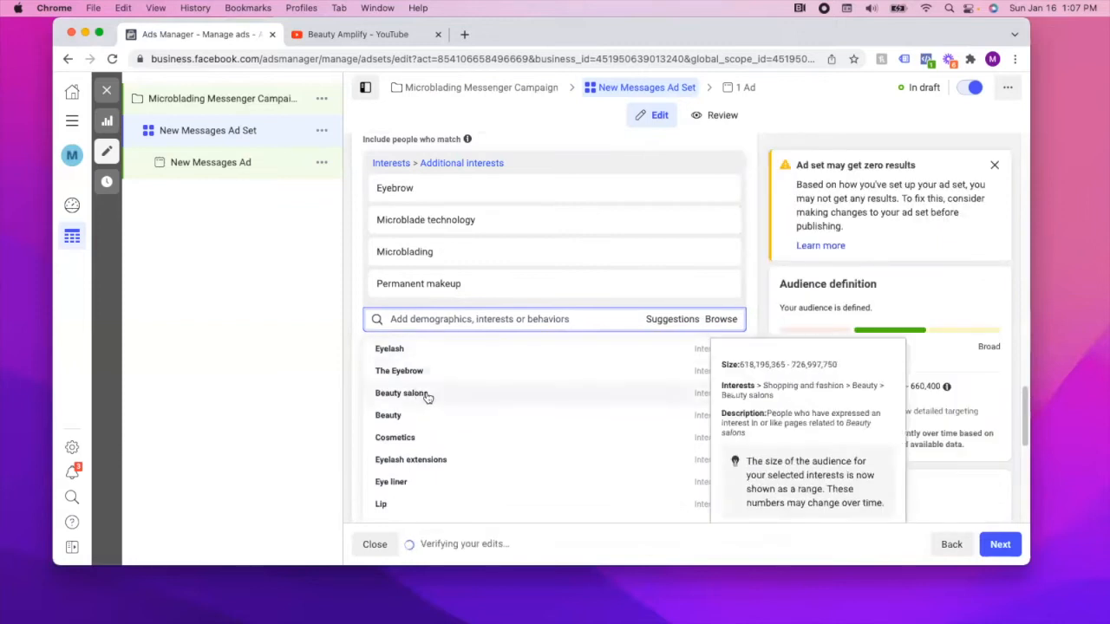
left_click(427, 395)
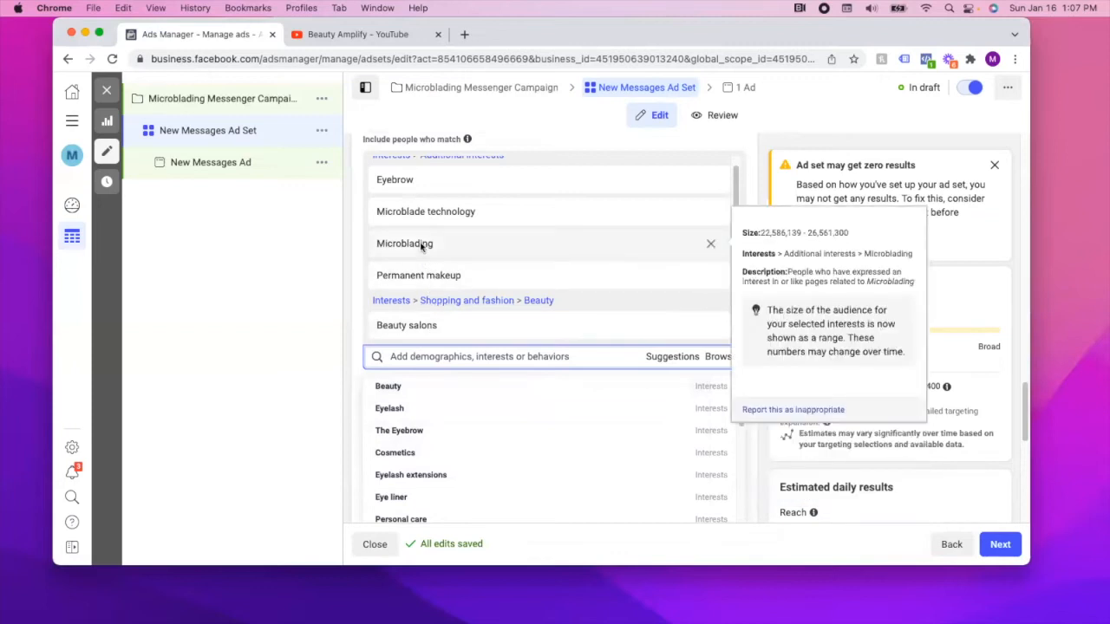
left_click(248, 267)
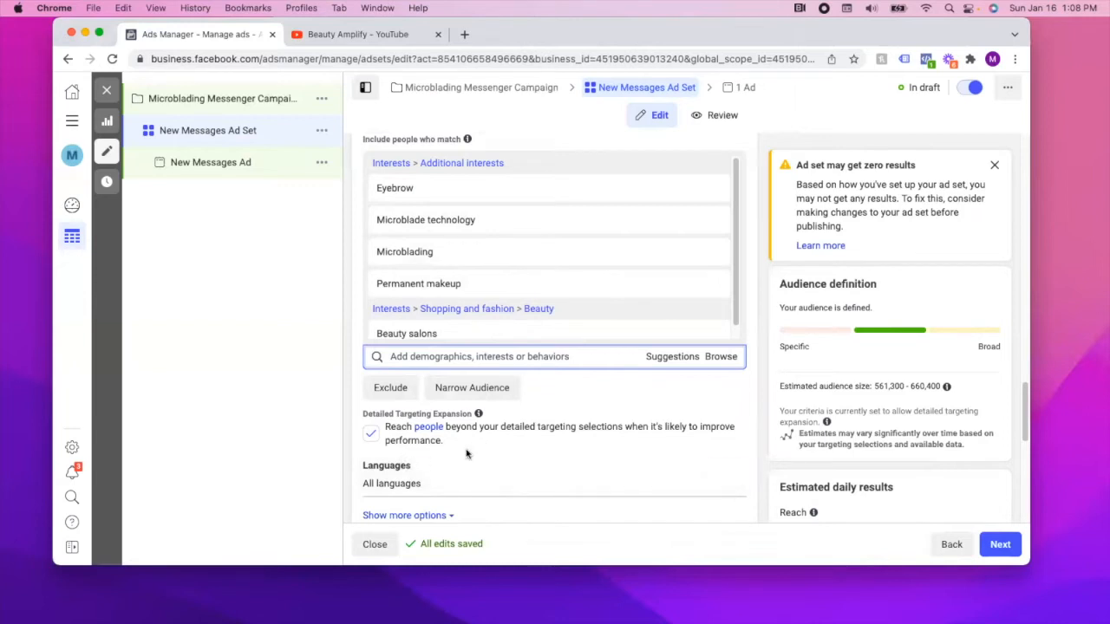
Examine the selected targeting interests and the audience size and description of each.
mouse_move(529, 268)
mouse_move(406, 191)
scroll(417, 329, "down", 1)
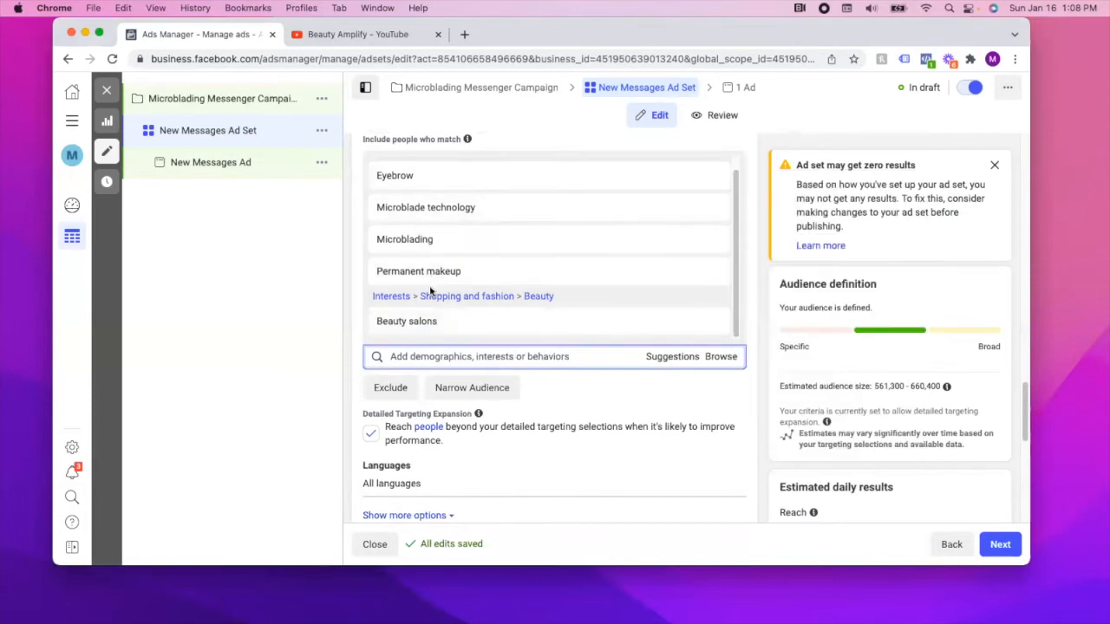
mouse_move(451, 169)
mouse_move(451, 245)
mouse_move(417, 426)
mouse_move(482, 185)
mouse_move(485, 217)
mouse_move(444, 189)
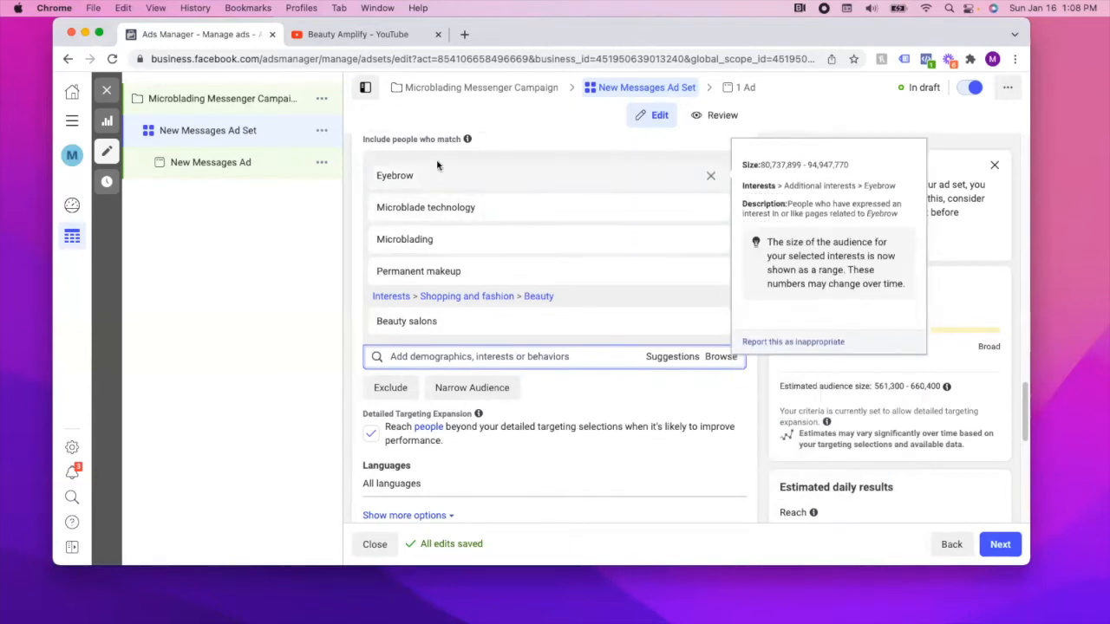
mouse_move(461, 323)
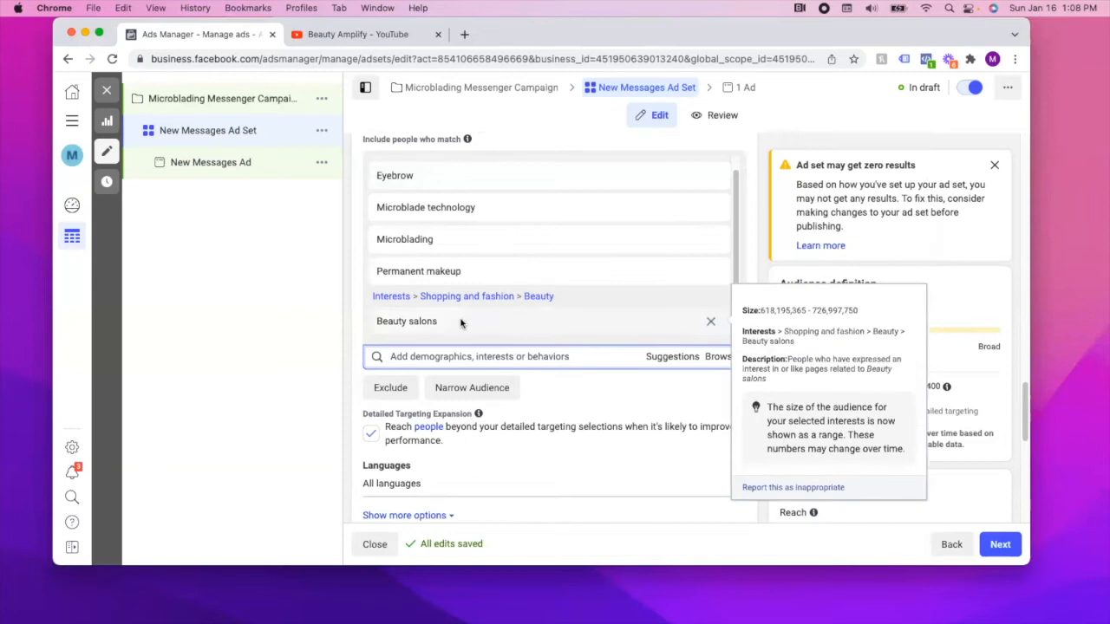
mouse_move(482, 290)
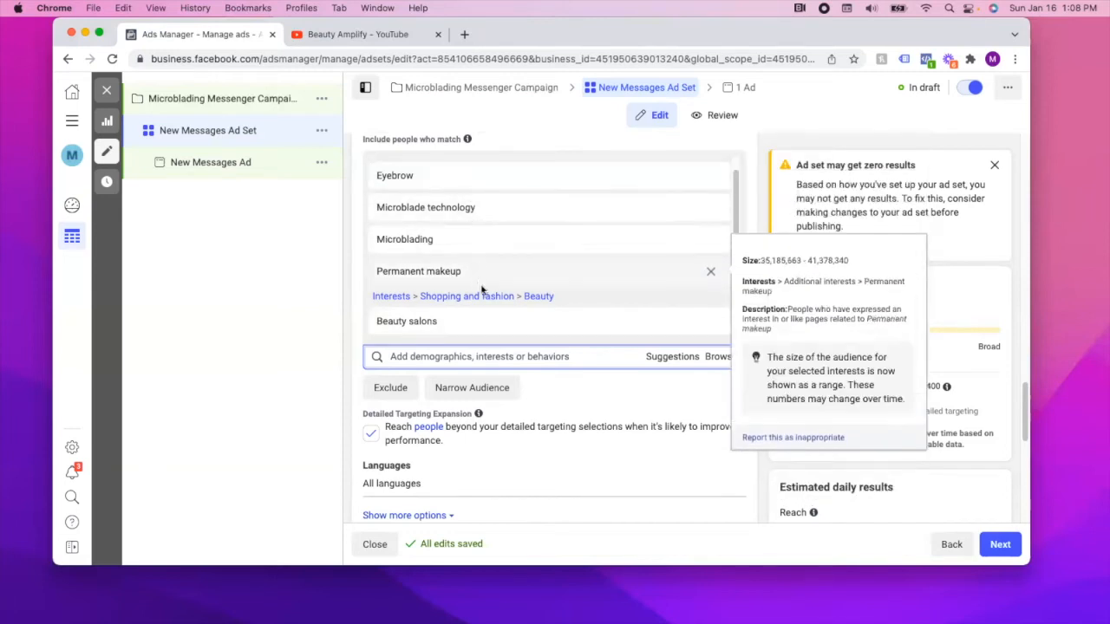
mouse_move(411, 212)
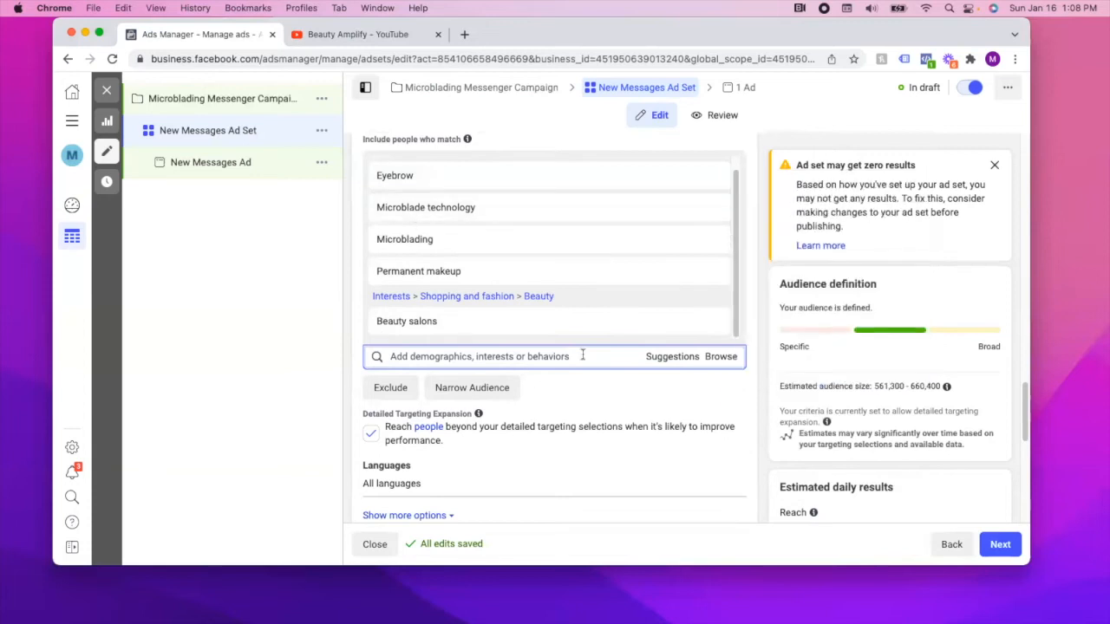
Rename the ad set "Microblading/Permanent Makeup", making sure "Permanent" is spelled correctly.
scroll(517, 396, "up", 15)
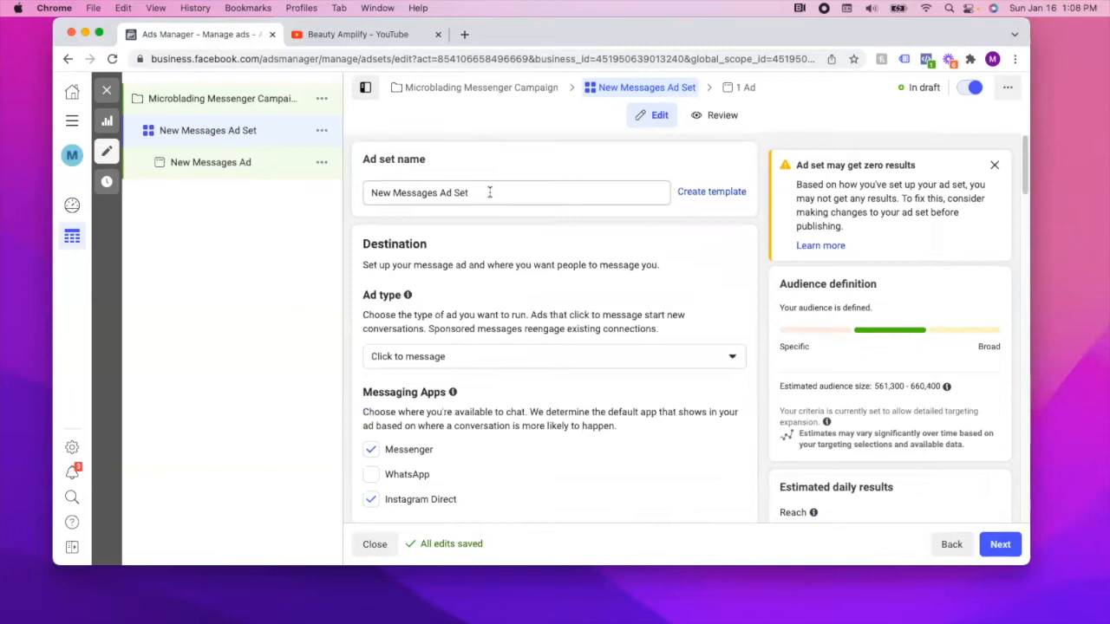
left_click(490, 193)
key("super+a")
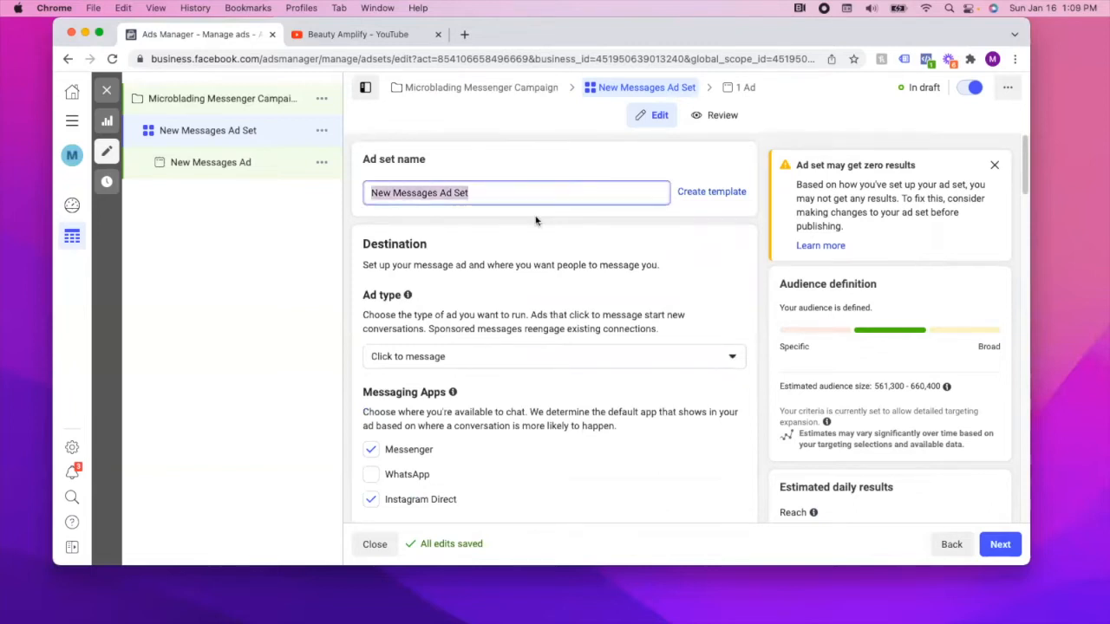
type("Microbladin")
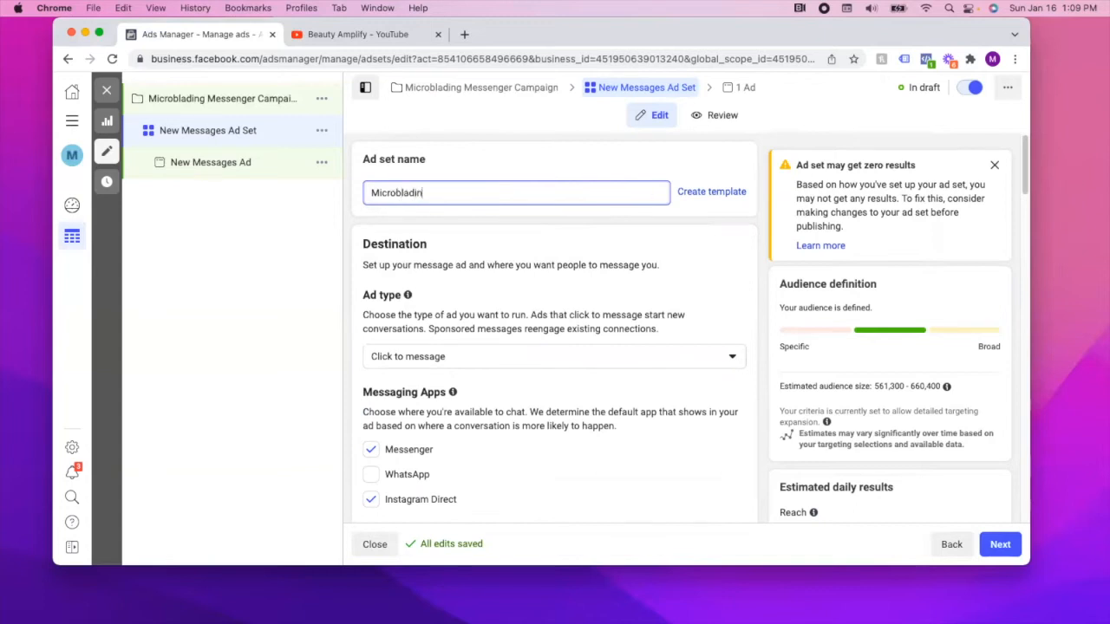
type("g/Perma")
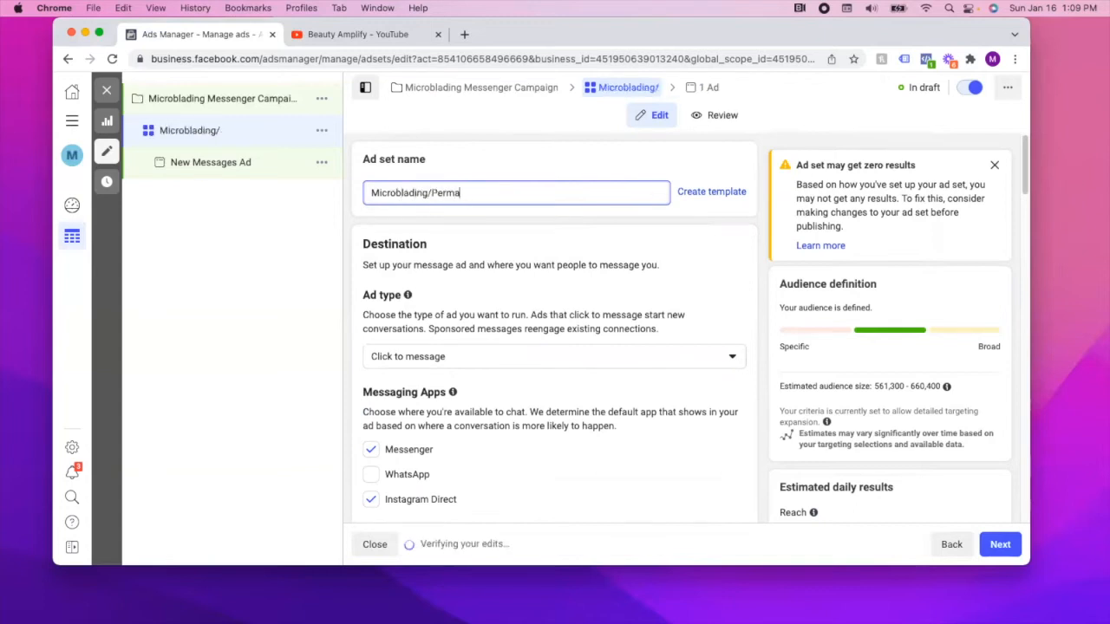
type("nenet Makeup")
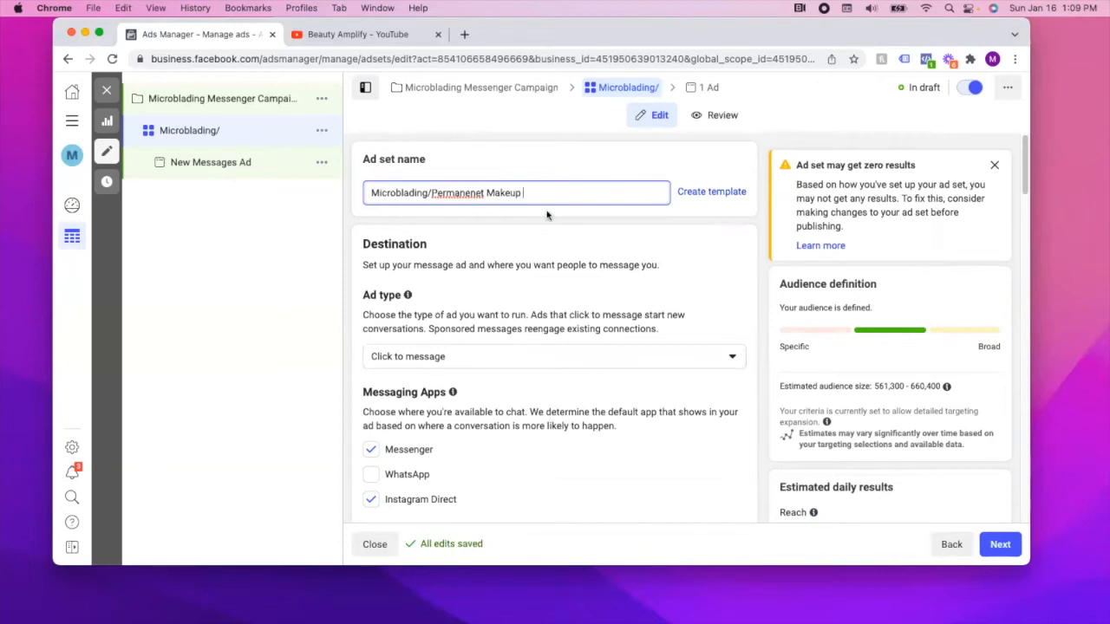
right_click(462, 208)
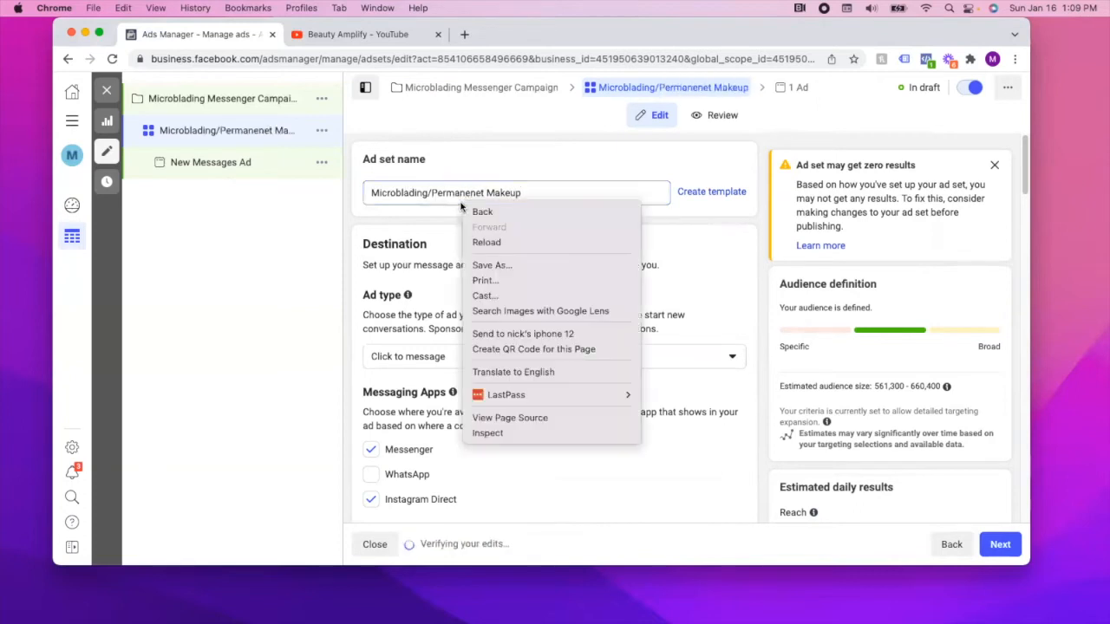
right_click(434, 194)
left_click(448, 194)
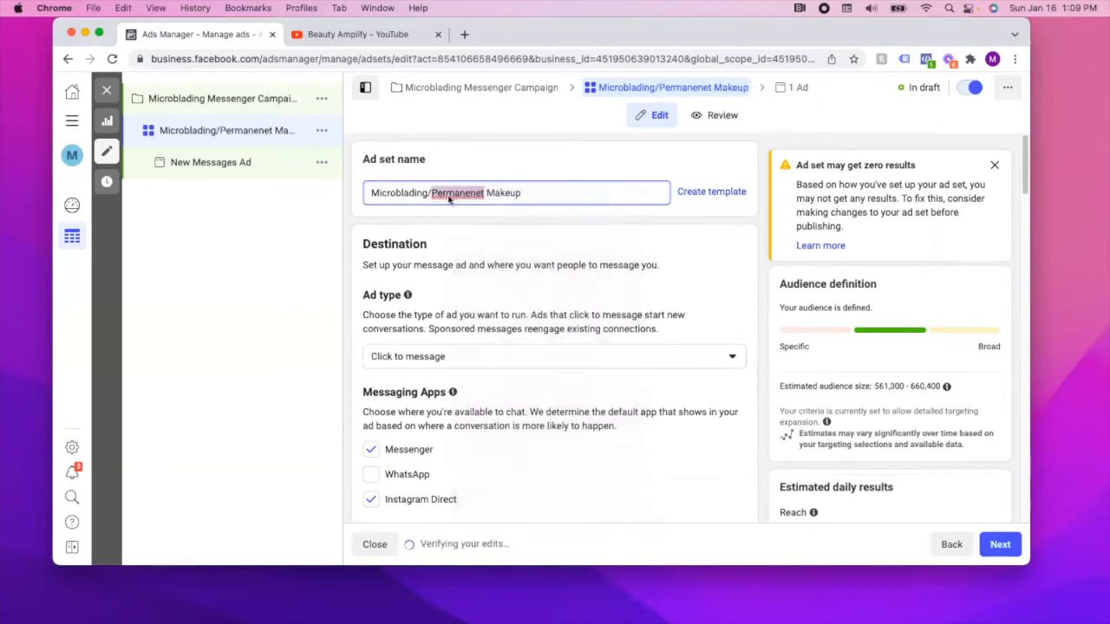
left_click(468, 194)
double_click(482, 193)
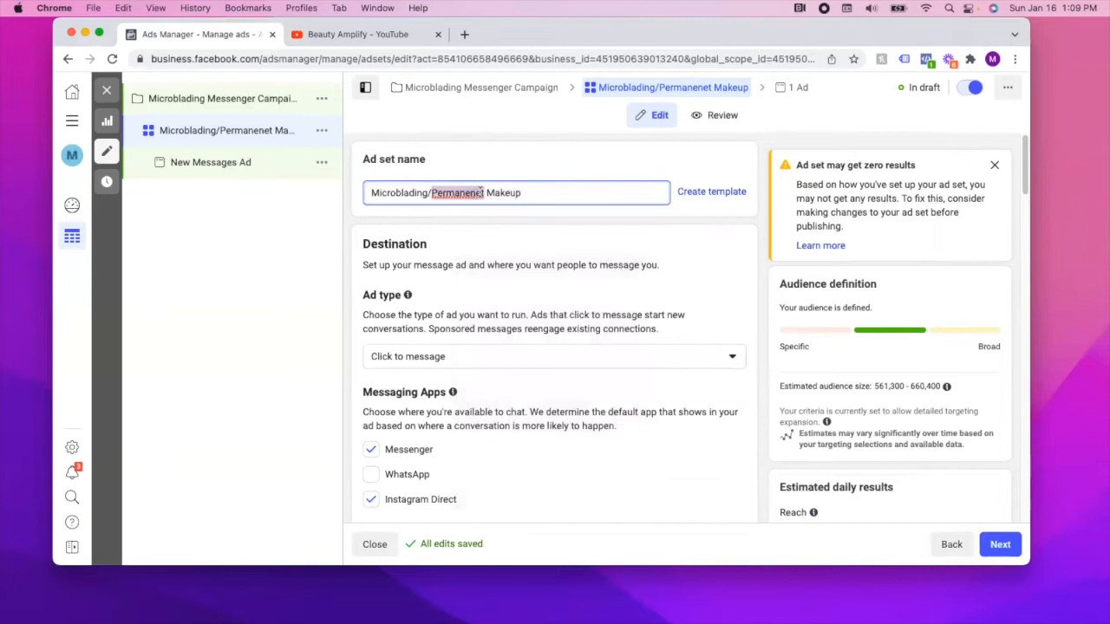
type("Permanent")
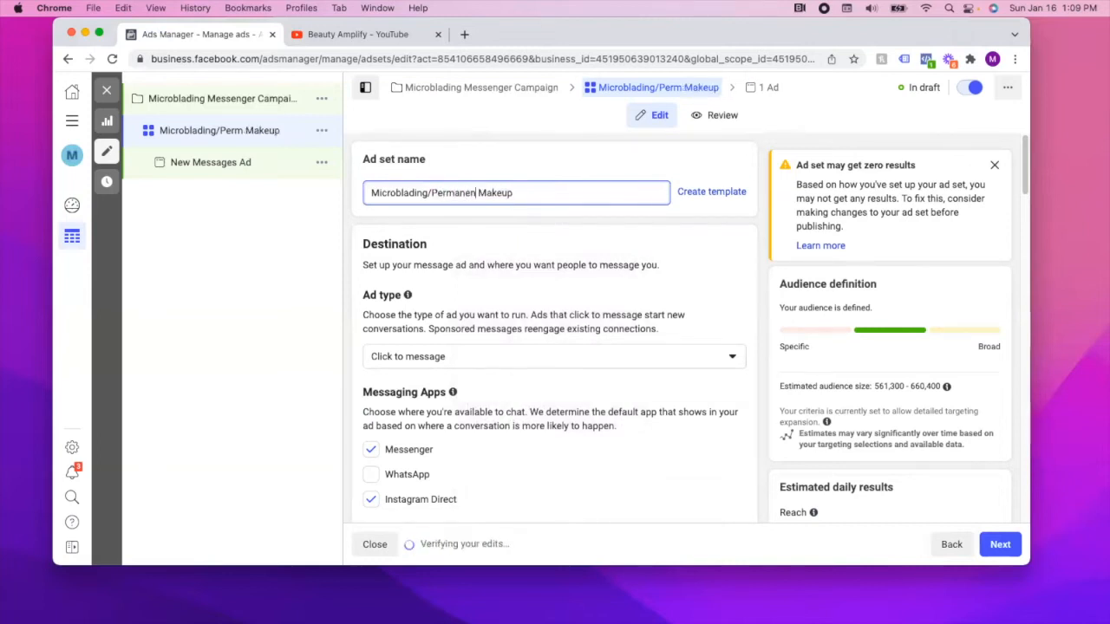
Append "(Interest Expansion ON)" to the end of the ad set's name.
left_click(556, 197)
type("(Interest Exp")
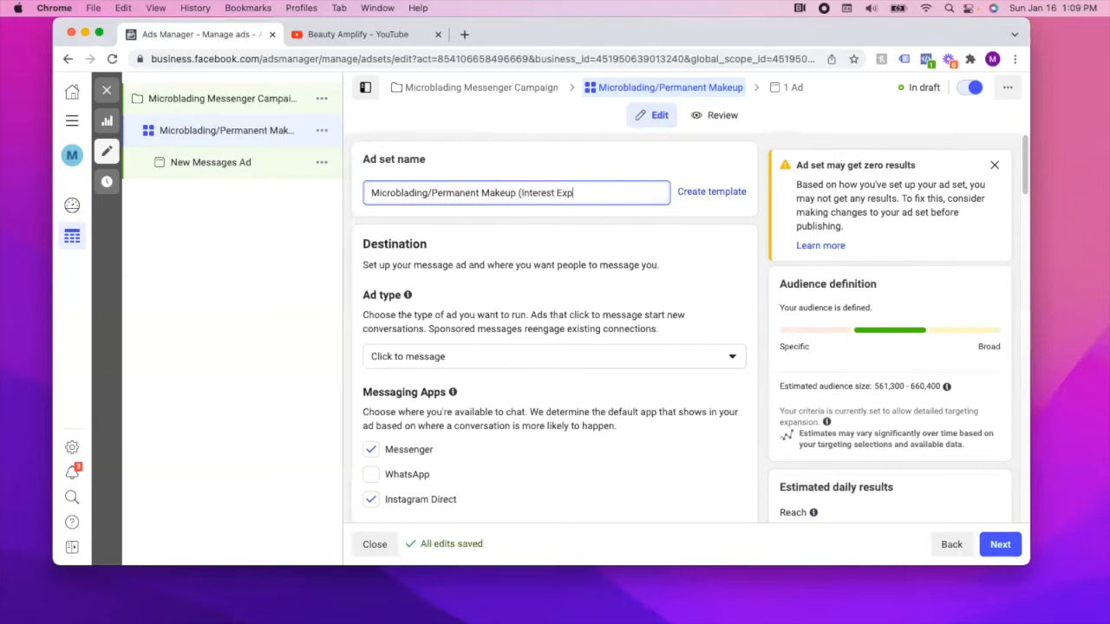
type("ansion ON")
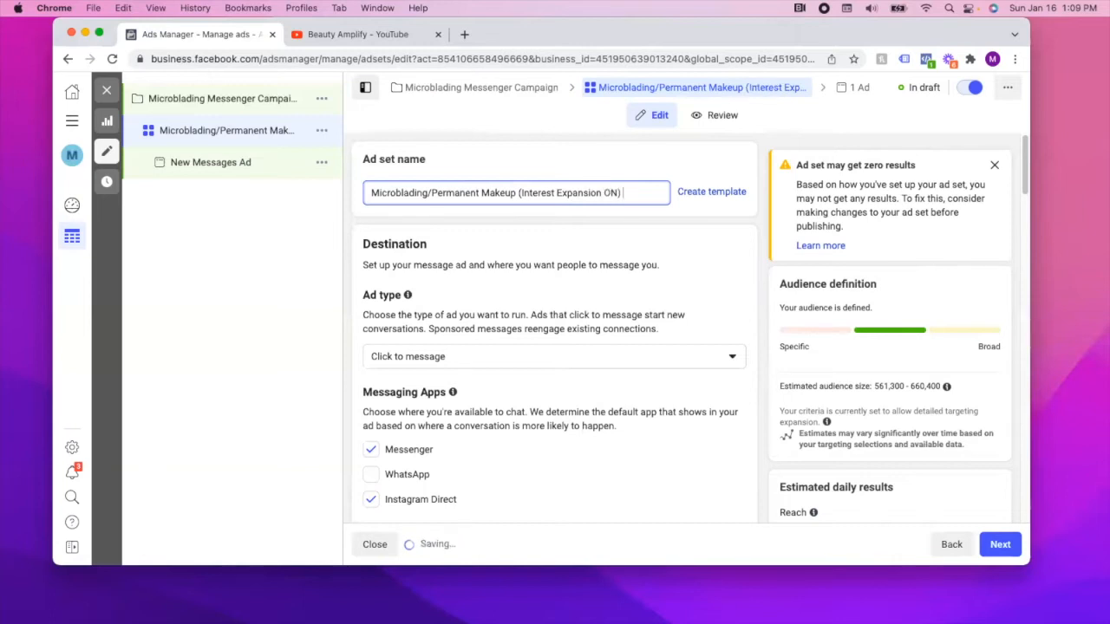
Review the ad set's accounts, budget and schedule, location, demographics, detailed targeting and placements.
scroll(543, 217, "down", 5)
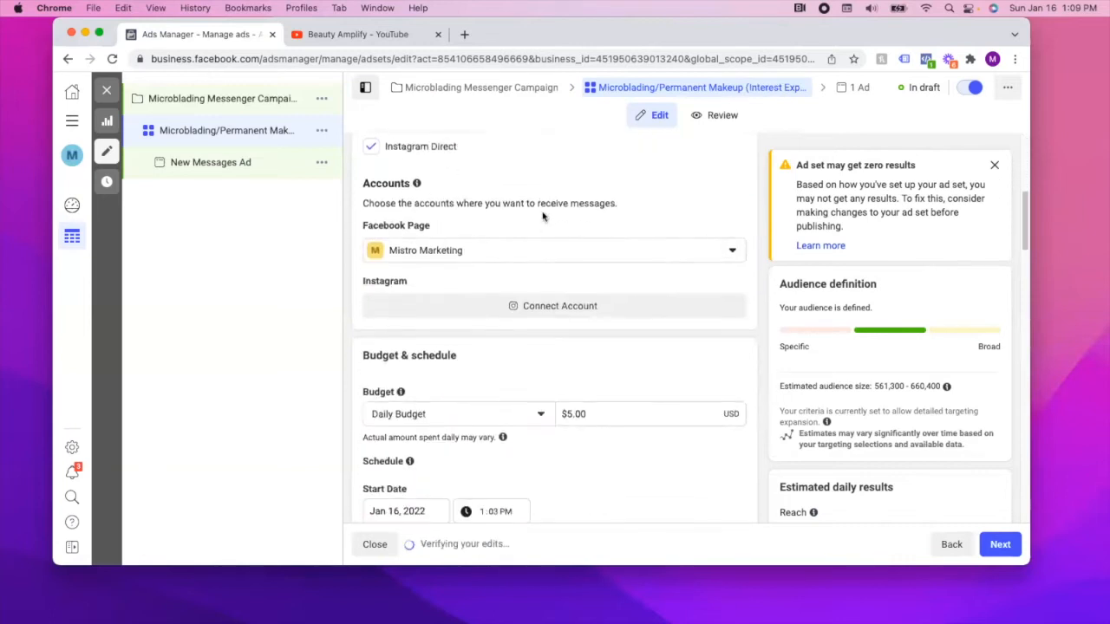
scroll(543, 217, "down", 3)
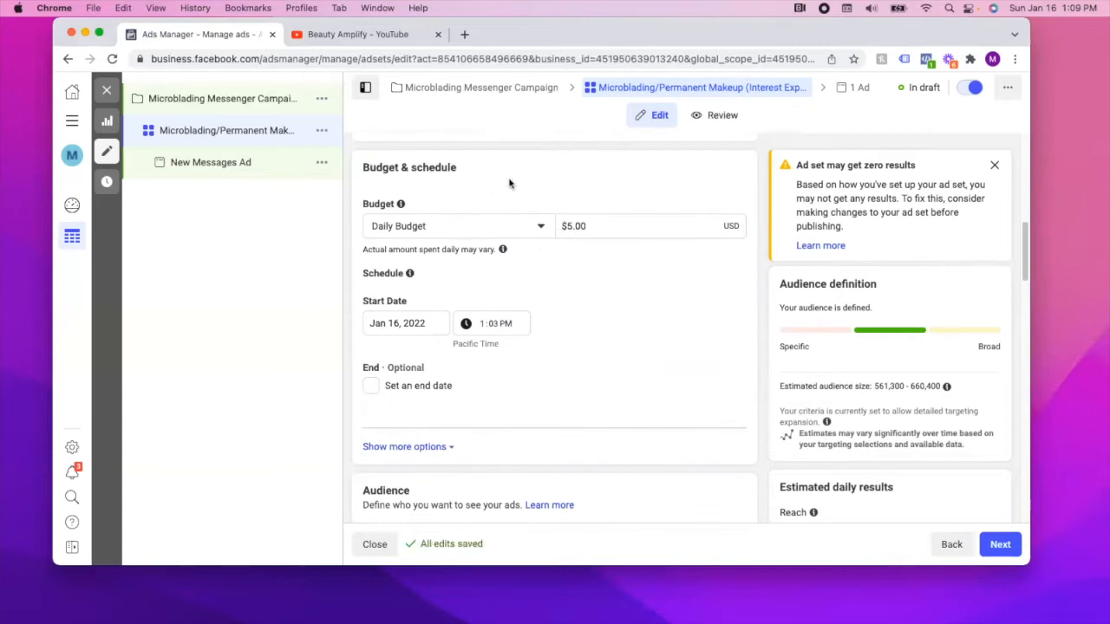
scroll(566, 254, "down", 8)
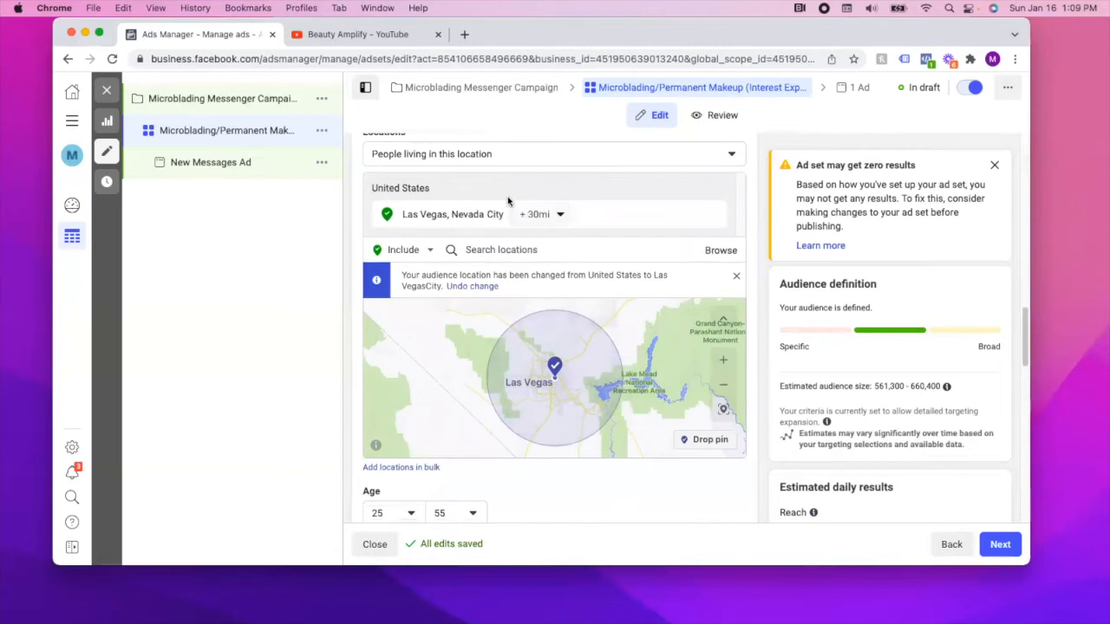
scroll(540, 267, "down", 5)
scroll(527, 422, "down", 3)
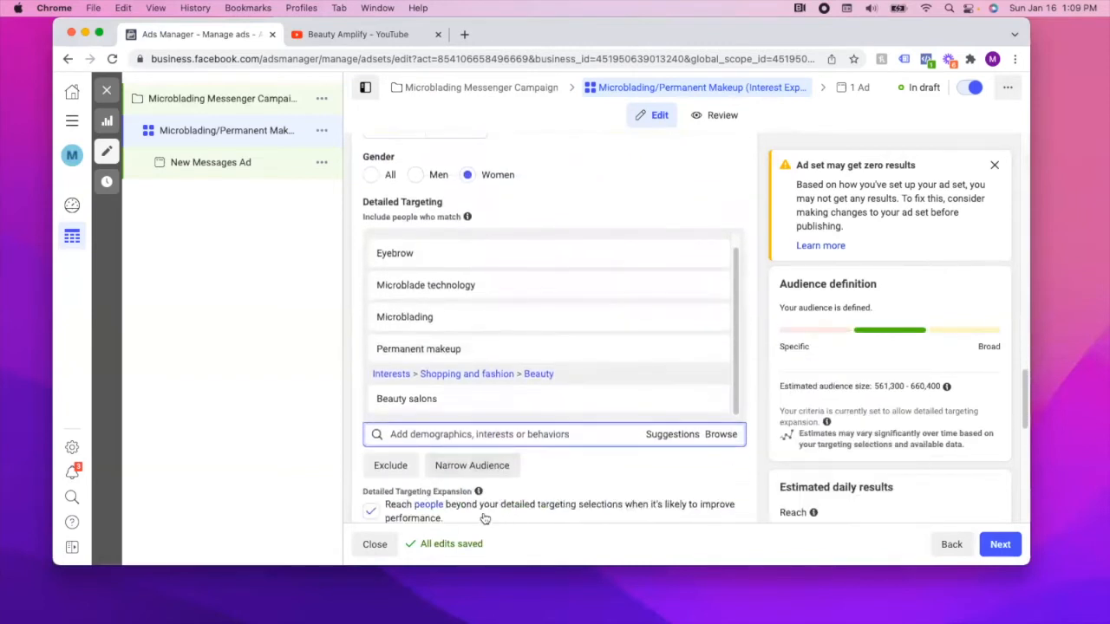
scroll(486, 513, "down", 8)
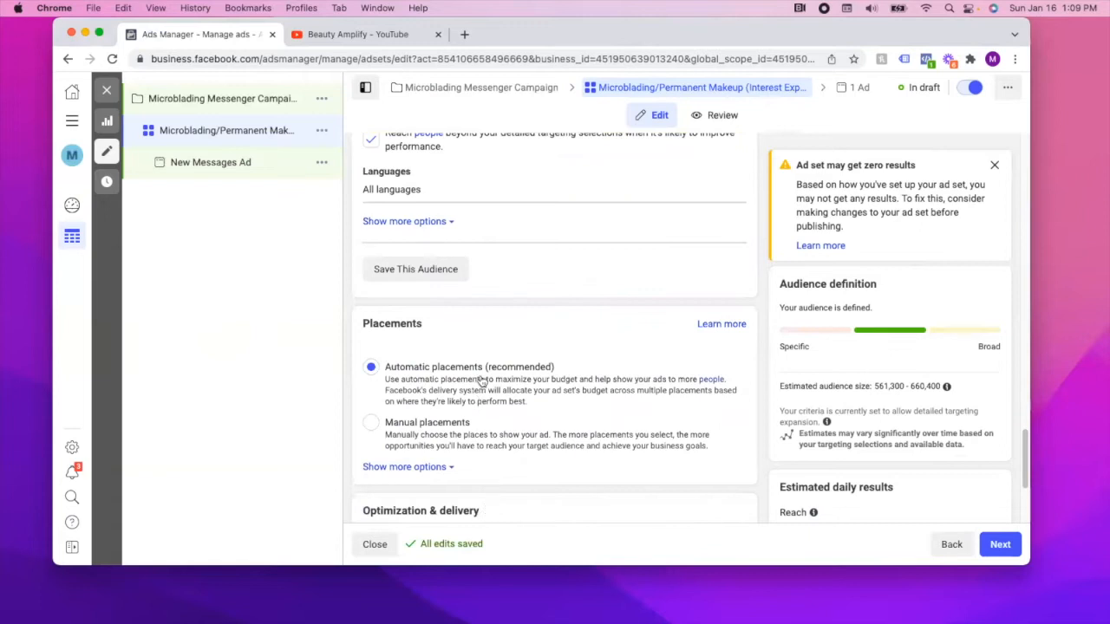
scroll(480, 382, "down", 3)
scroll(488, 356, "up", 10)
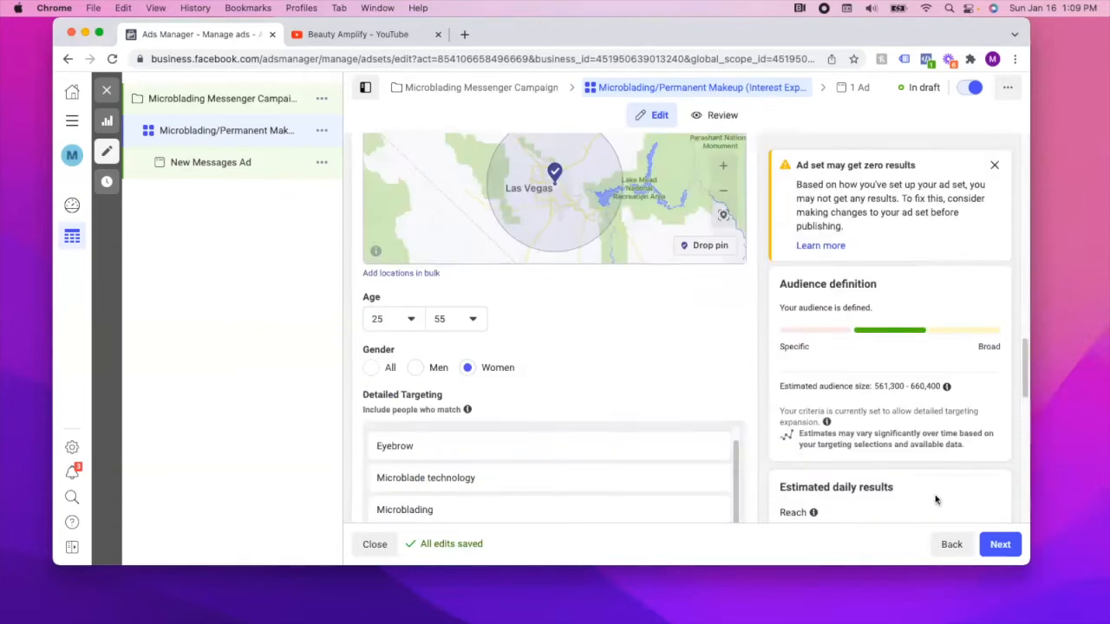
Proceed to the ad and set its primary text to "Microblading 20% Off this week" and its headline to "Claim Your Coupon".
left_click(1001, 544)
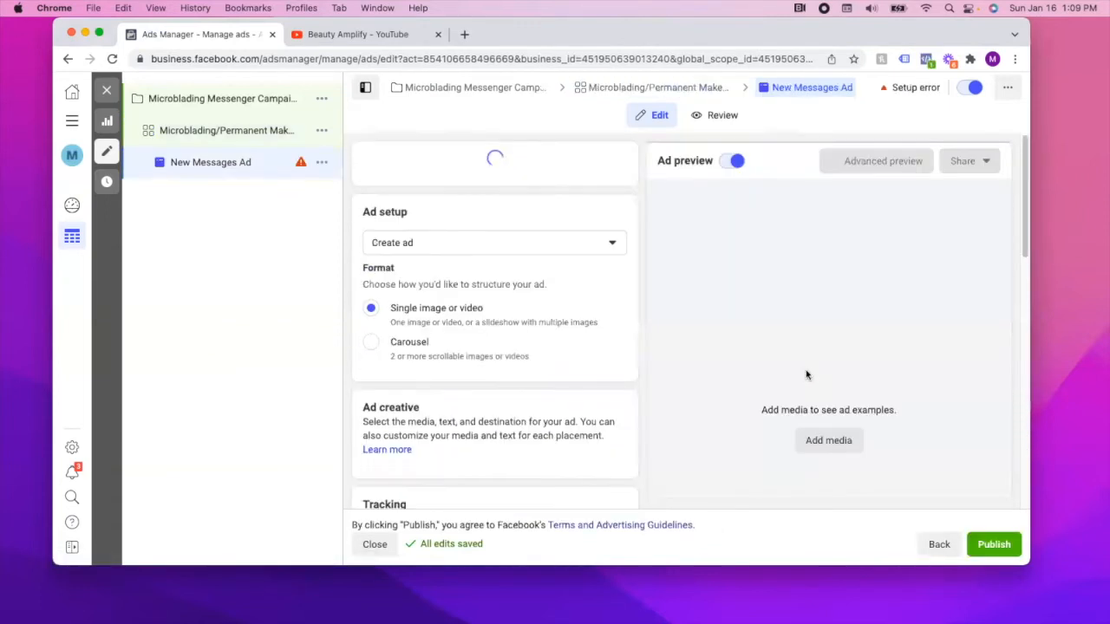
scroll(625, 356, "down", 5)
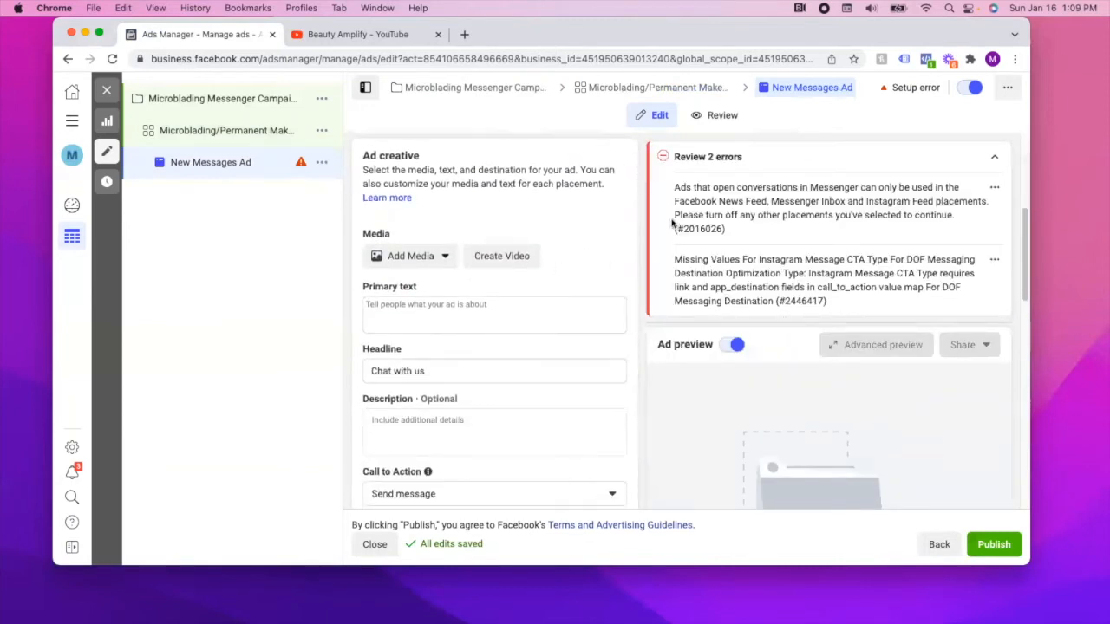
left_click(466, 308)
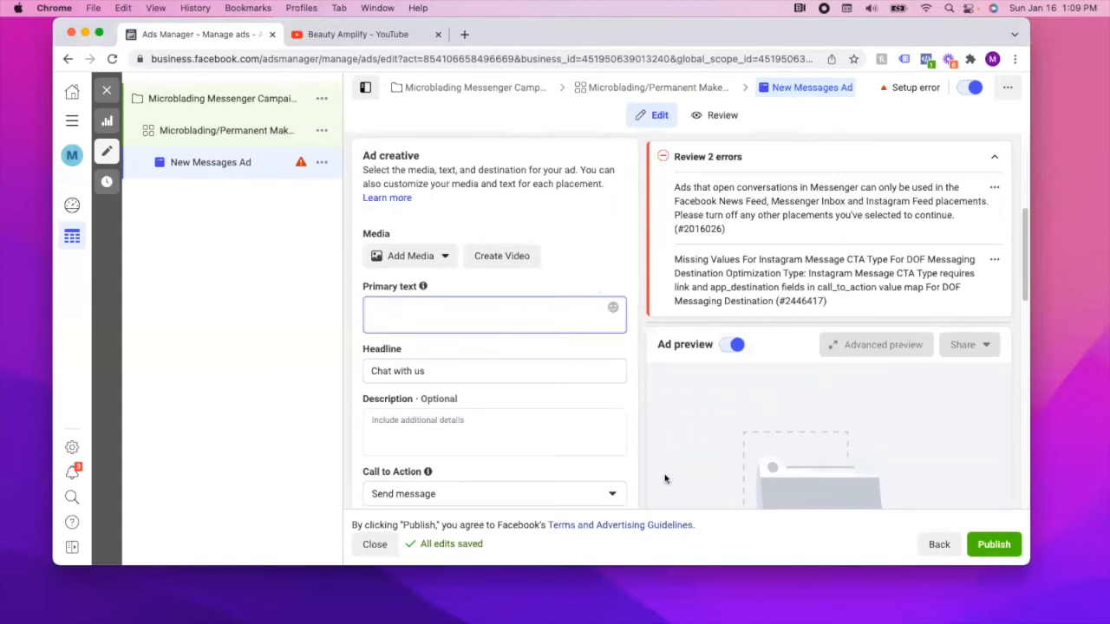
type("Microblading")
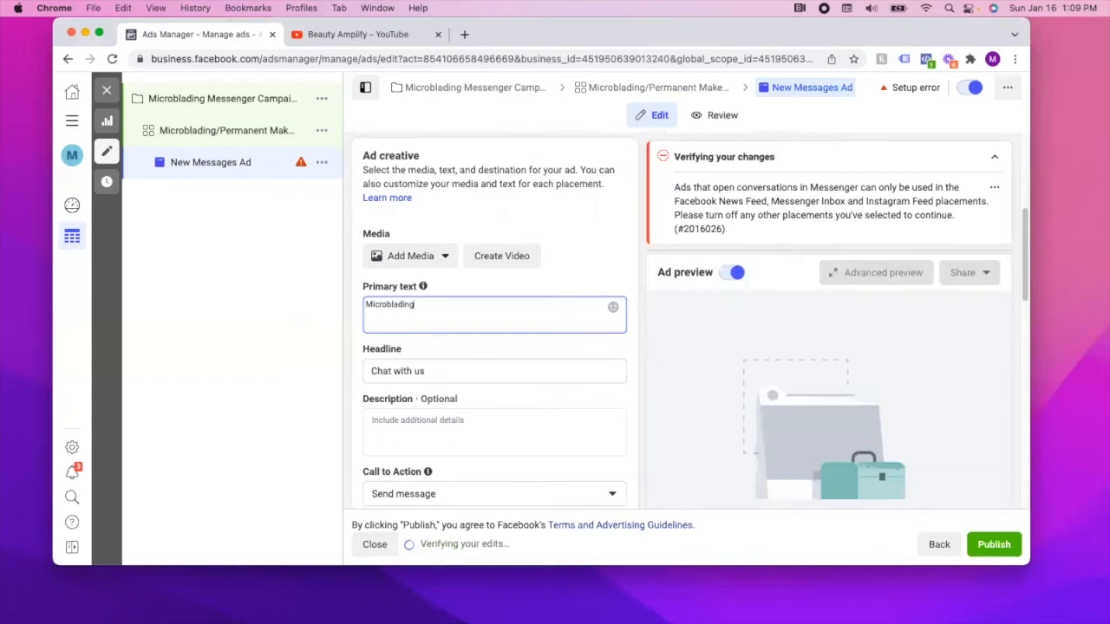
type(" 20% Off this week")
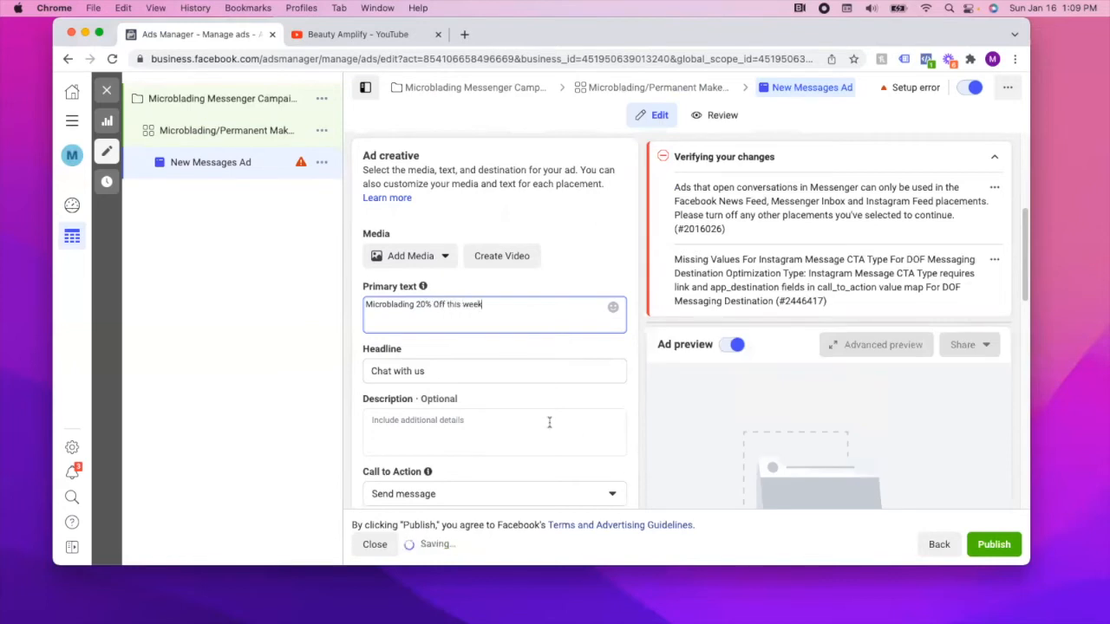
triple_click(442, 370)
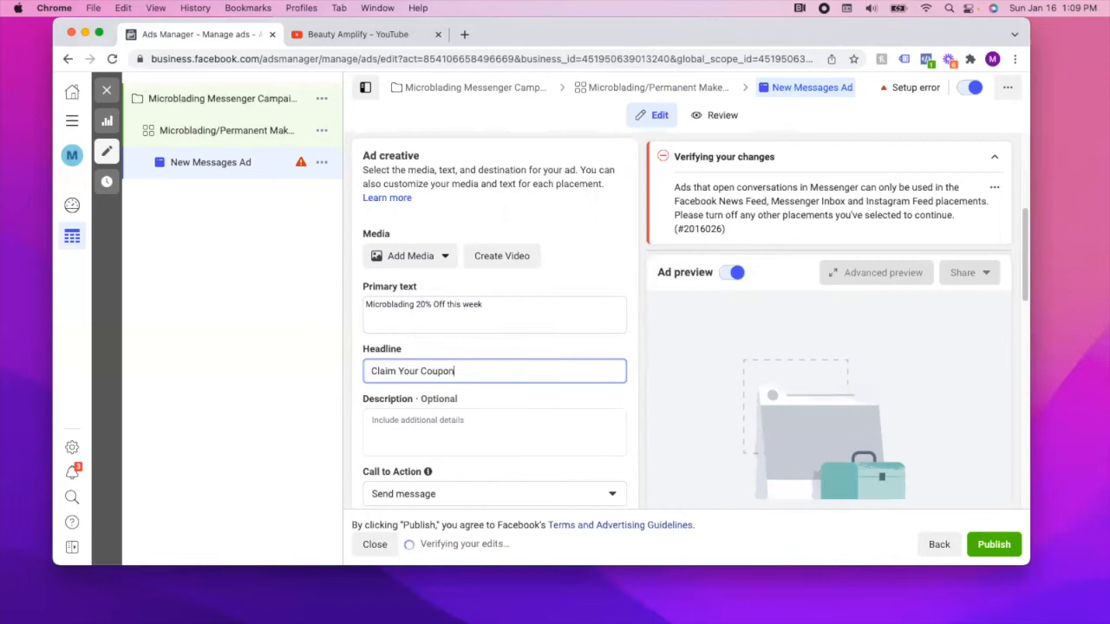
left_click(469, 317)
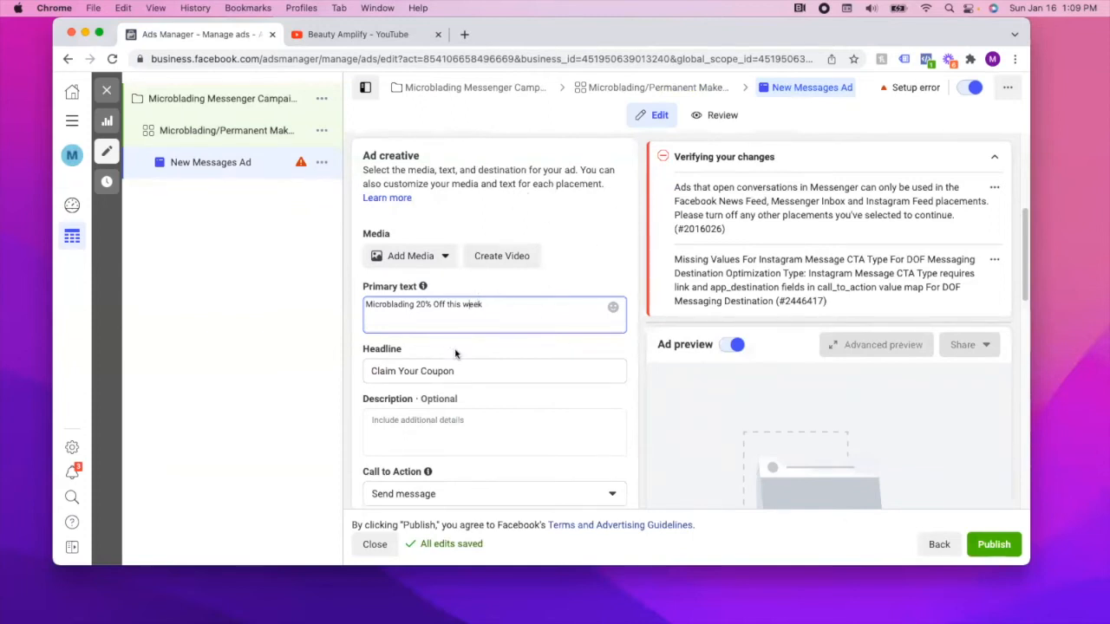
Add the 1290 × 1290 page image with the letter M as the ad's media.
scroll(445, 295, "down", 1)
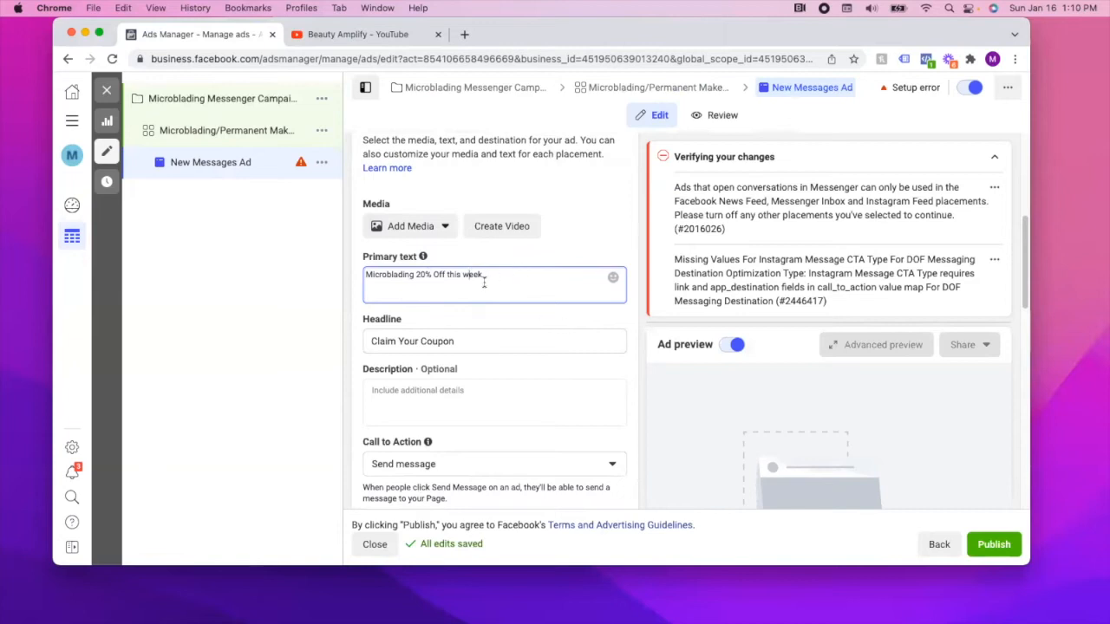
left_click(437, 232)
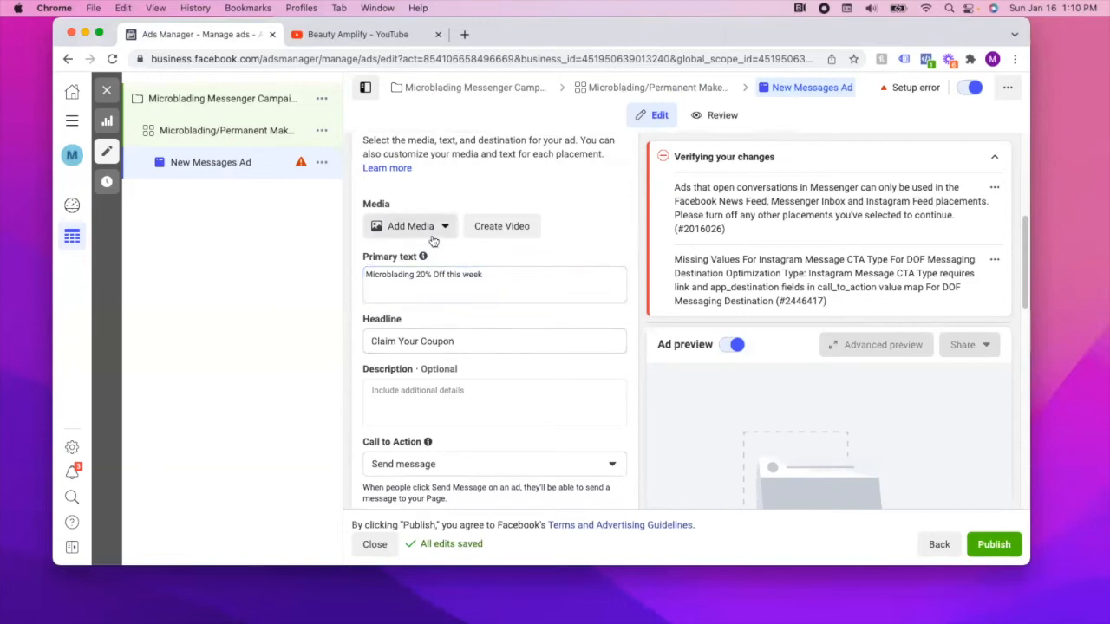
left_click(430, 259)
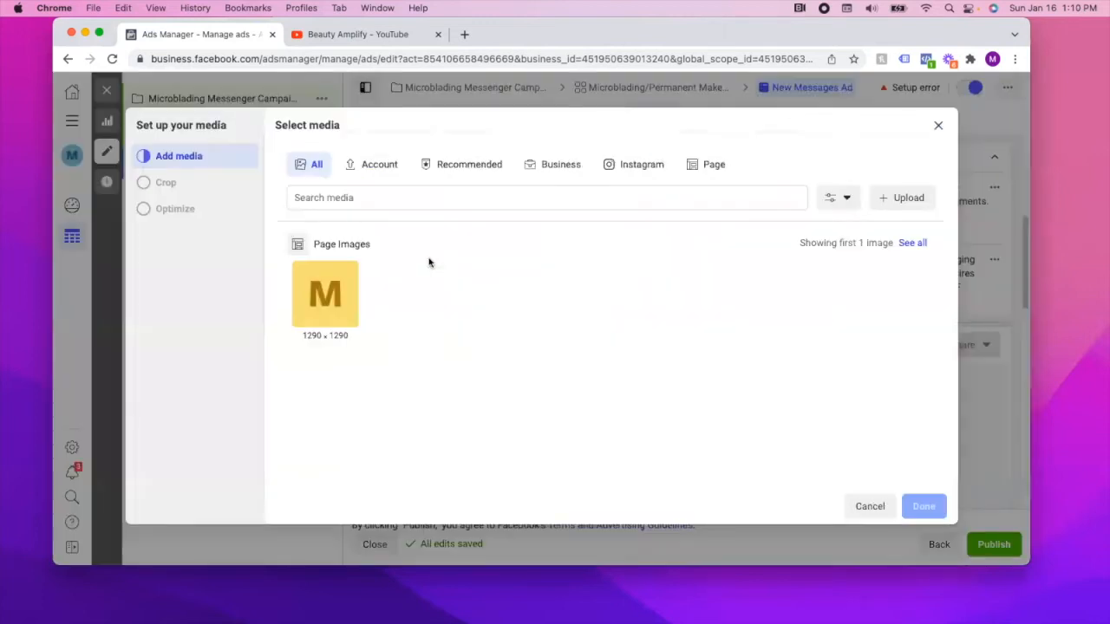
left_click(349, 306)
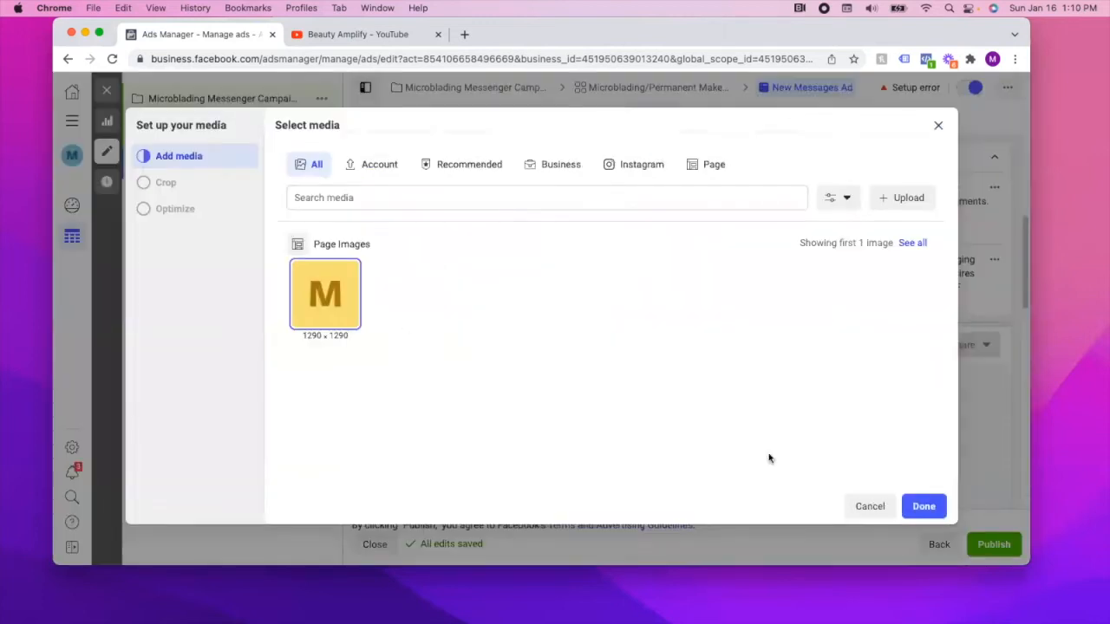
left_click(924, 506)
Examine the ad's message template, tracking settings, creative, format setup and placement previews.
scroll(712, 332, "down", 10)
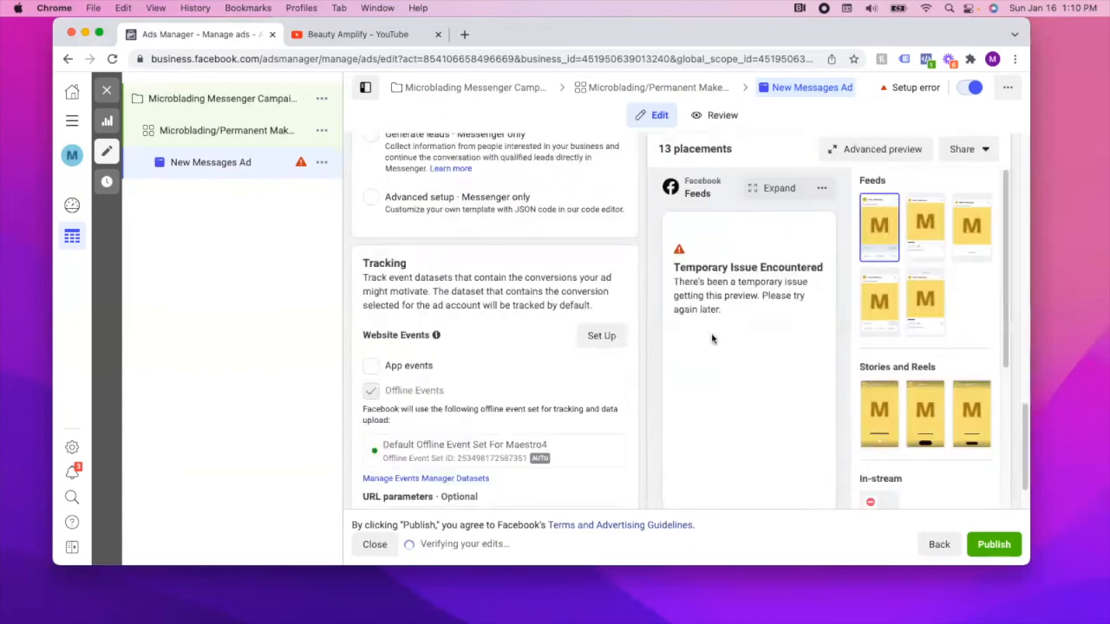
scroll(820, 348, "up", 3)
scroll(520, 343, "down", 3)
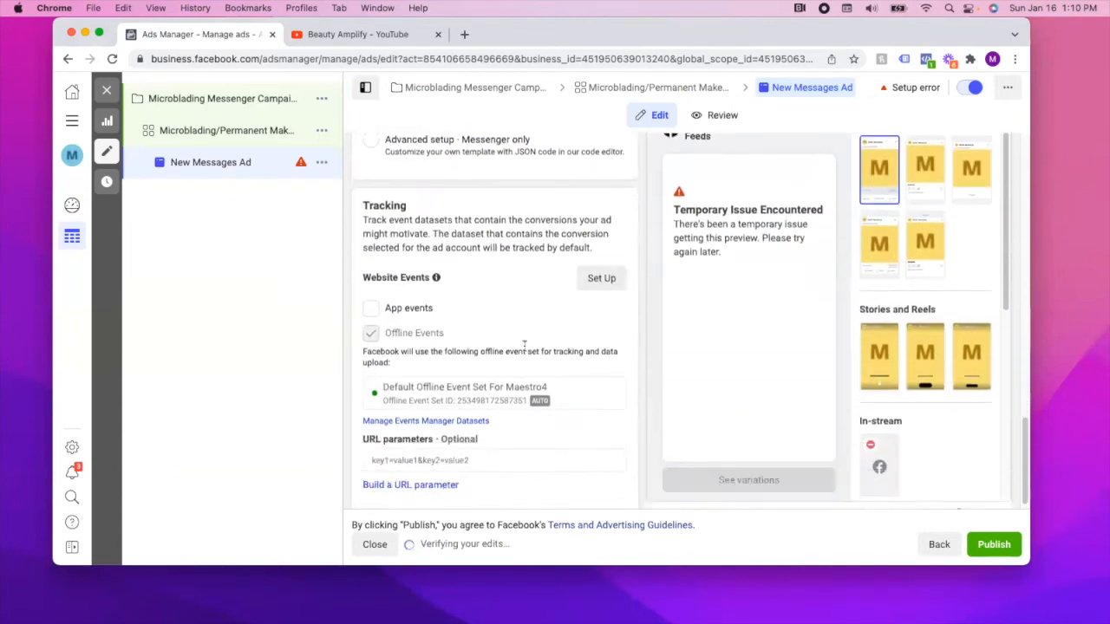
scroll(525, 351, "up", 5)
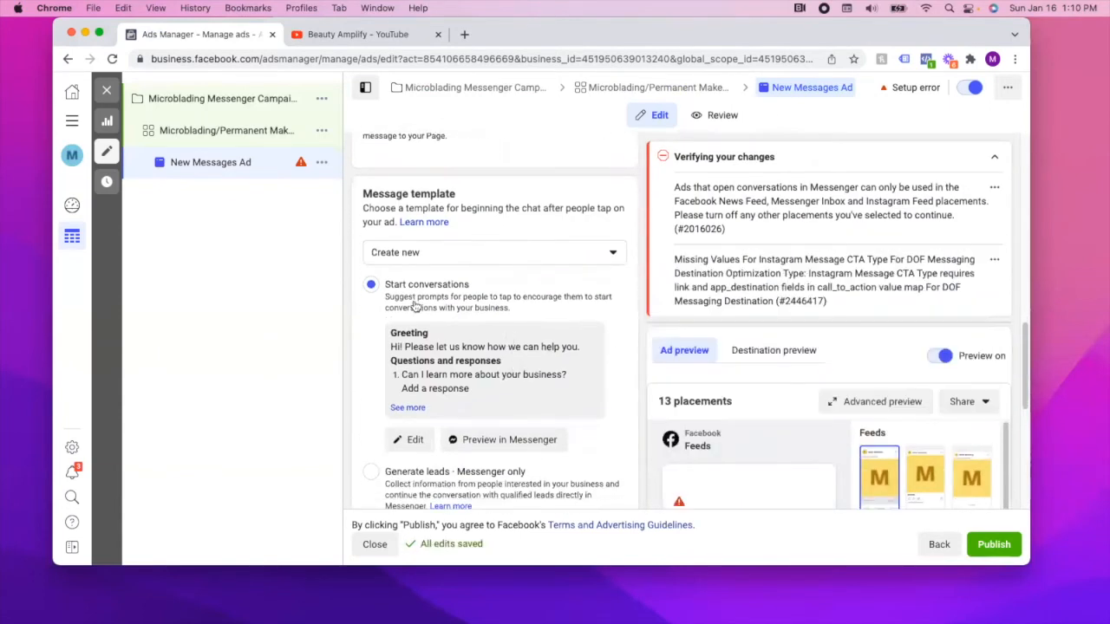
scroll(521, 342, "down", 6)
scroll(440, 323, "up", 3)
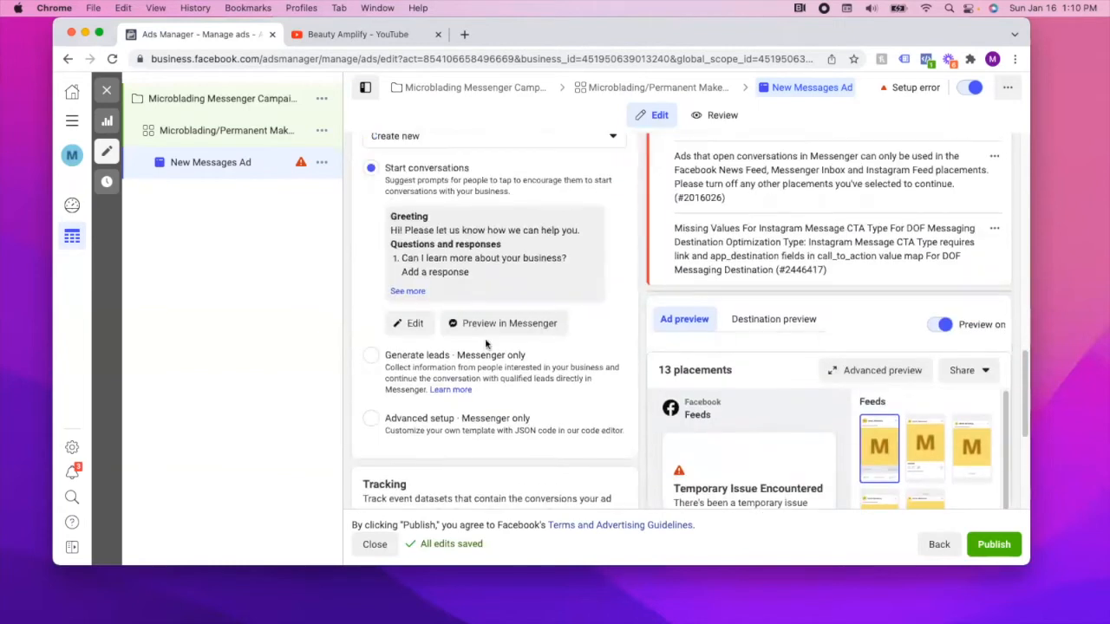
scroll(511, 370, "up", 6)
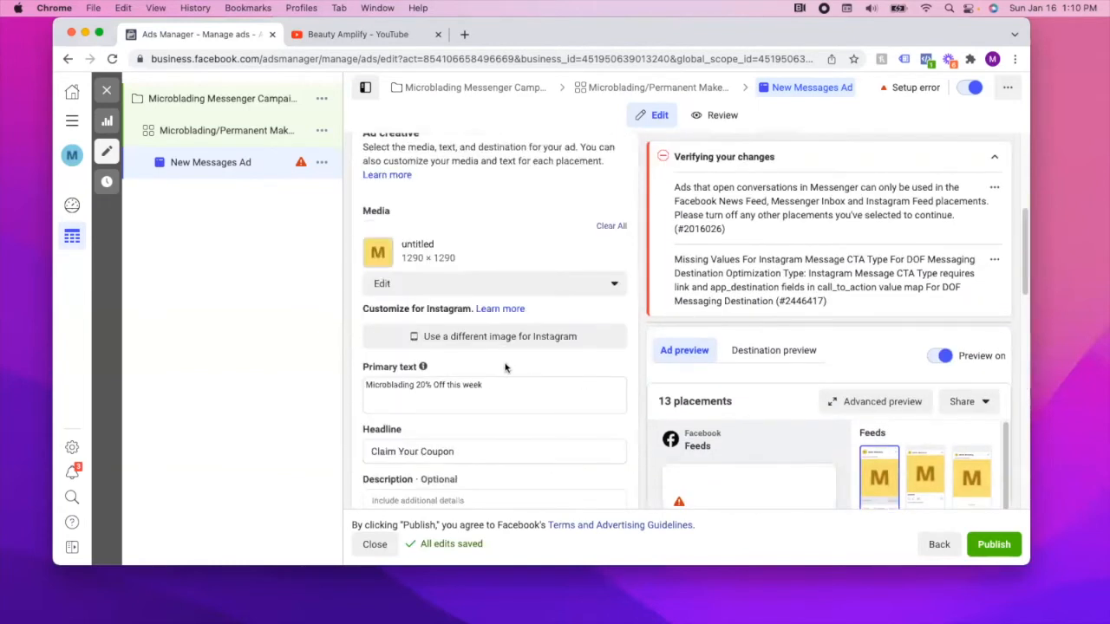
scroll(541, 337, "up", 3)
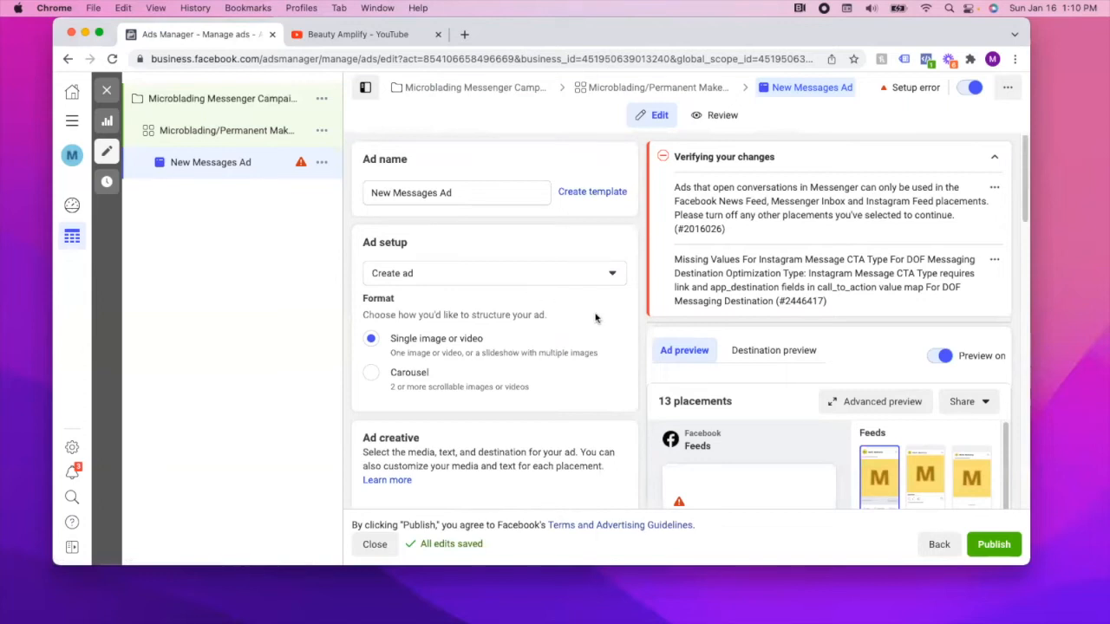
scroll(595, 326, "down", 10)
scroll(535, 321, "up", 5)
scroll(525, 306, "up", 5)
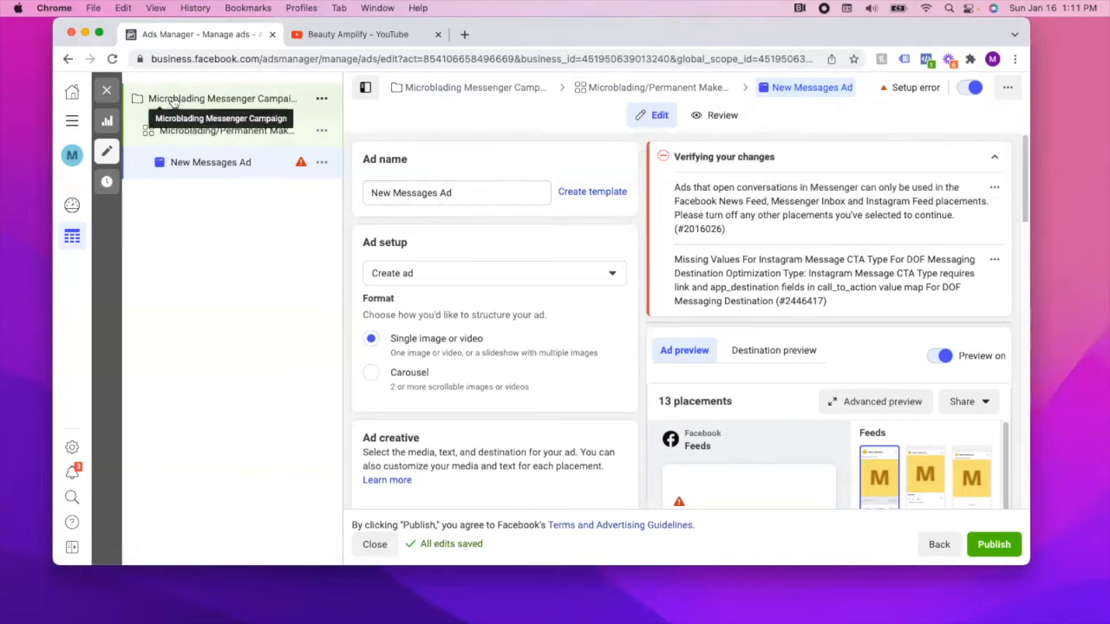
Leave the ad editor for the campaign's ad set list and widen the Ad Set Name column to fit the full name.
left_click(107, 89)
left_click(600, 212)
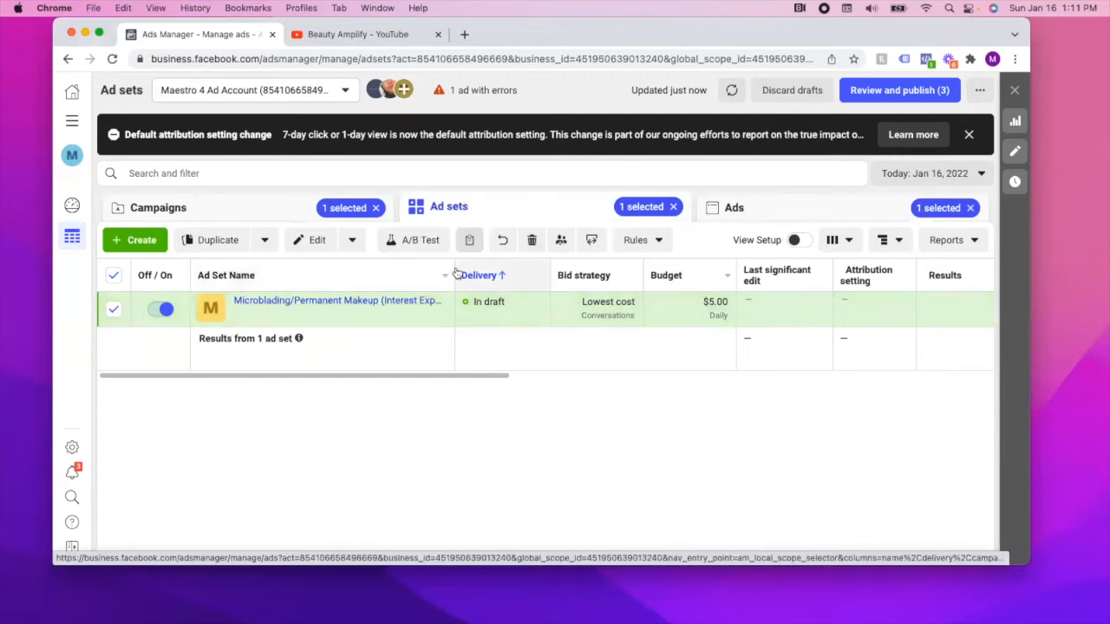
left_click_drag(473, 274, 519, 278)
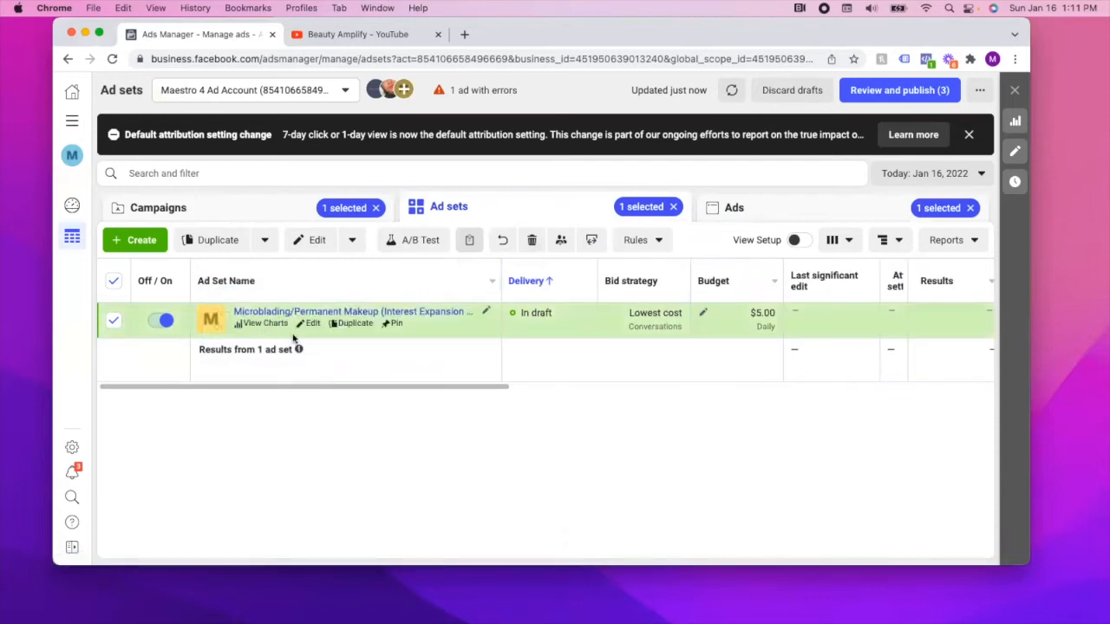
left_click(399, 314)
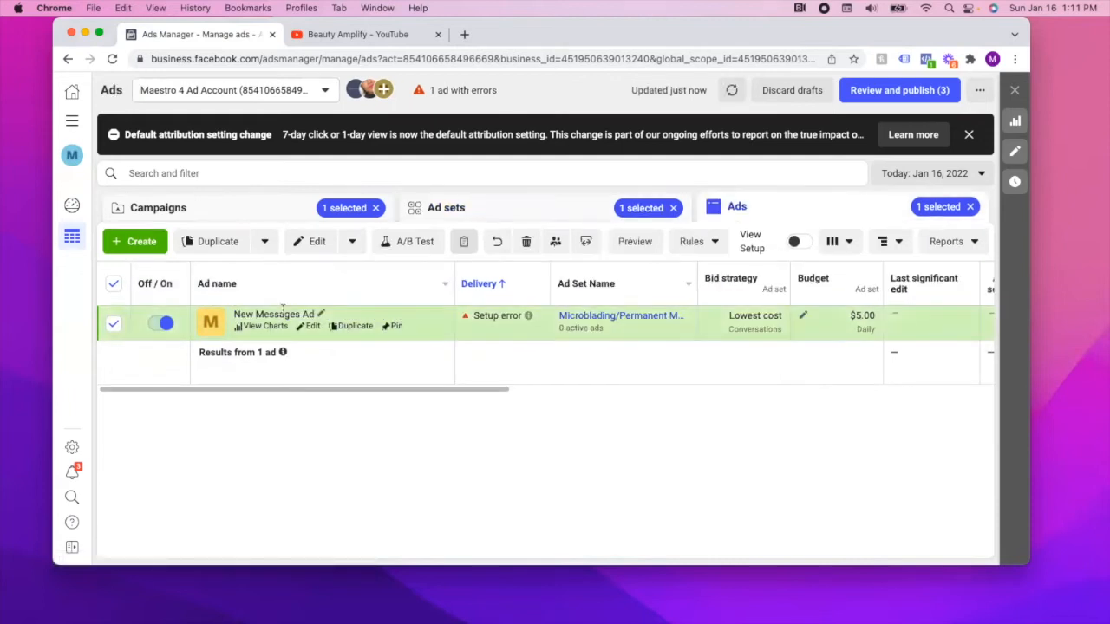
left_click(600, 218)
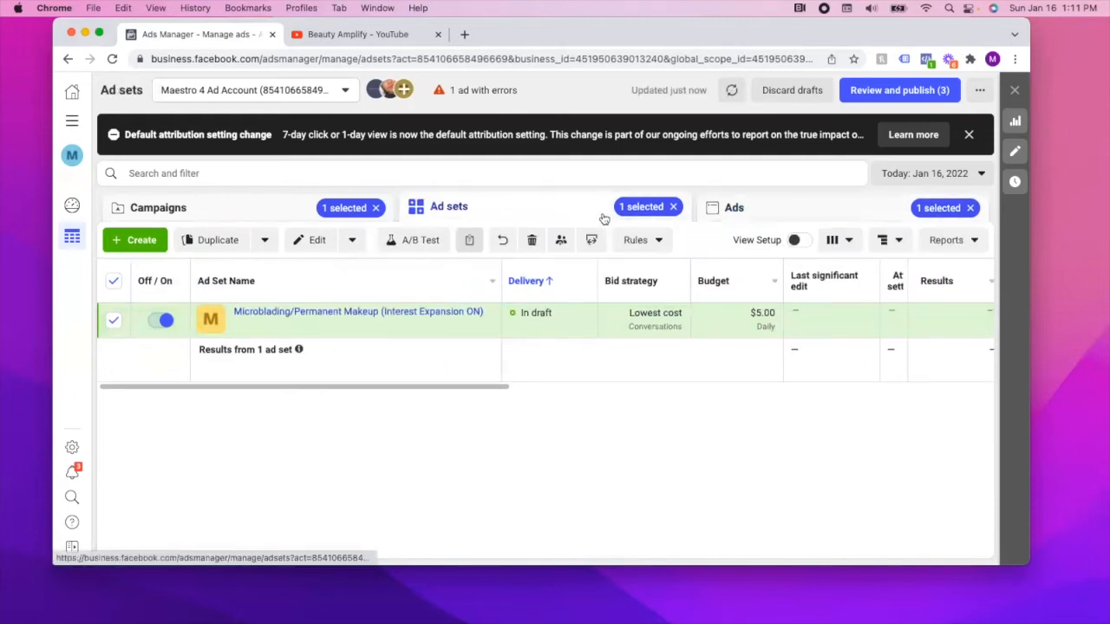
Duplicate the "Microblading/Permanent Makeup (Interest Expansion ON)" ad set once within the original campaign.
mouse_move(282, 317)
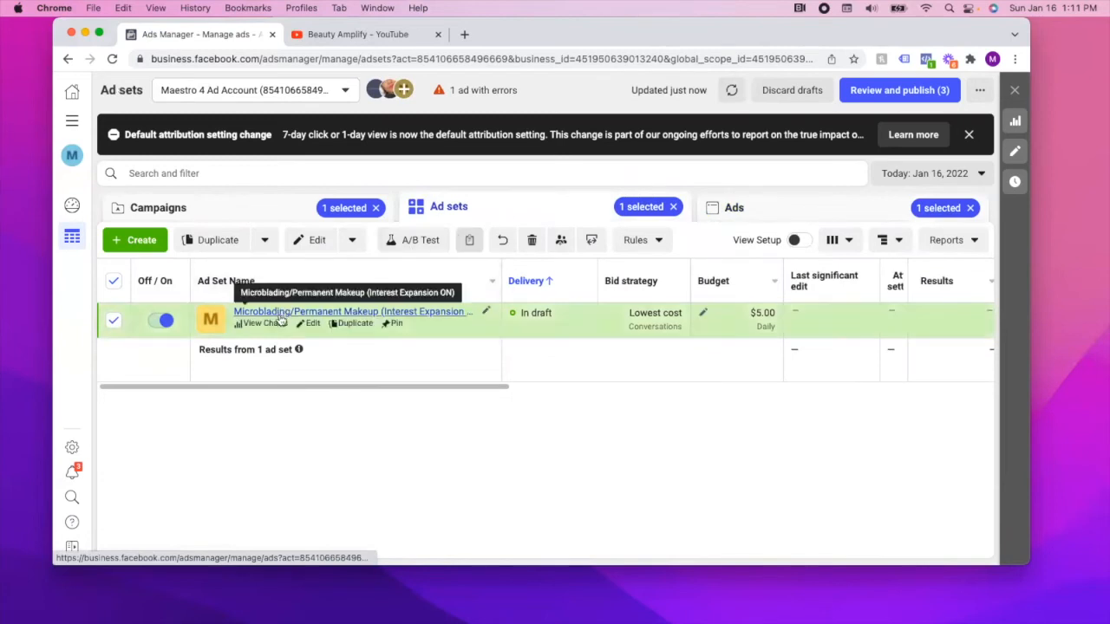
left_click(355, 323)
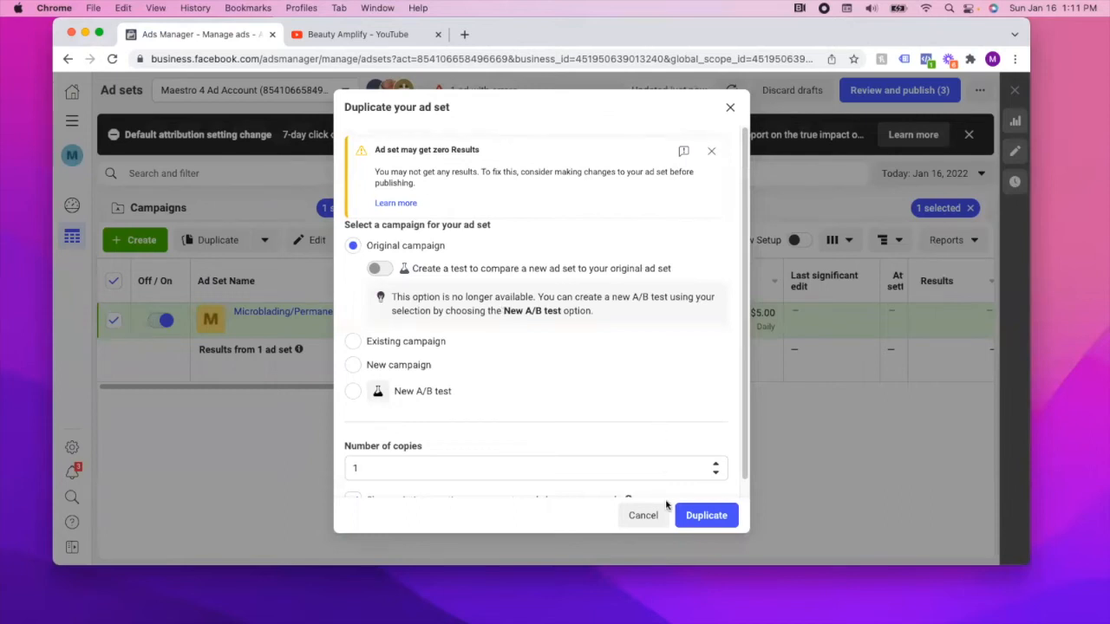
left_click(702, 519)
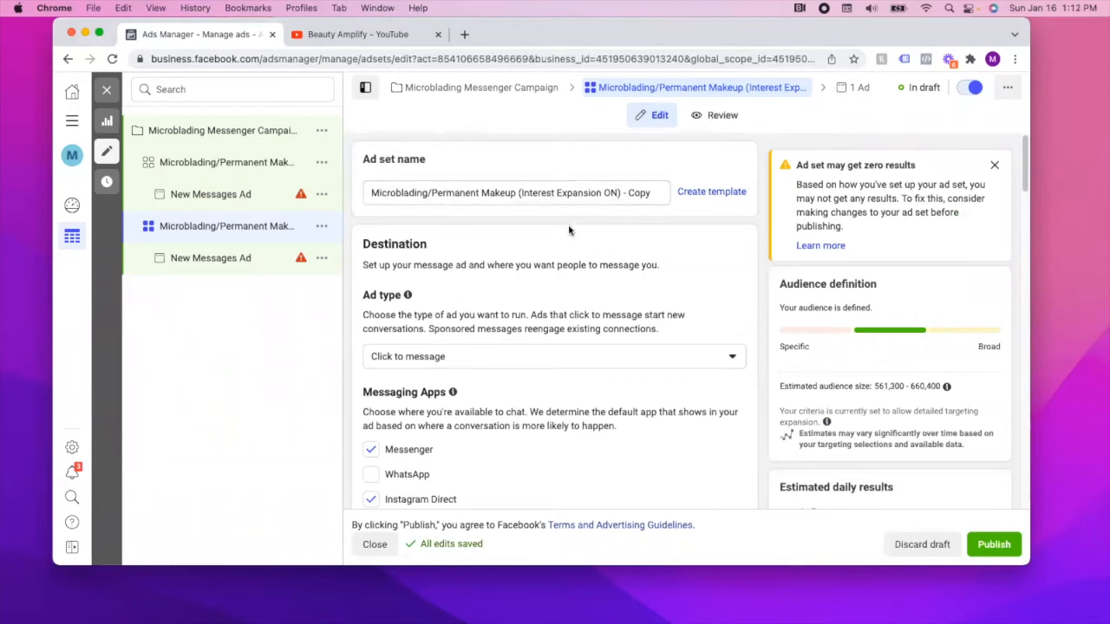
Turn off Detailed Targeting Expansion in the duplicated ad set's audience and check its included interests.
scroll(565, 243, "down", 10)
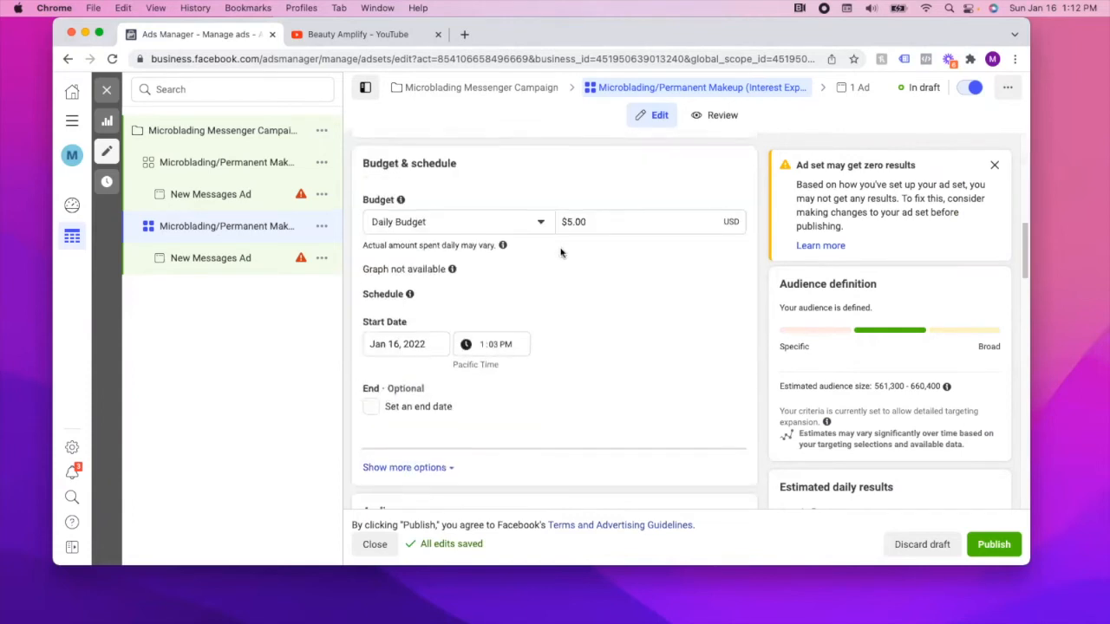
scroll(572, 251, "down", 2)
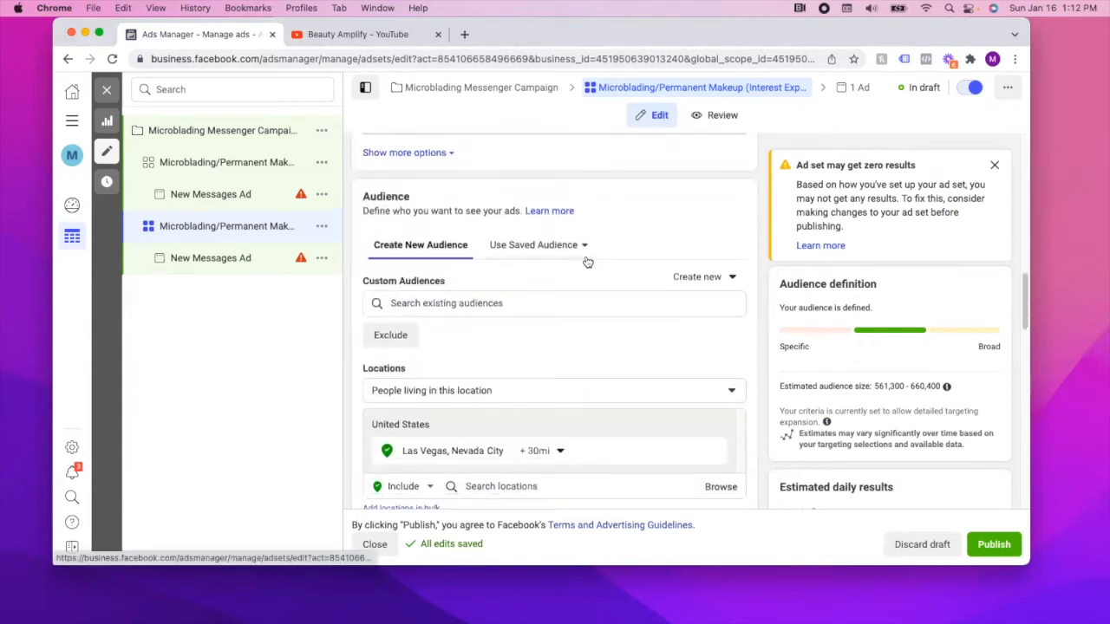
scroll(587, 258, "down", 4)
scroll(570, 173, "up", 1)
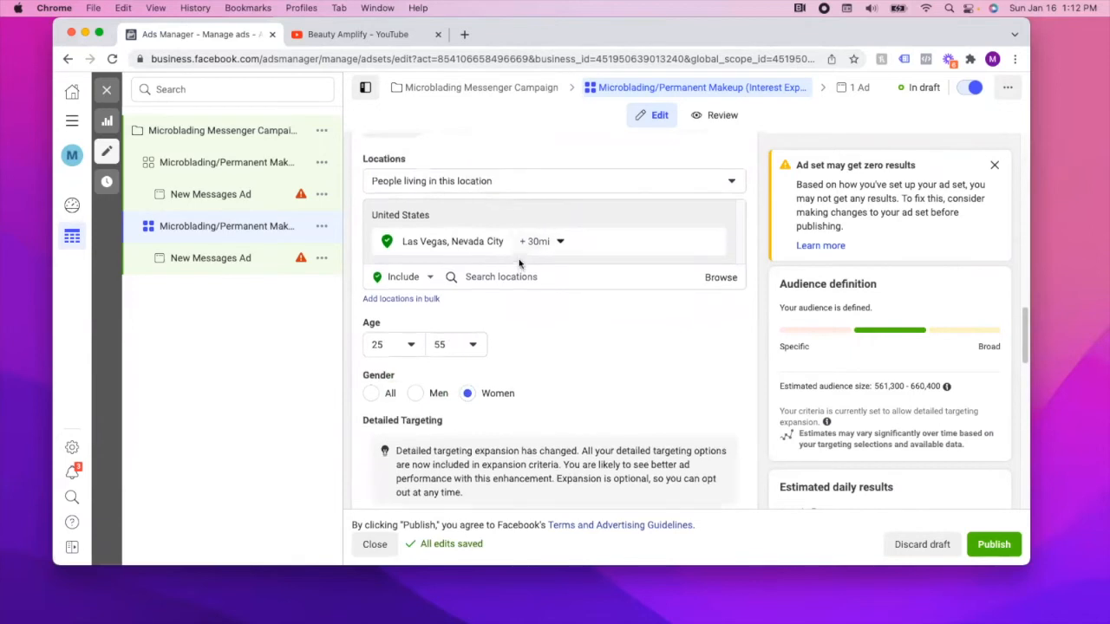
scroll(520, 260, "up", 4)
scroll(549, 365, "down", 3)
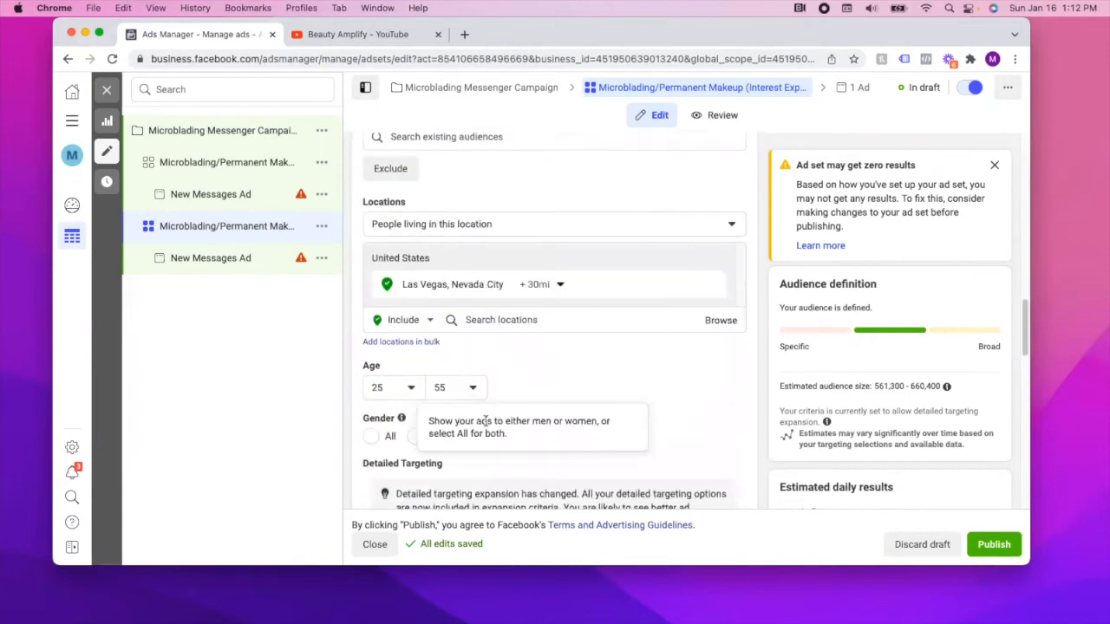
scroll(495, 439, "down", 3)
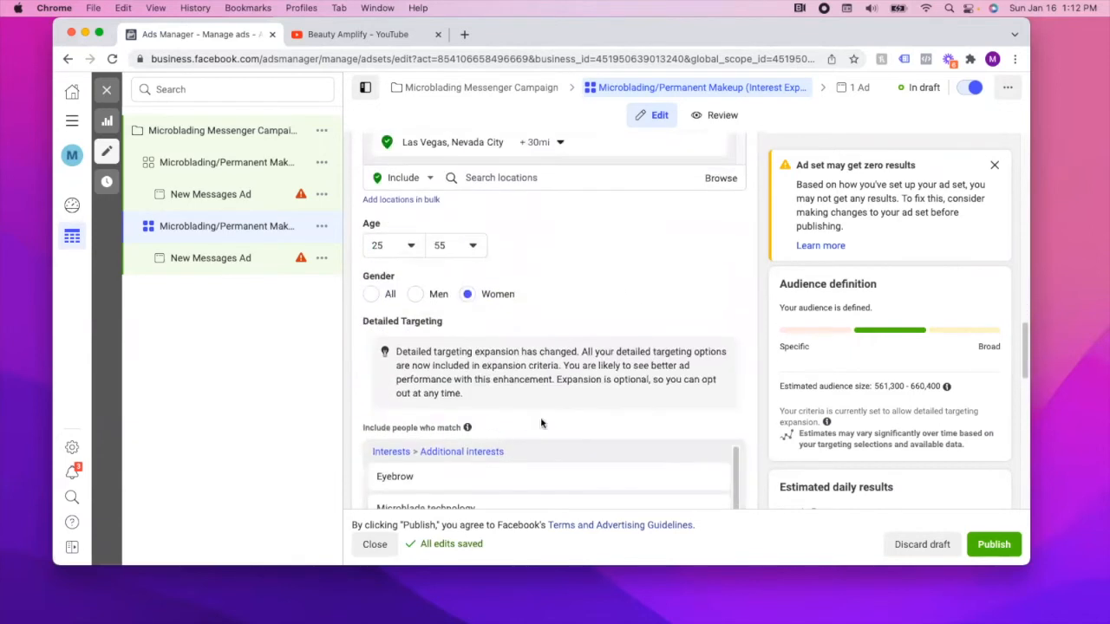
scroll(540, 422, "down", 2)
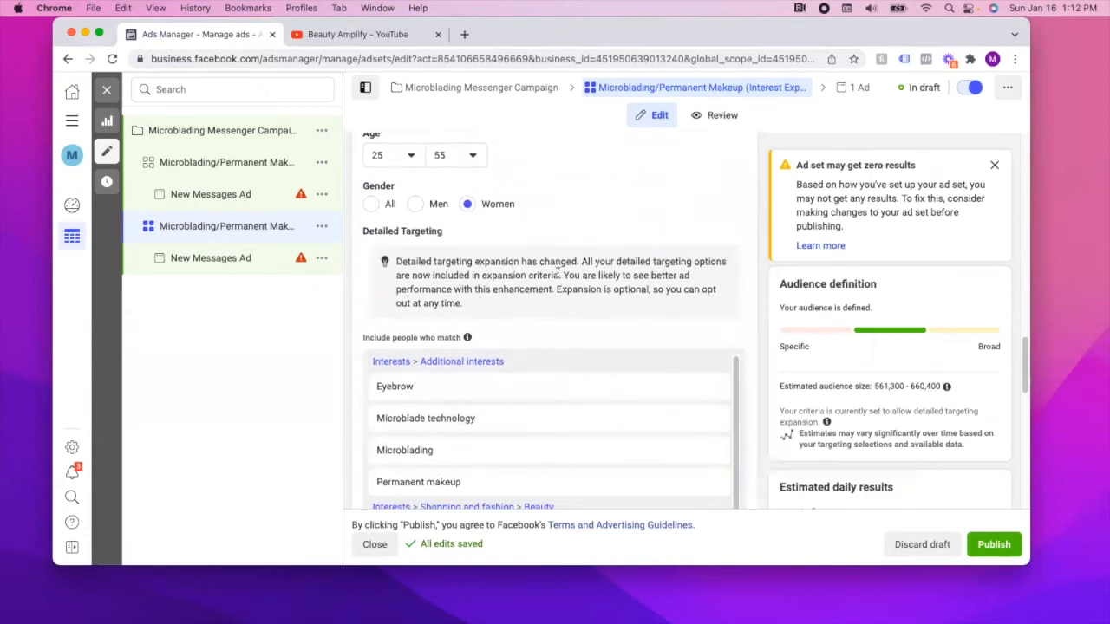
scroll(558, 273, "down", 2)
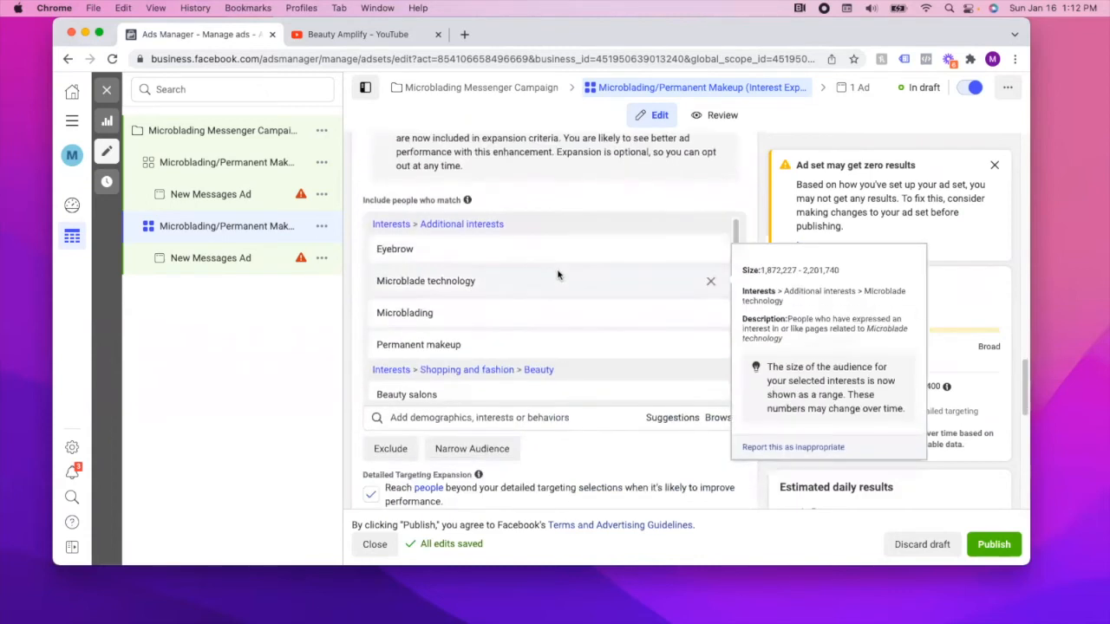
scroll(444, 508, "down", 1)
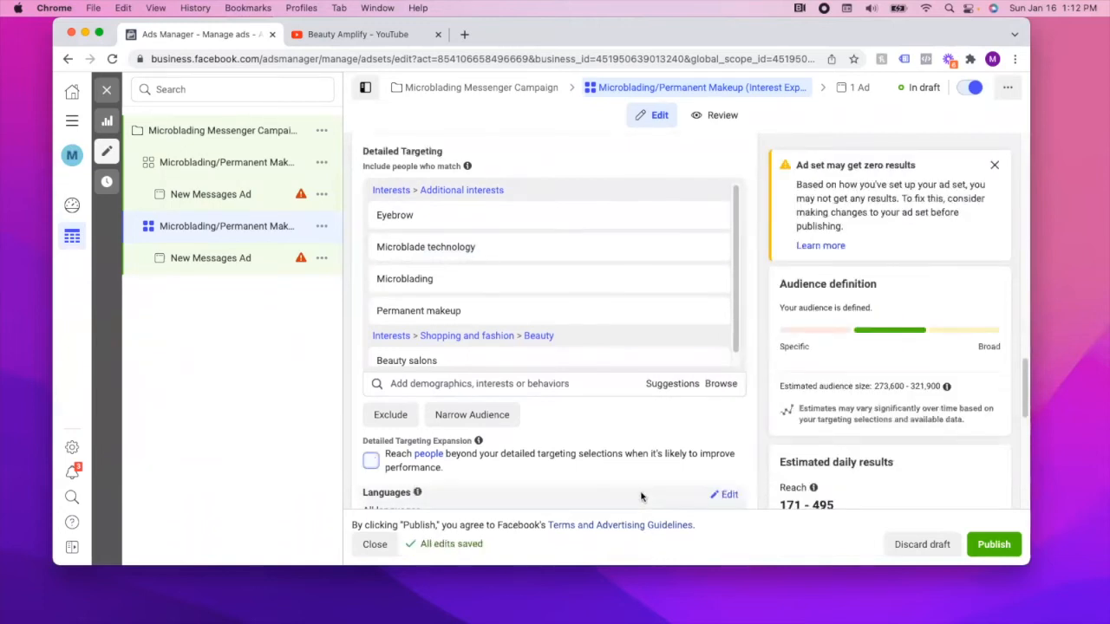
mouse_move(433, 354)
mouse_move(436, 242)
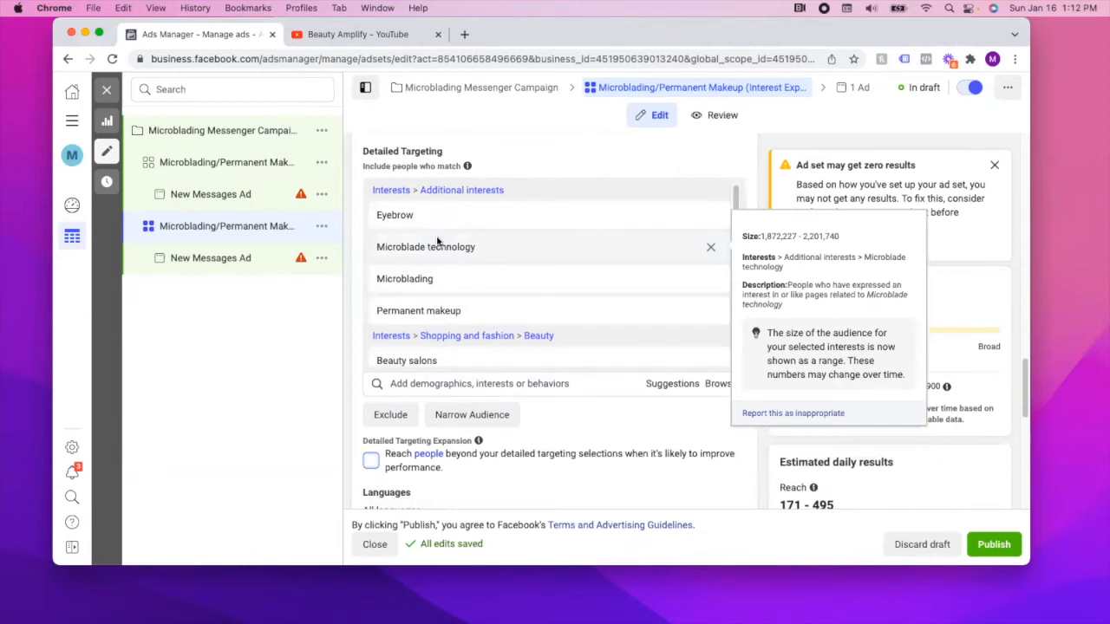
scroll(434, 217, "down", 1)
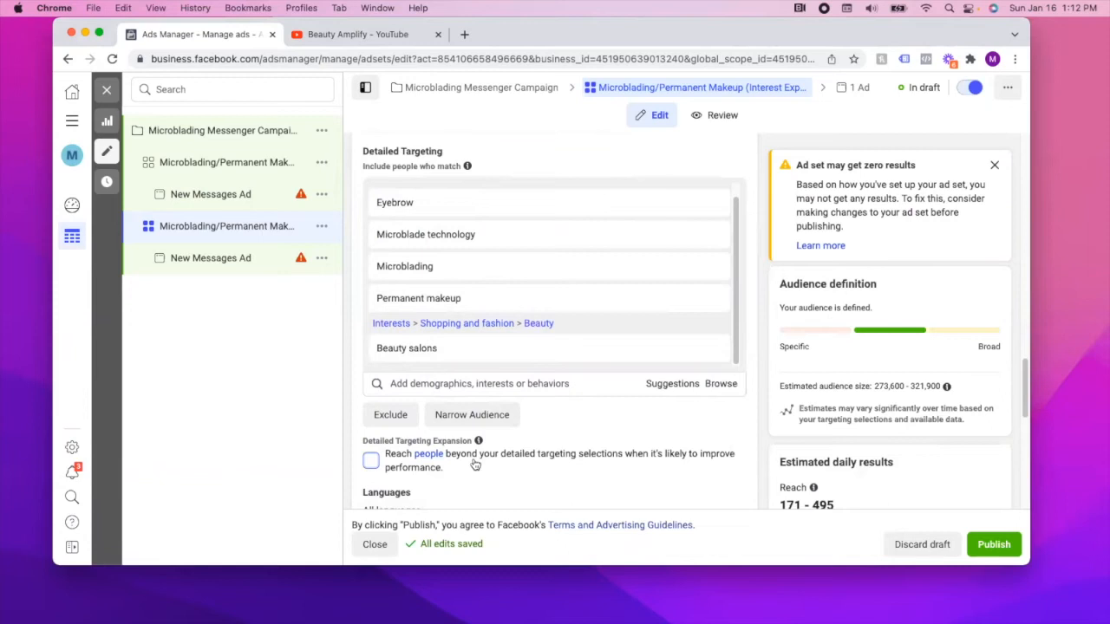
Rename the duplicated ad set "Microblading/Permanent Makeup (Interest Expansion OFF)".
scroll(425, 446, "up", 15)
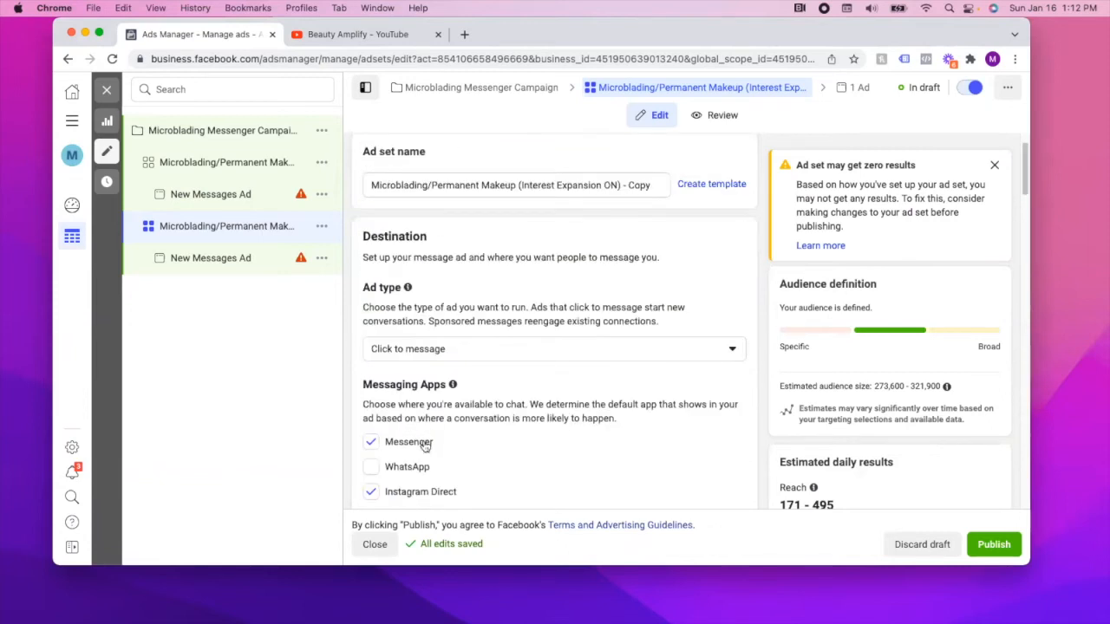
double_click(638, 191)
key("BackSpace")
key("BackSpace")
key("BackSpace")
key("BackSpace")
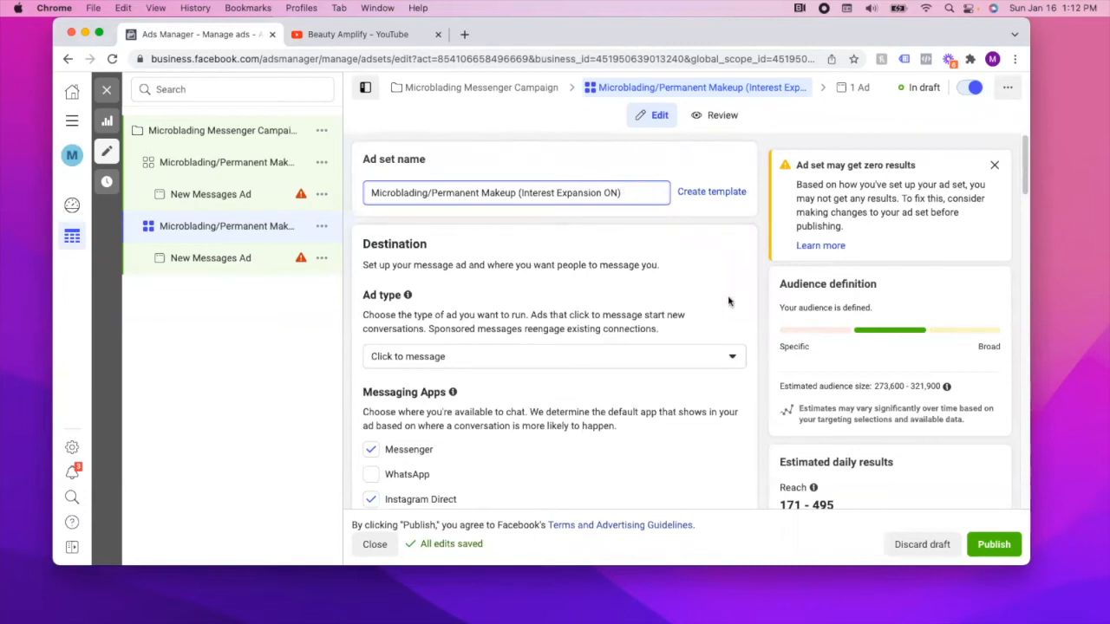
left_click(610, 192)
key("BackSpace")
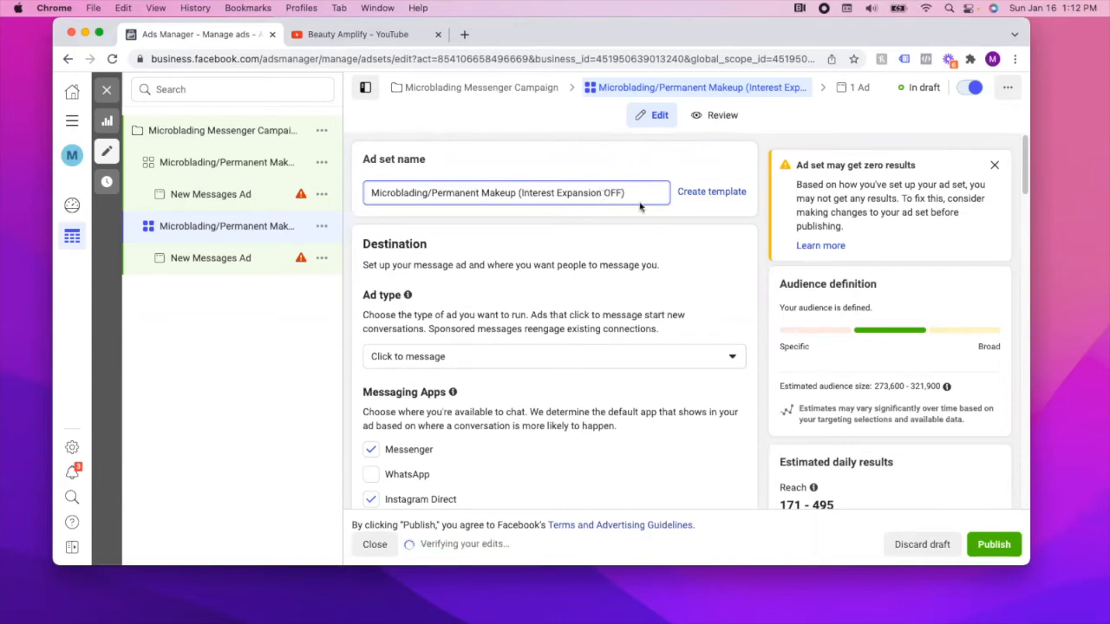
Return to the ad set list and duplicate the "Interest Expansion OFF" ad set once within the original campaign.
left_click(109, 95)
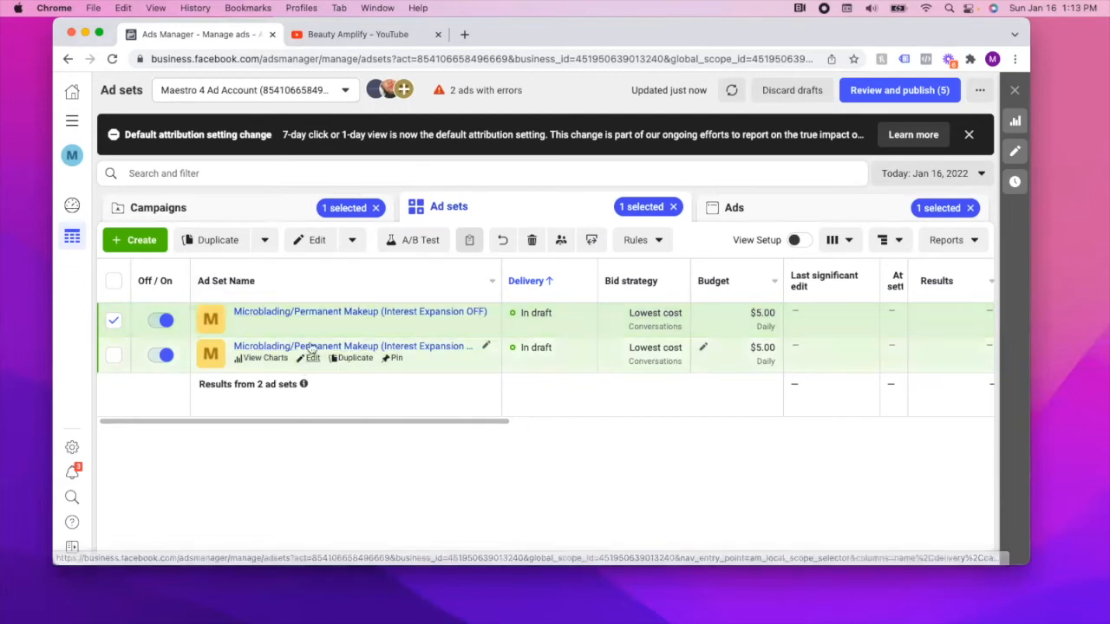
left_click(127, 323)
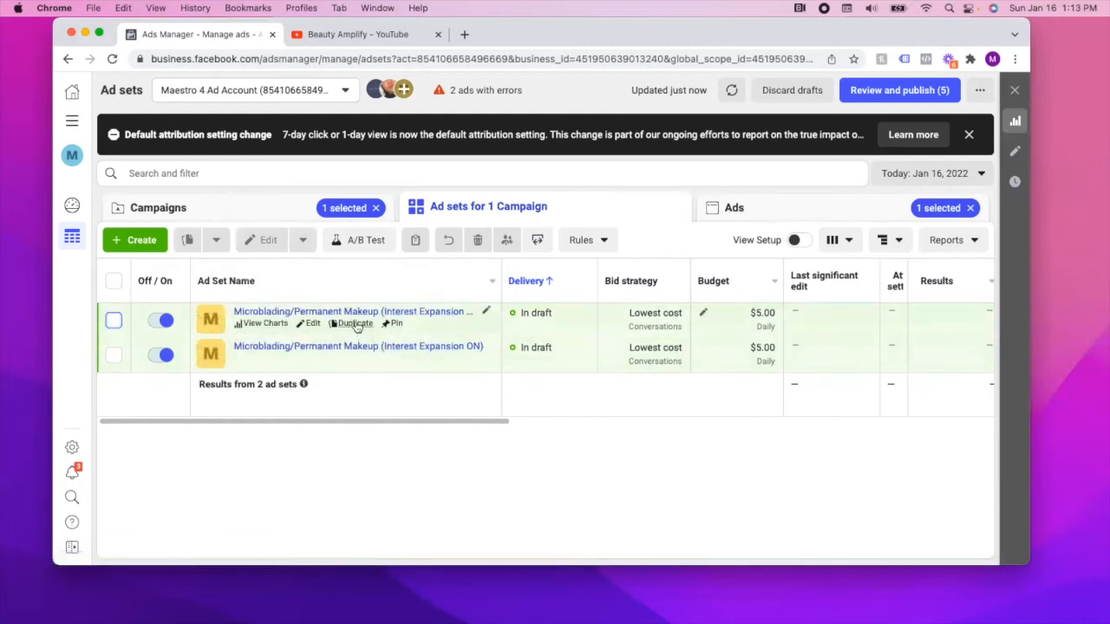
left_click(355, 324)
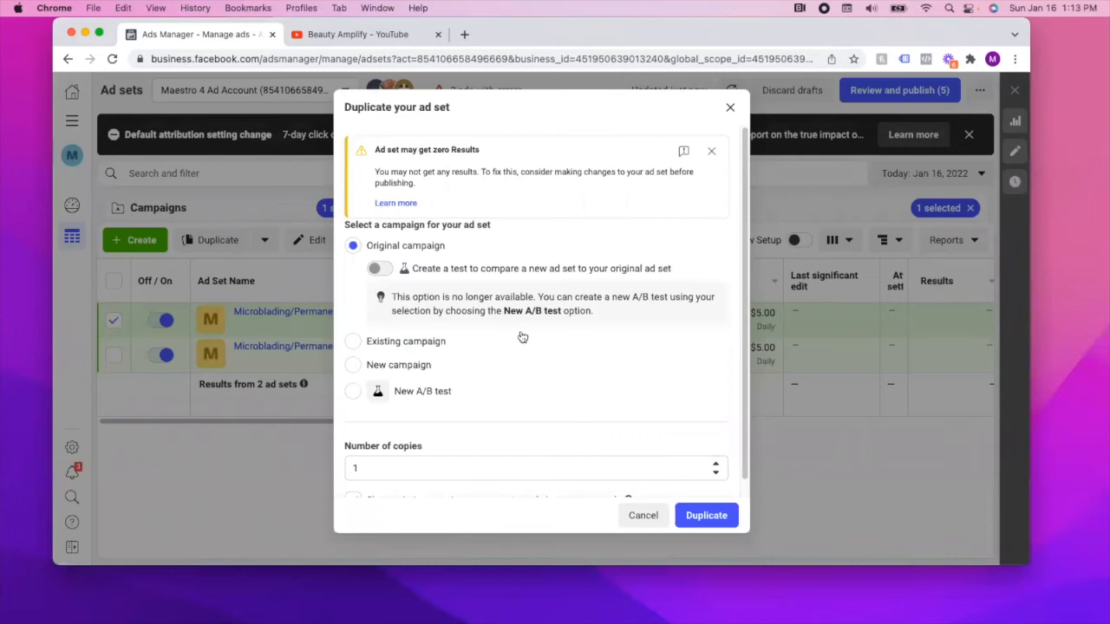
left_click(710, 516)
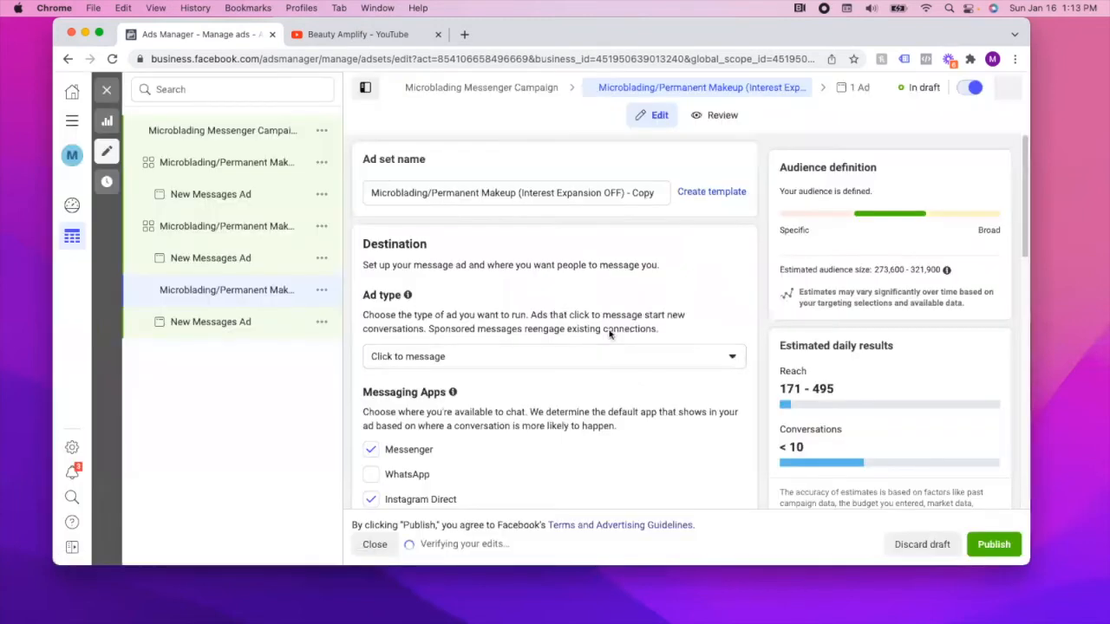
Remove all additional and beauty interests from the new copy's detailed targeting.
scroll(575, 347, "down", 5)
scroll(574, 347, "down", 6)
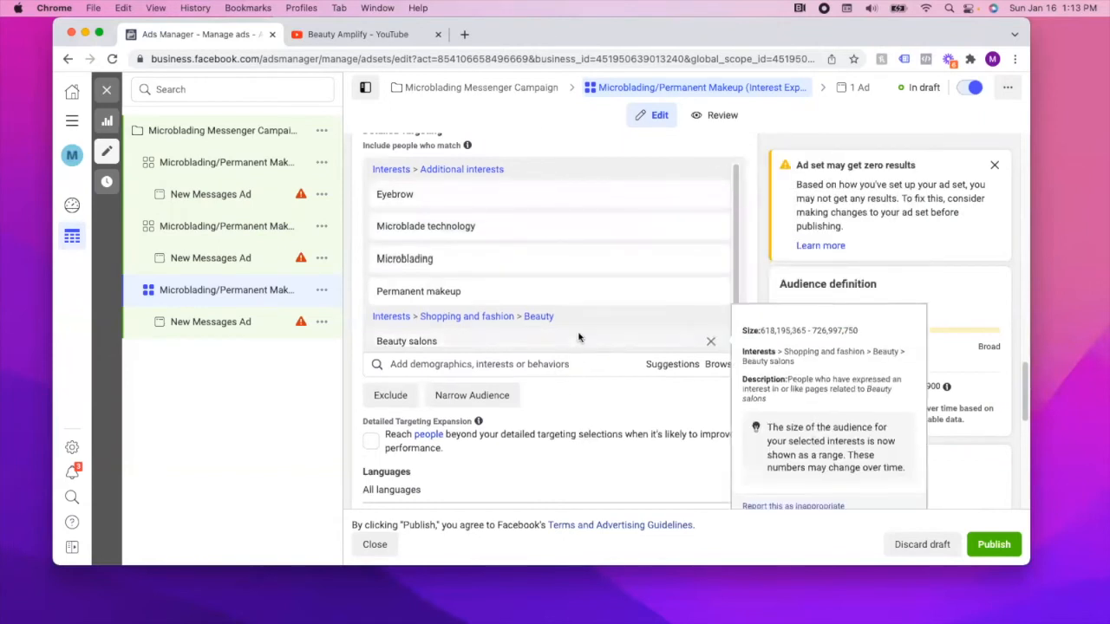
scroll(580, 347, "up", 1)
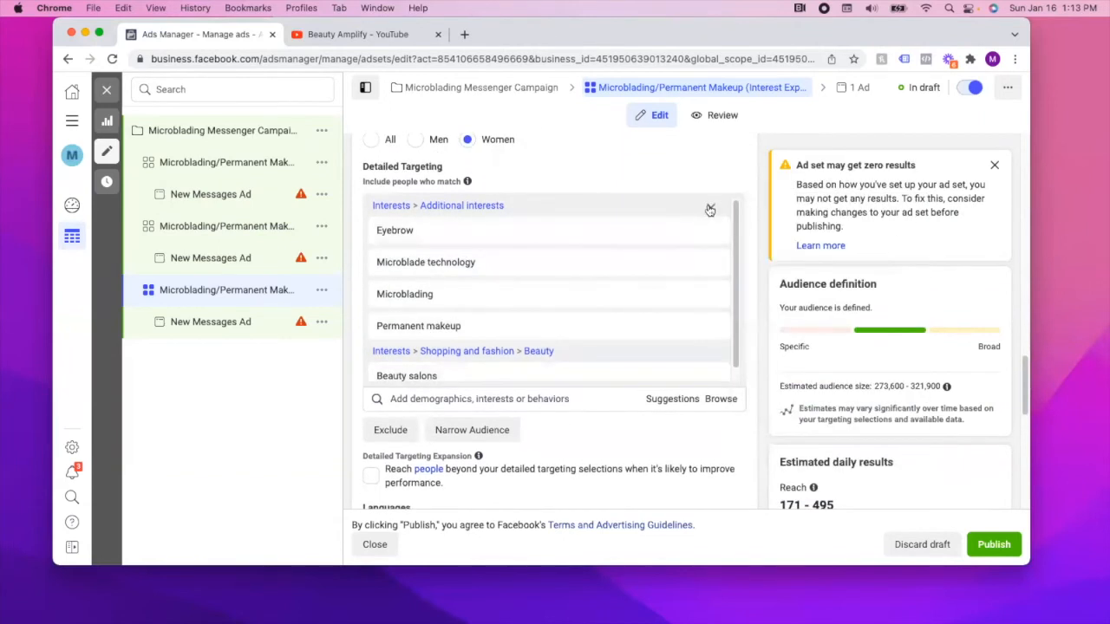
left_click(711, 205)
left_click(723, 209)
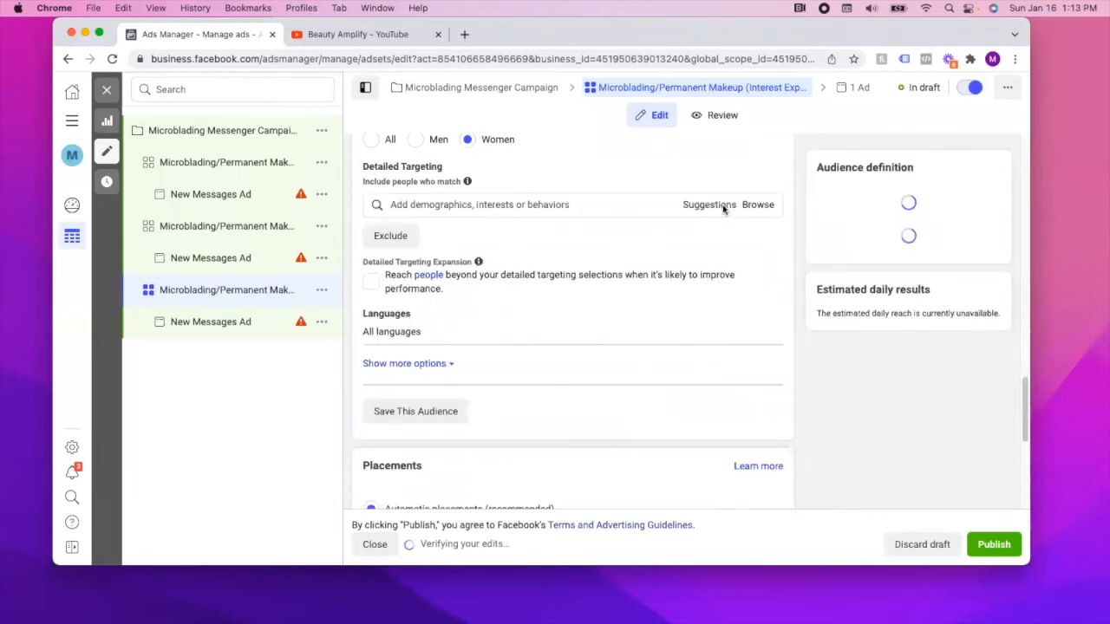
Review the new ad set's location, age, gender, empty detailed targeting, placements and estimated audience size.
scroll(547, 354, "up", 5)
scroll(451, 373, "down", 1)
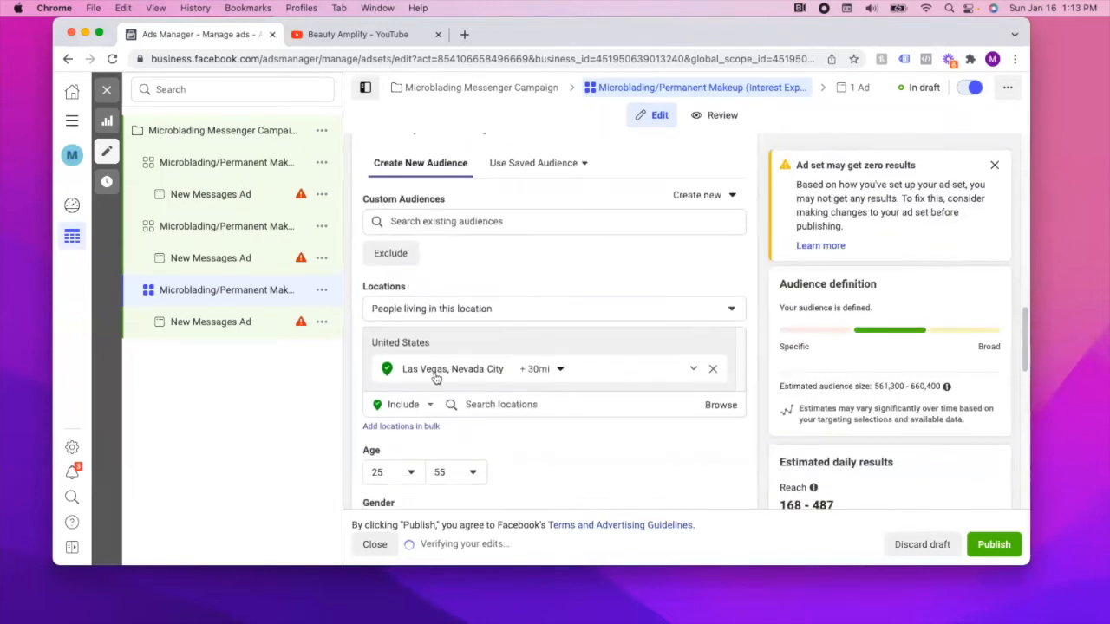
scroll(512, 356, "down", 1)
scroll(563, 347, "down", 1)
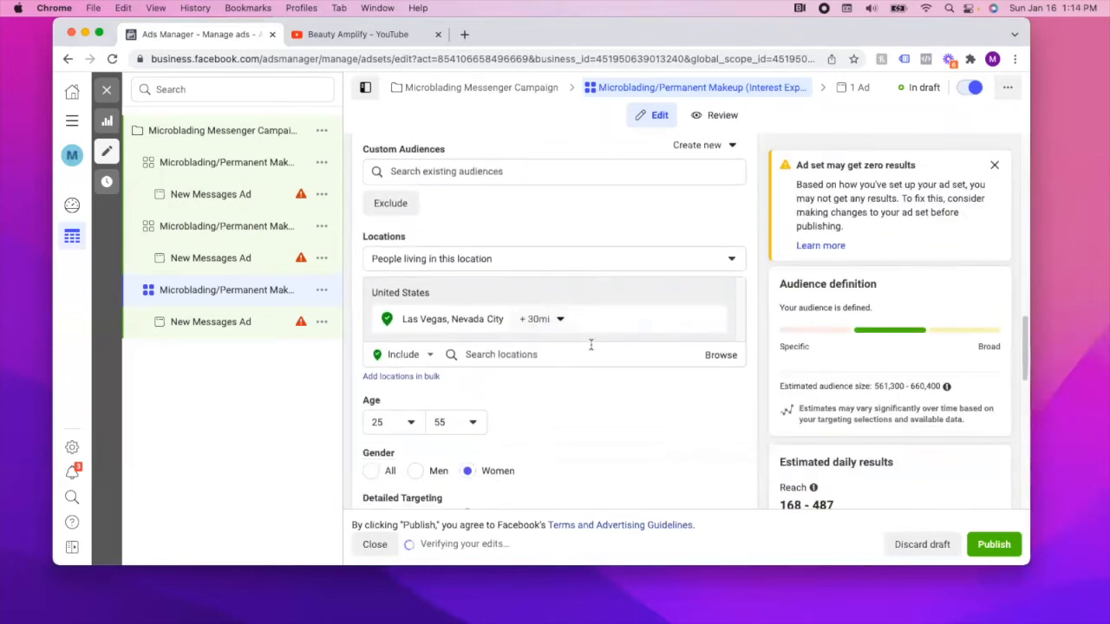
scroll(551, 415, "down", 1)
scroll(555, 410, "down", 10)
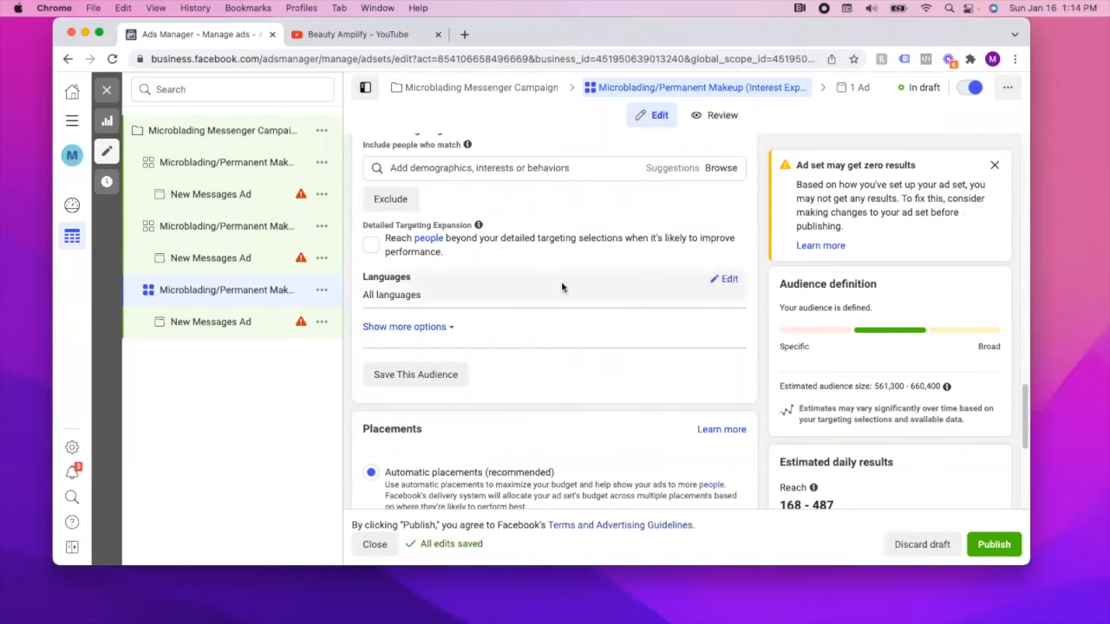
scroll(531, 351, "up", 15)
scroll(532, 352, "down", 10)
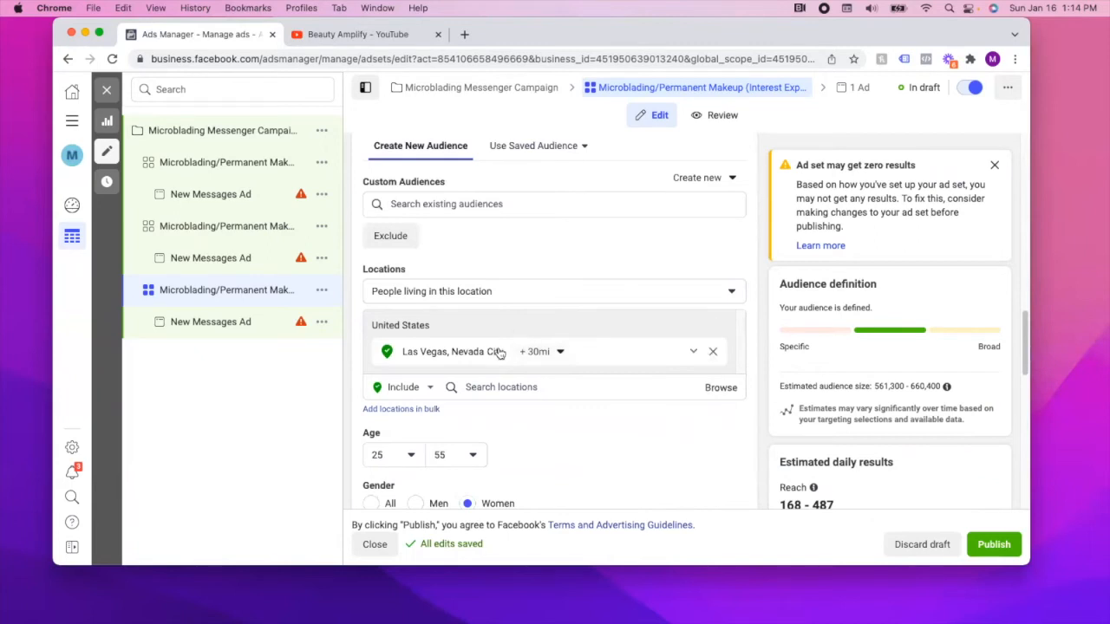
scroll(526, 321, "down", 3)
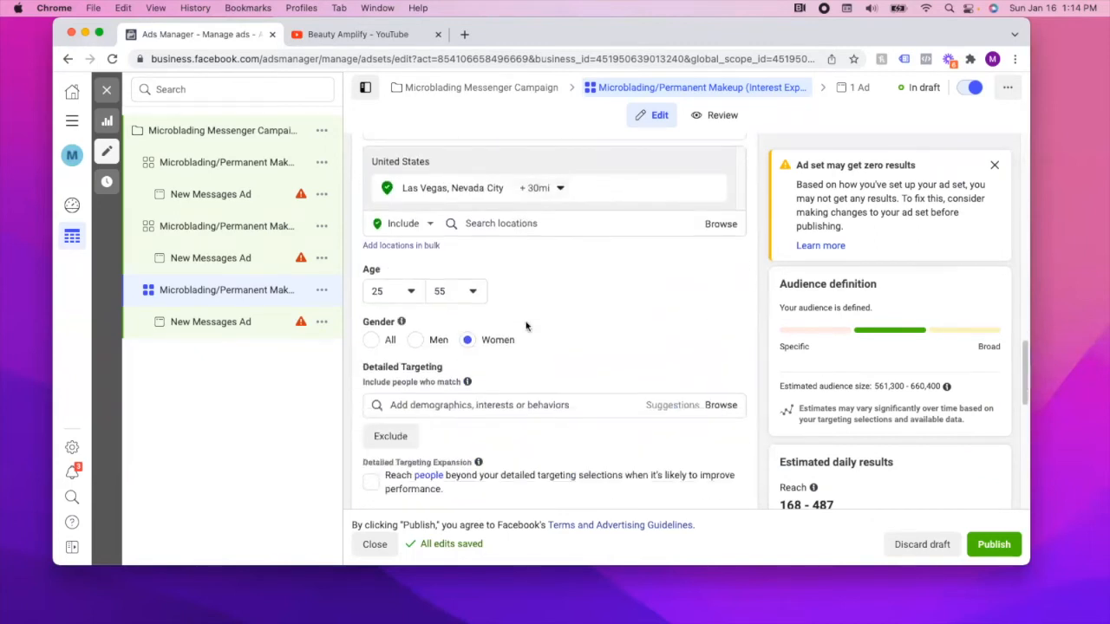
scroll(526, 326, "down", 6)
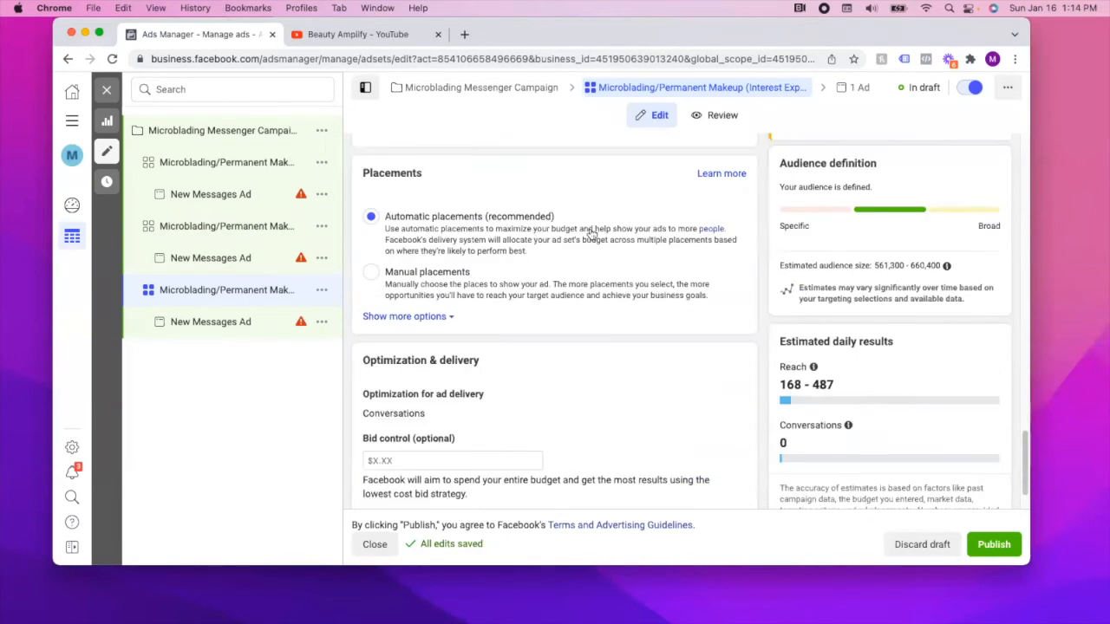
scroll(592, 234, "down", 1)
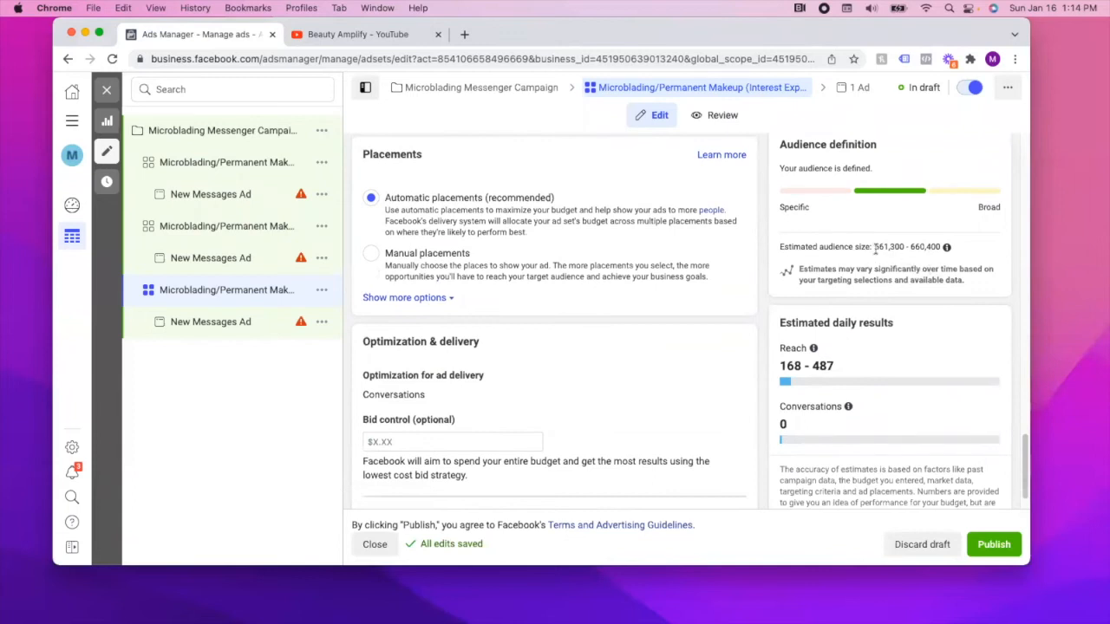
left_click_drag(873, 246, 903, 248)
Rename the ad set without interests "BROAD AUDIENCE (NO TARGETING)".
scroll(625, 312, "up", 10)
triple_click(510, 194)
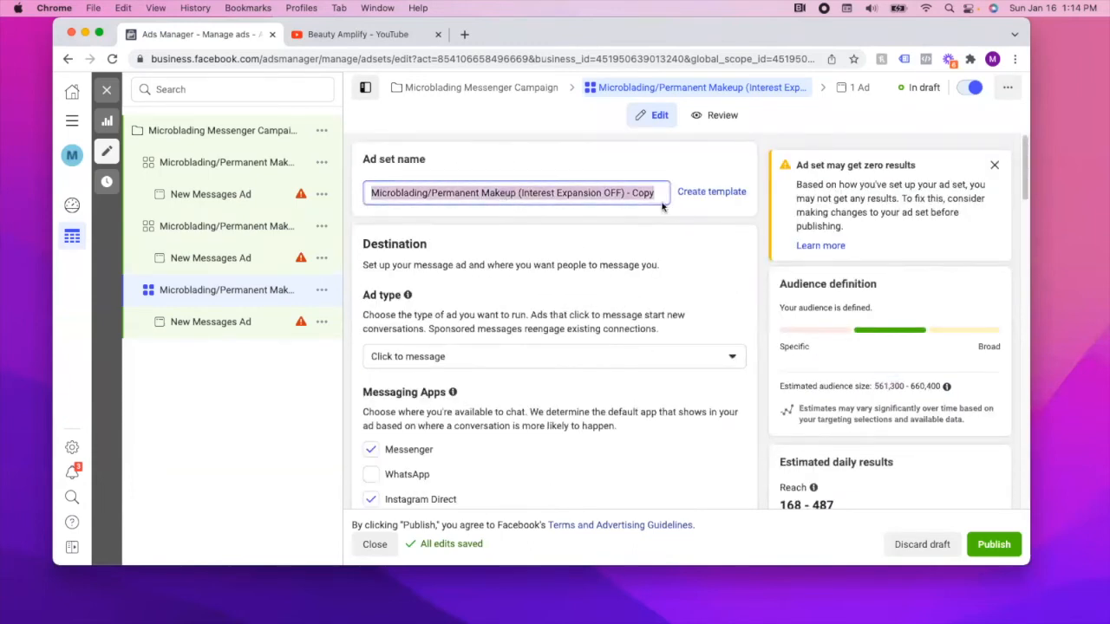
key("BackSpace")
type("BROA")
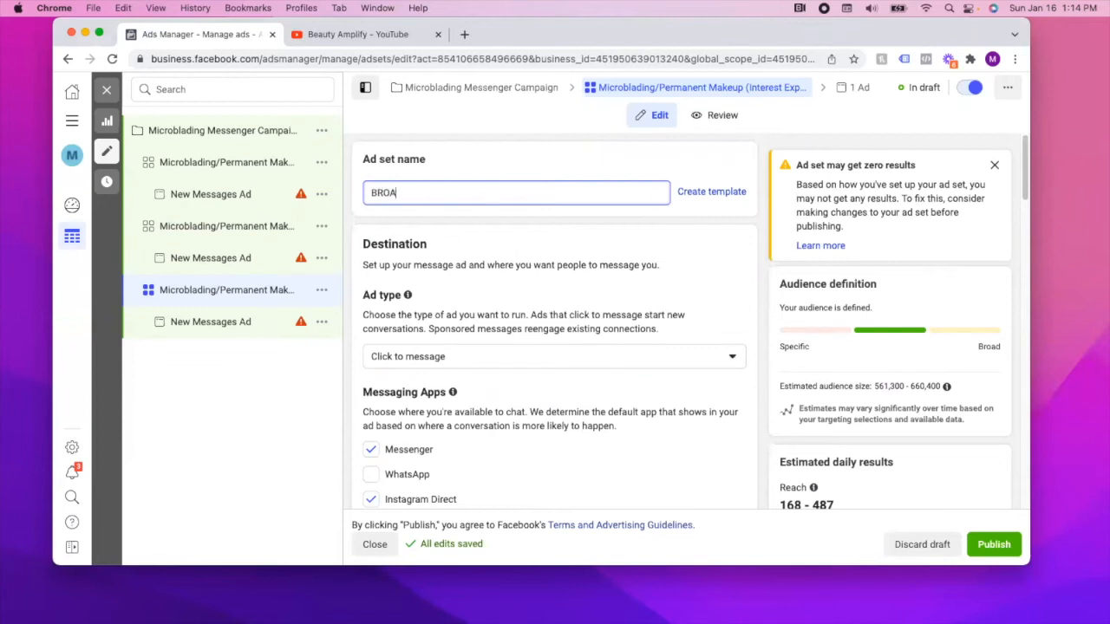
type("D A")
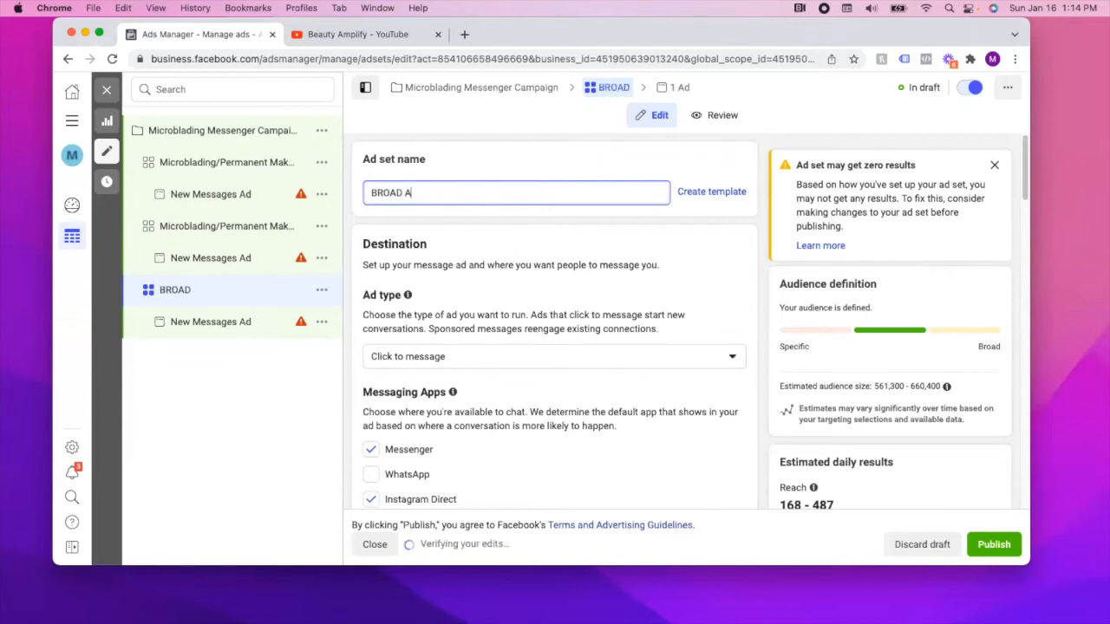
type("UDIENCE (NO TARGETING")
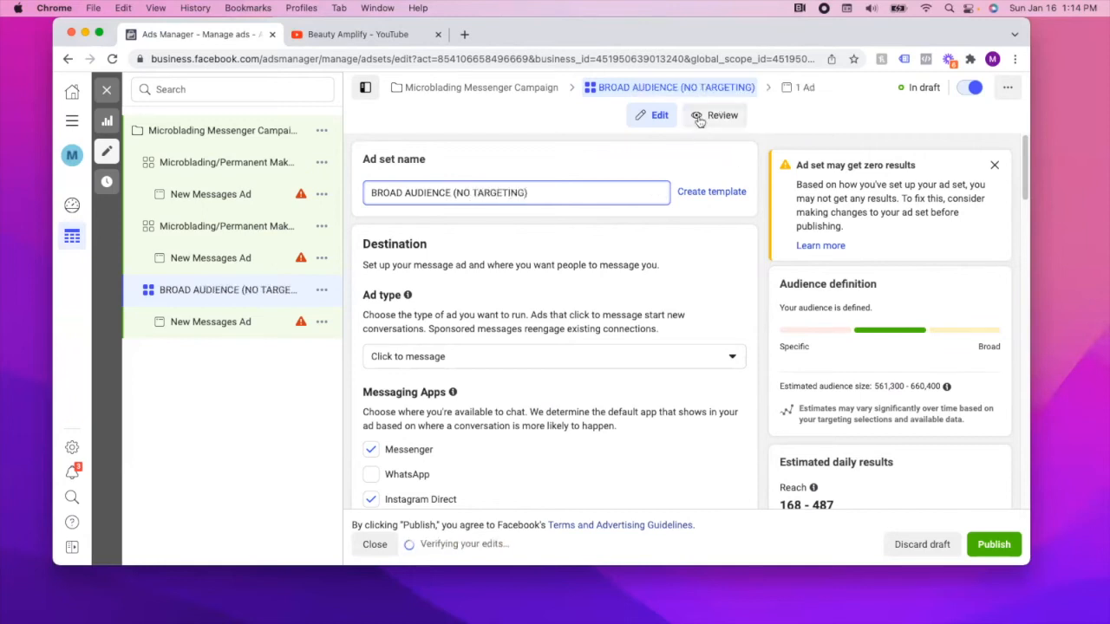
Return to the ad set list and duplicate the "BROAD AUDIENCE (NO TARGETING)" ad set once within the original campaign.
left_click(107, 89)
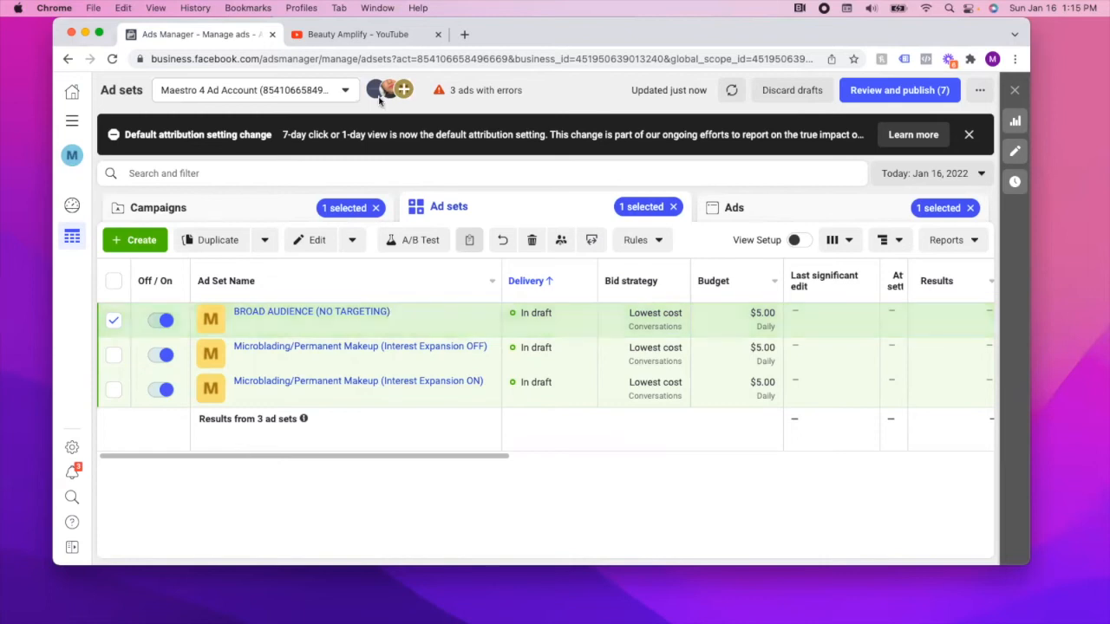
left_click(113, 322)
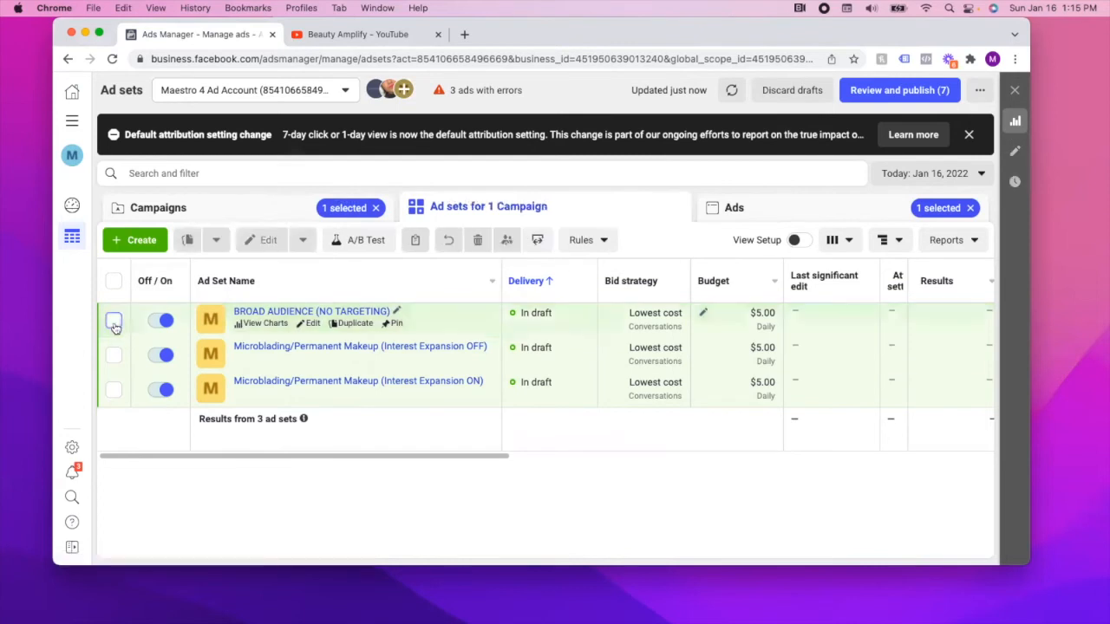
left_click(356, 324)
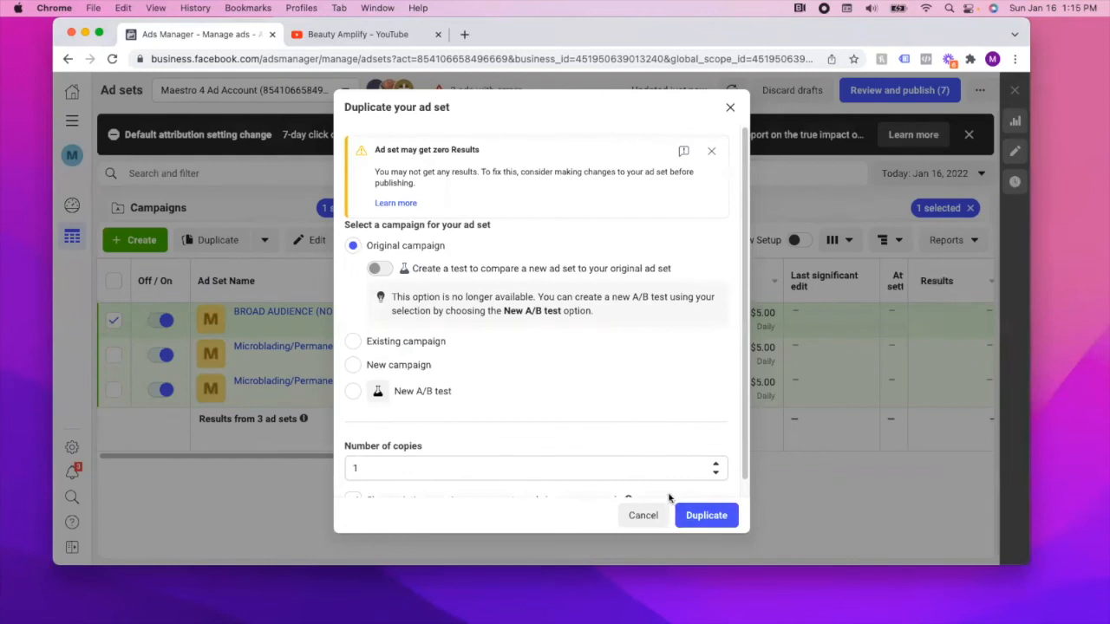
left_click(705, 516)
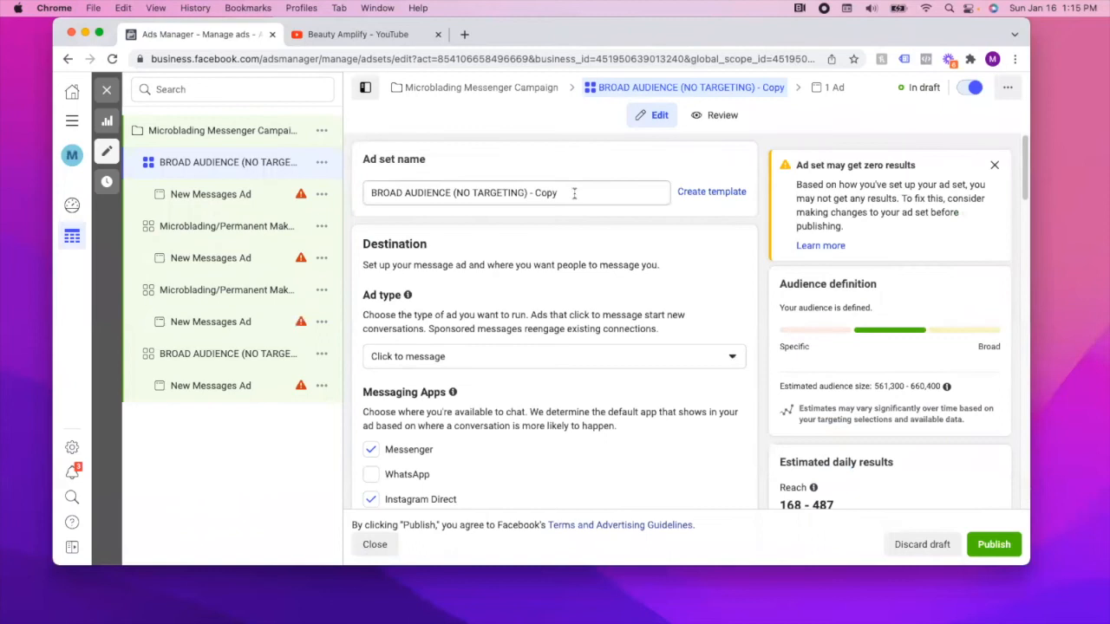
Rename the broad audience copy "EYELASh INTERESTS".
double_click(379, 193)
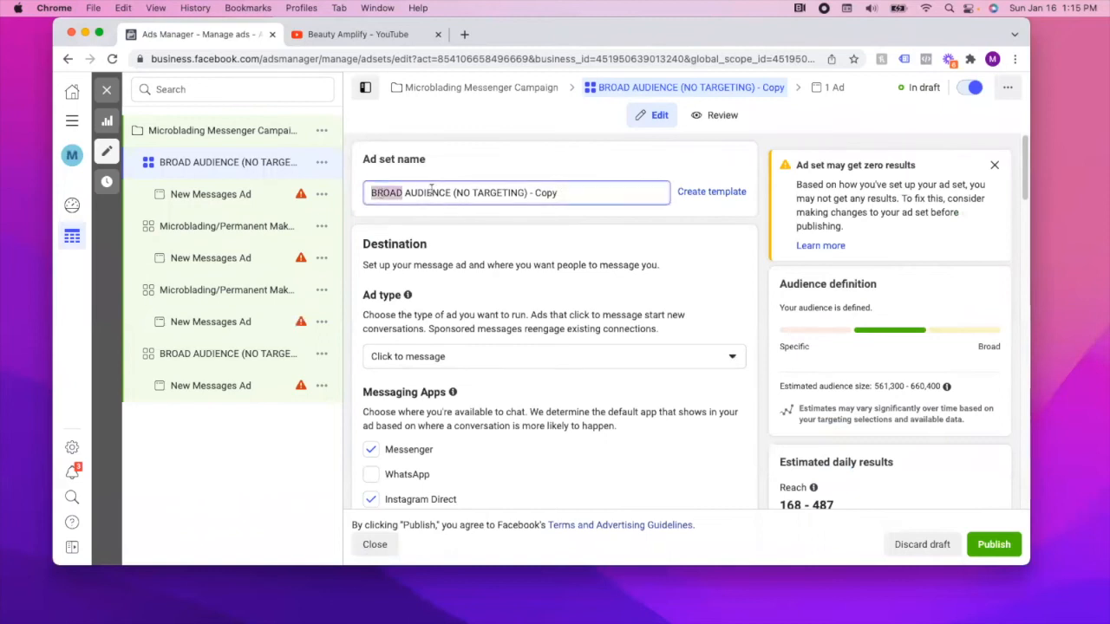
left_click(572, 192)
key("super+a")
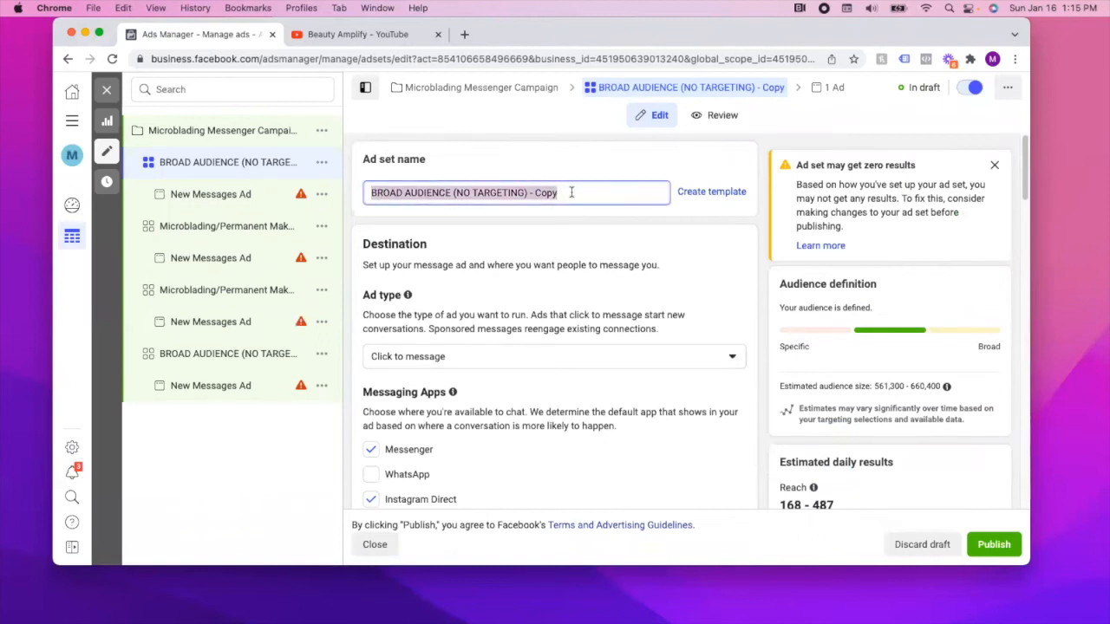
type("EYELAS?H")
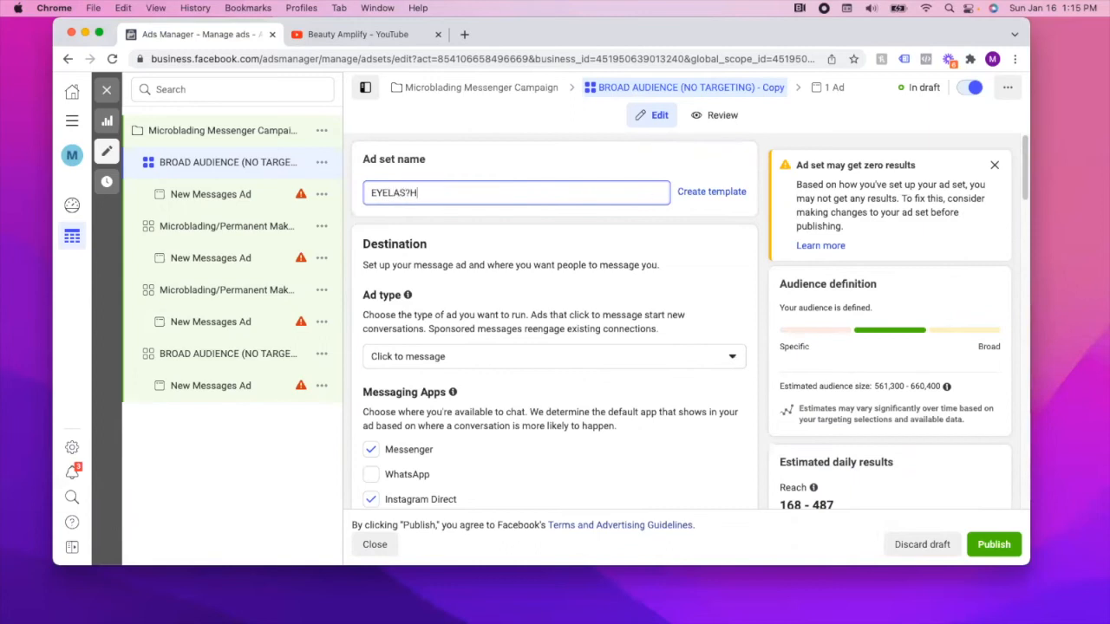
key("BackSpace")
key("BackSpace")
type("h INTERESTS")
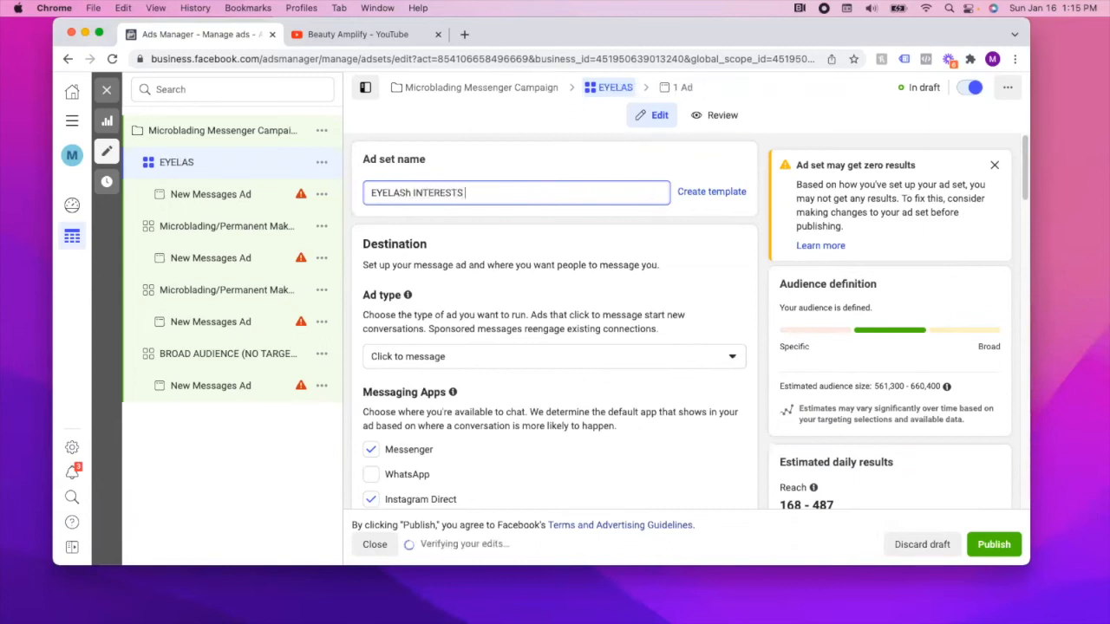
Search the detailed targeting for "eyelash" and add the Eyelash extensions interest to the ad set.
scroll(484, 246, "down", 10)
scroll(484, 247, "down", 8)
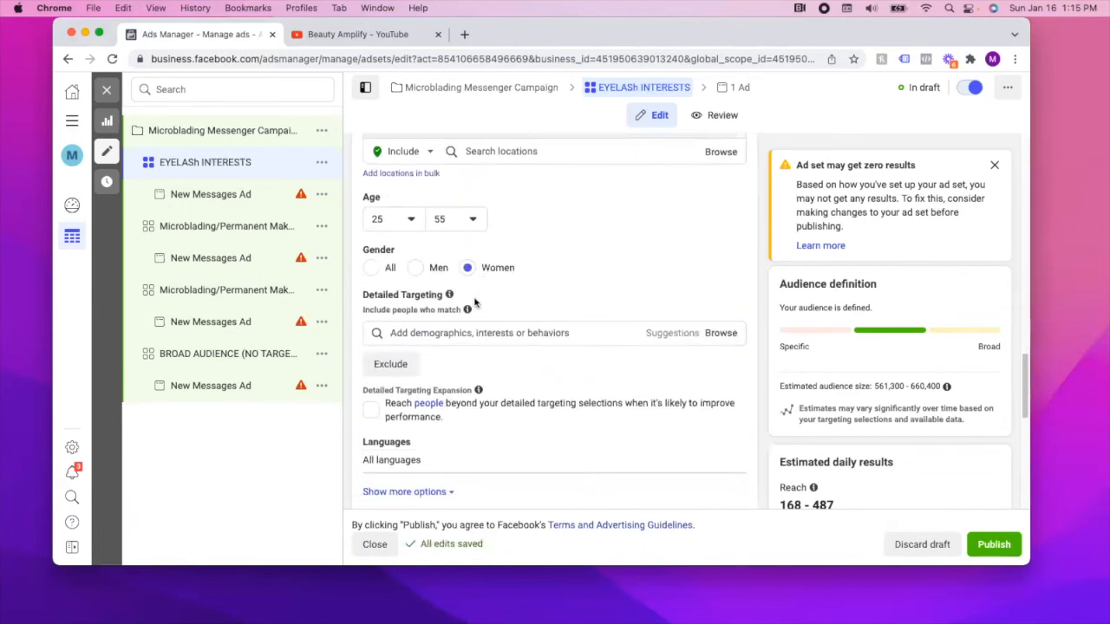
scroll(481, 305, "up", 3)
scroll(489, 314, "down", 2)
scroll(486, 319, "down", 4)
left_click(460, 205)
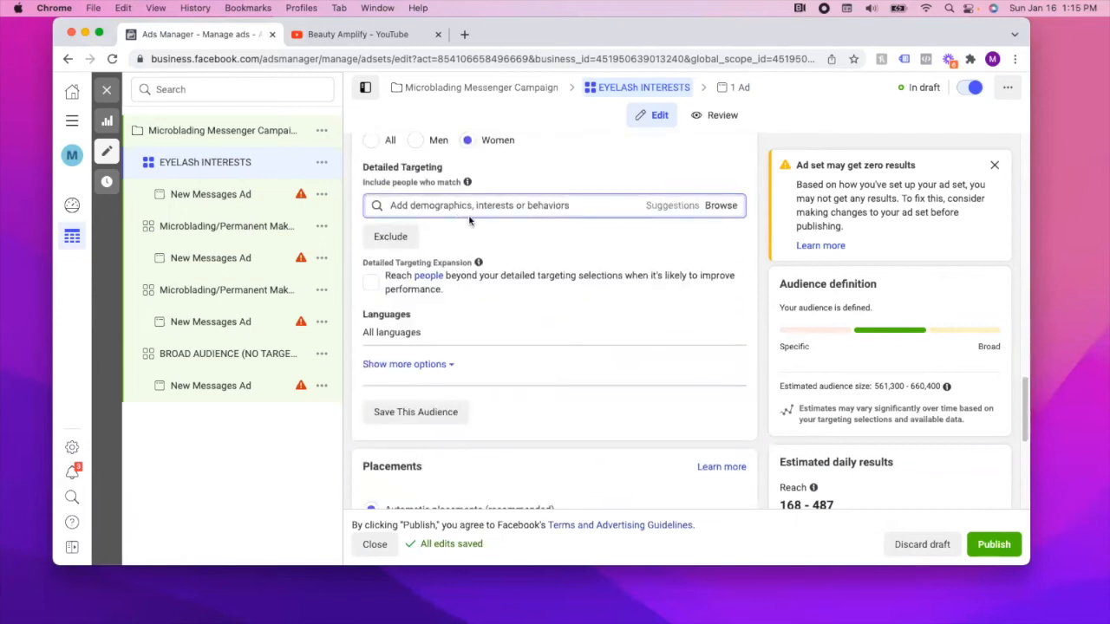
type("e")
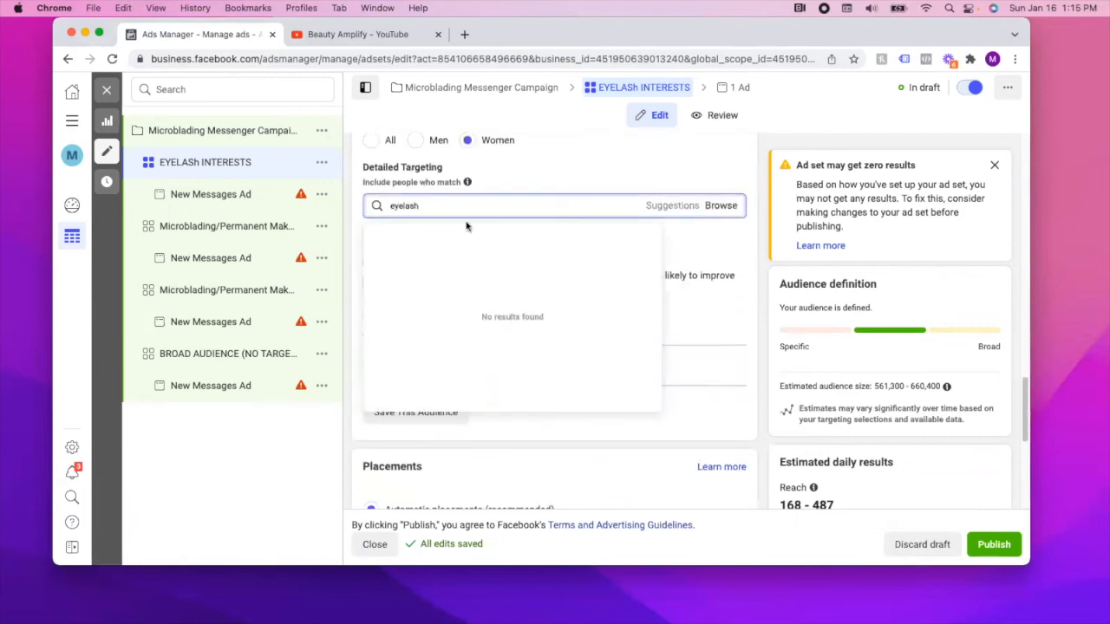
type("yelash")
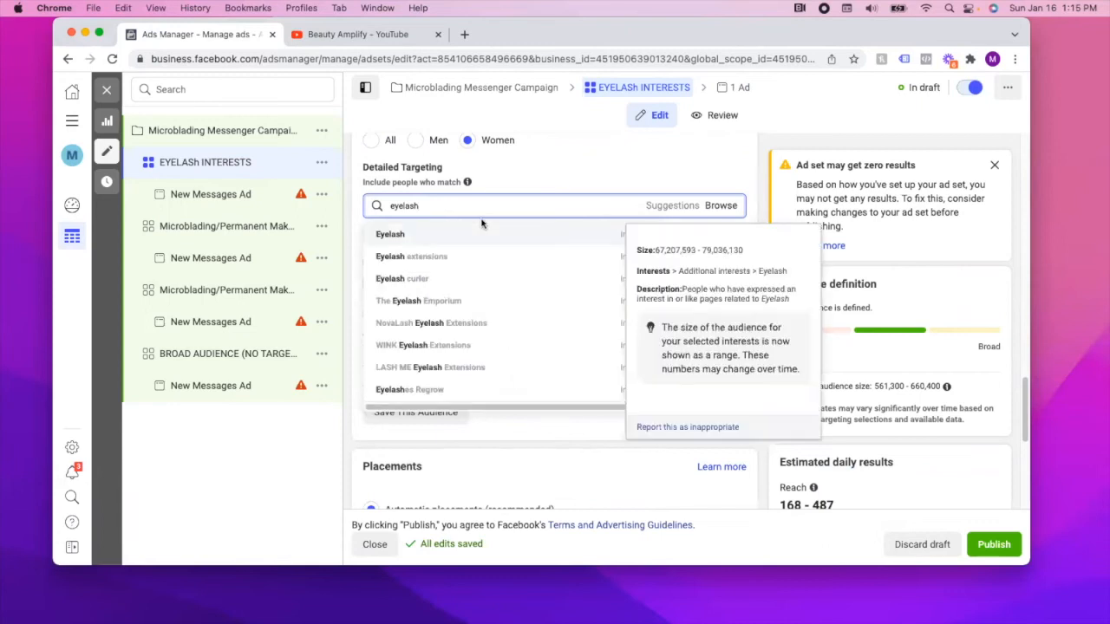
left_click(419, 259)
Add the suggested interests Eyelash and Beauty salons to the ad set's detailed targeting.
left_click(659, 270)
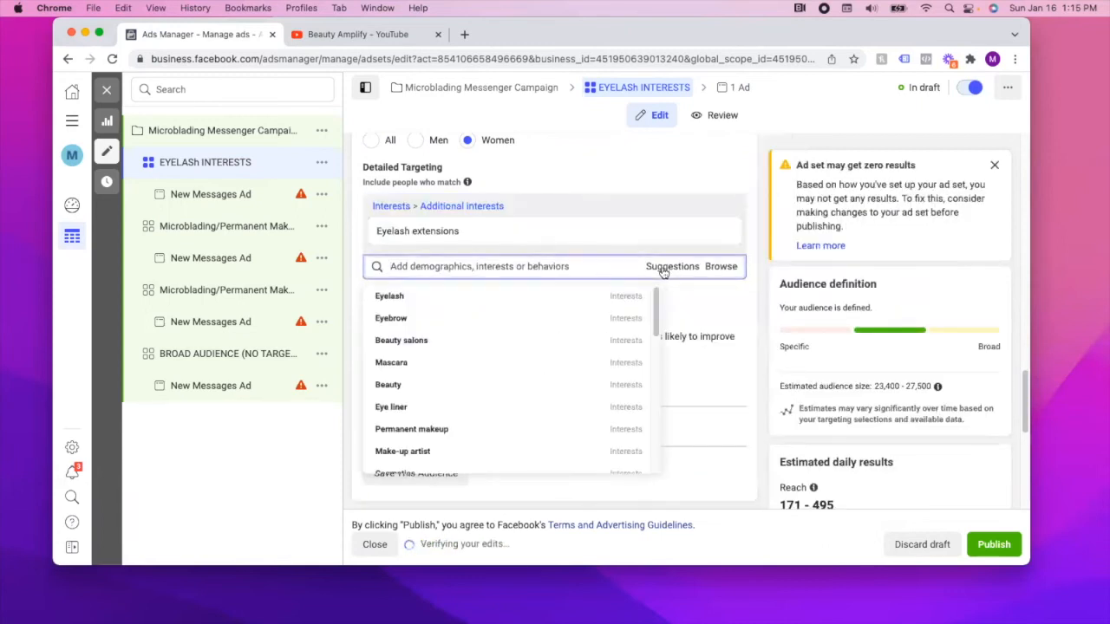
left_click(417, 297)
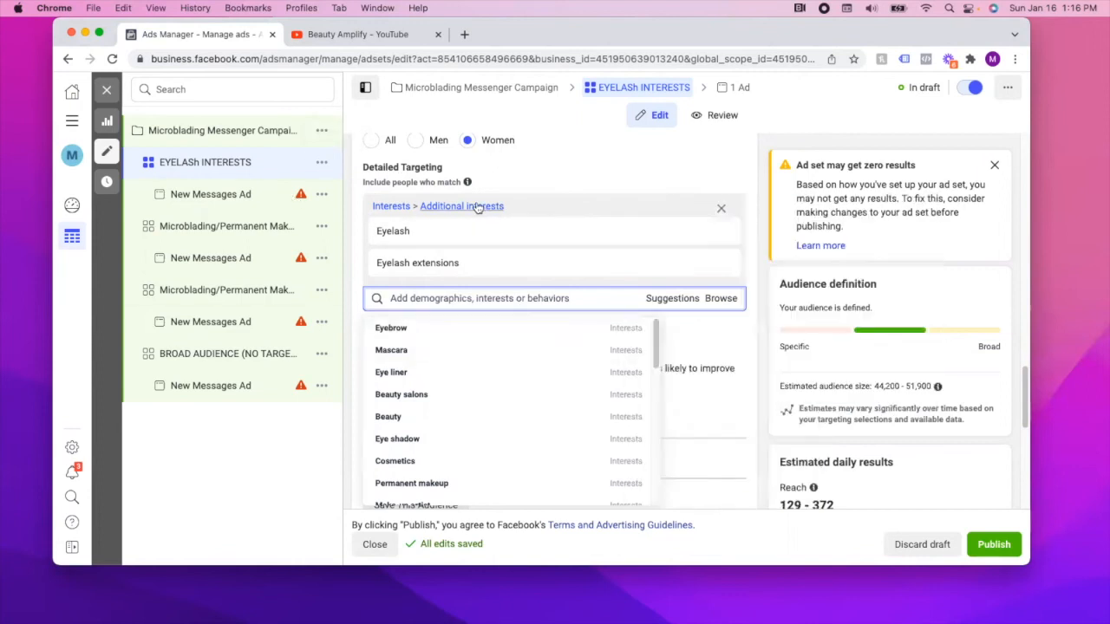
mouse_move(418, 260)
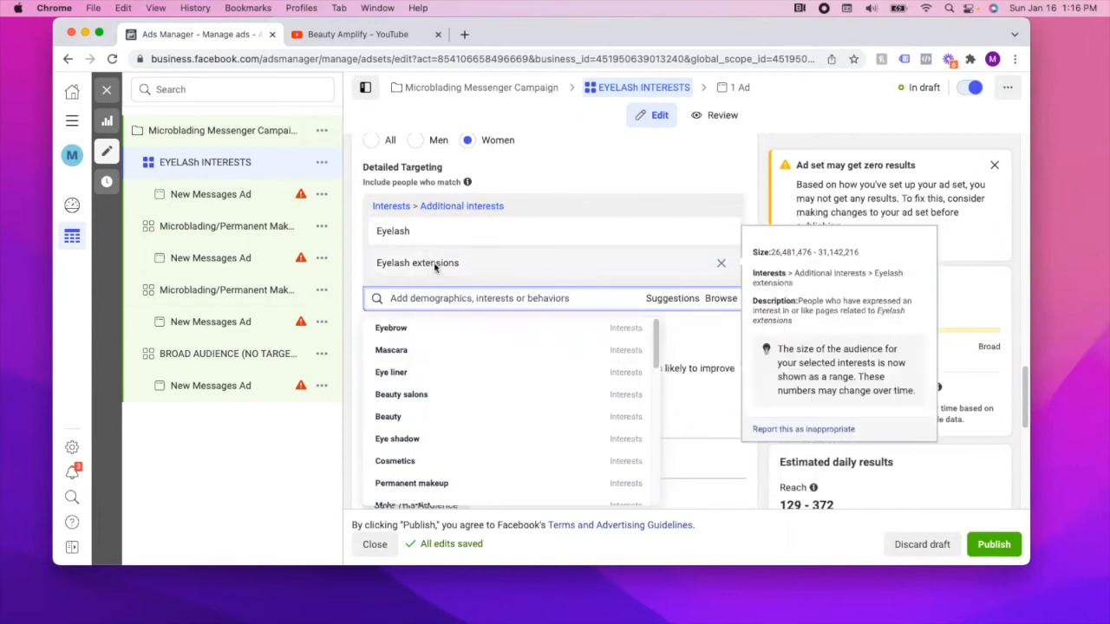
scroll(432, 318, "down", 1)
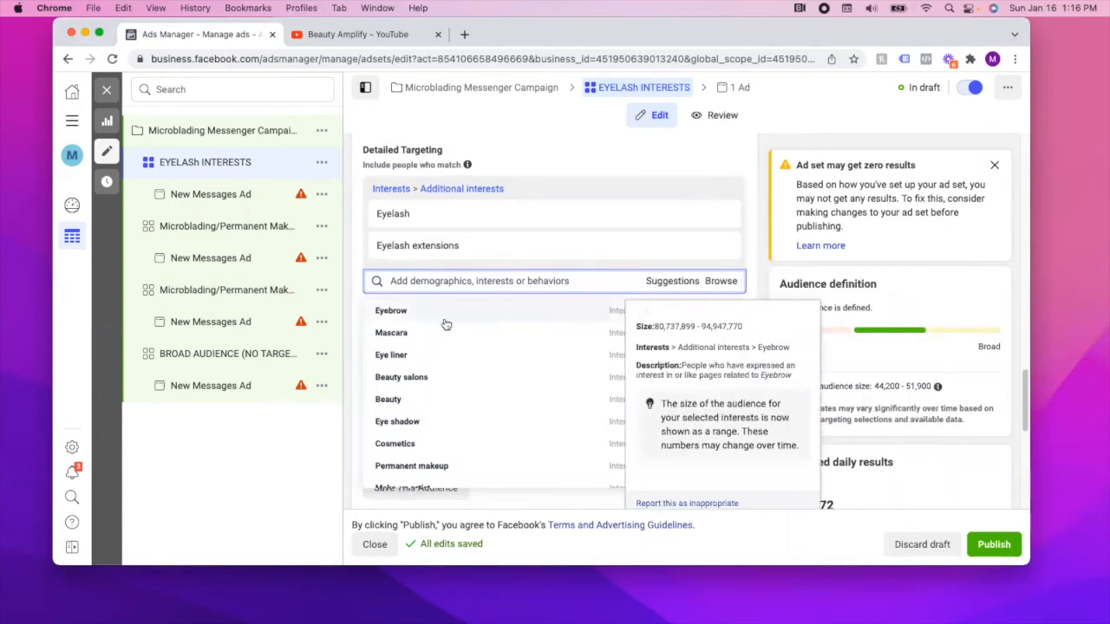
left_click(481, 378)
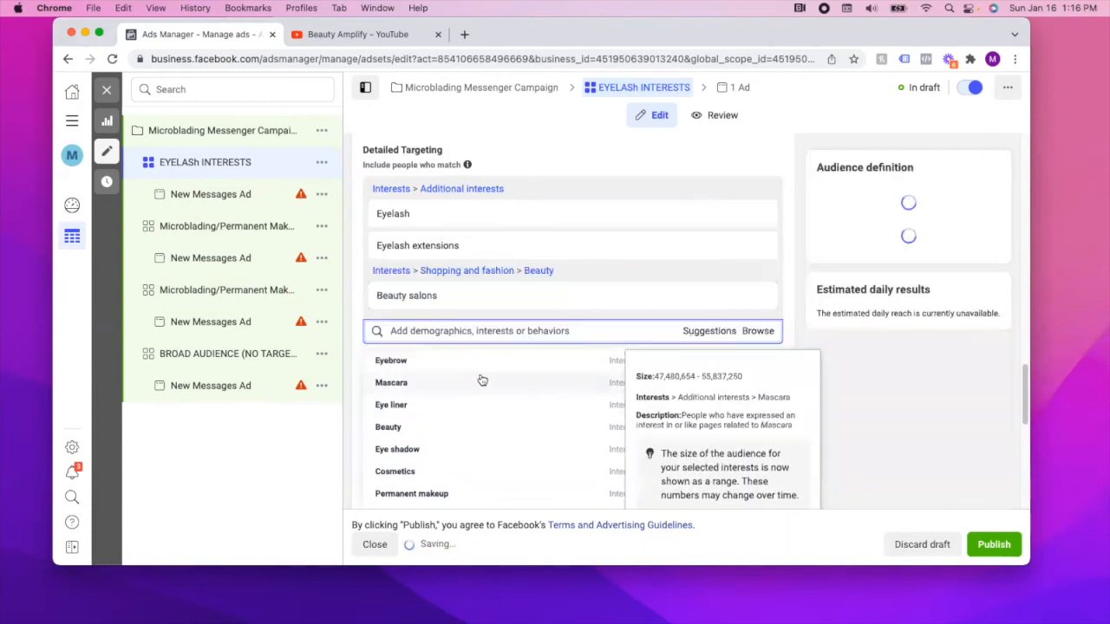
mouse_move(531, 293)
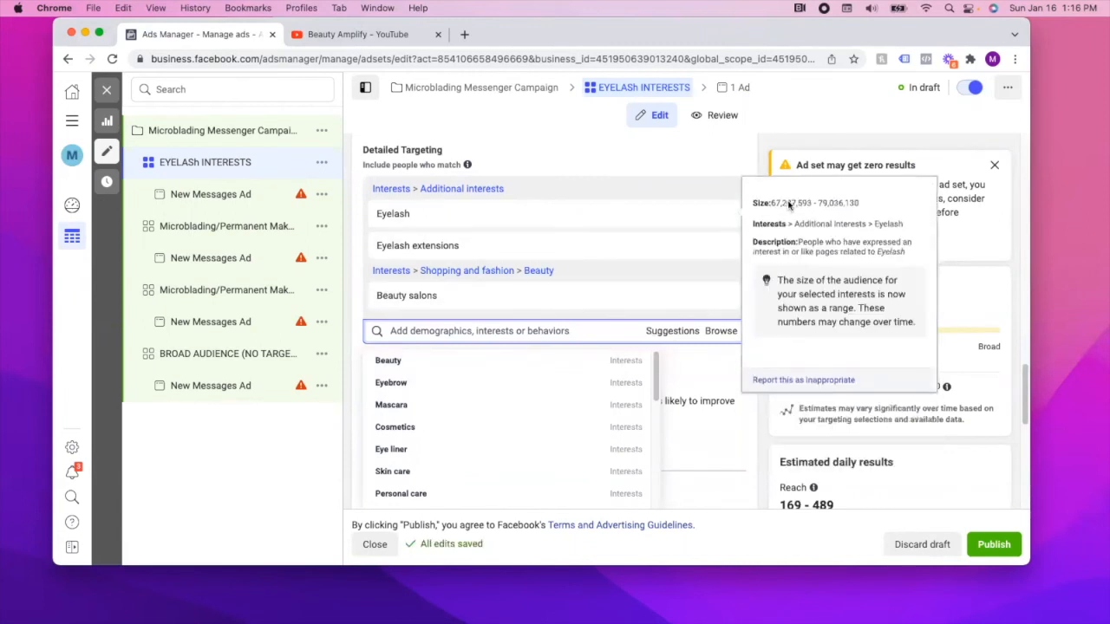
left_click(821, 175)
scroll(687, 301, "down", 1)
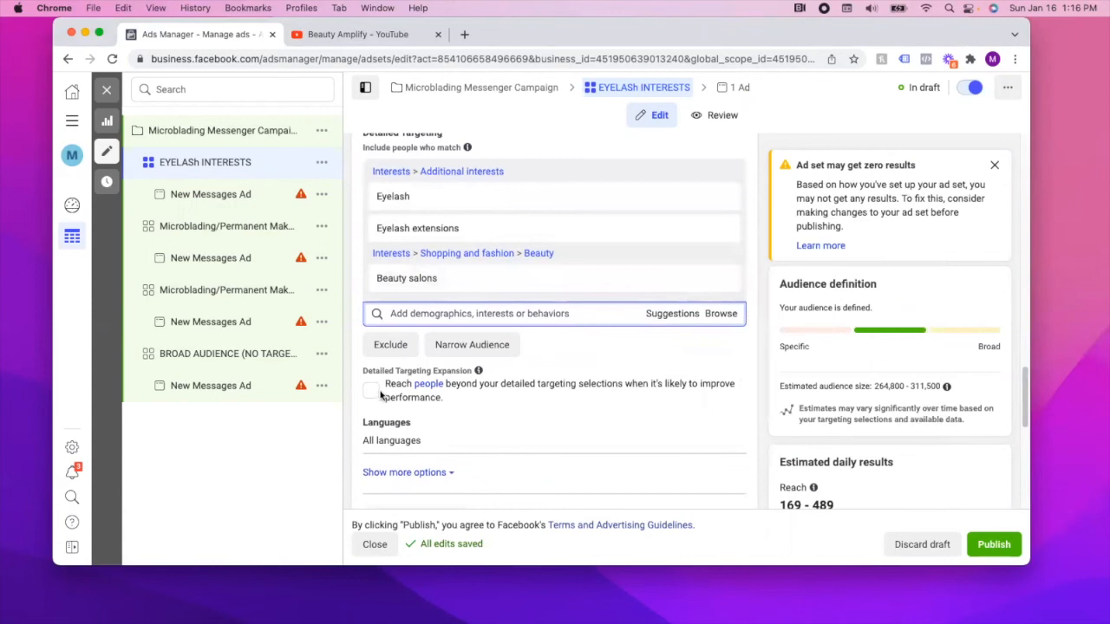
Extend the ad set name to "EYELASh INTERESTS (INTEREST EXPANSION OFF)" and check its detailed targeting expansion option.
scroll(586, 276, "up", 10)
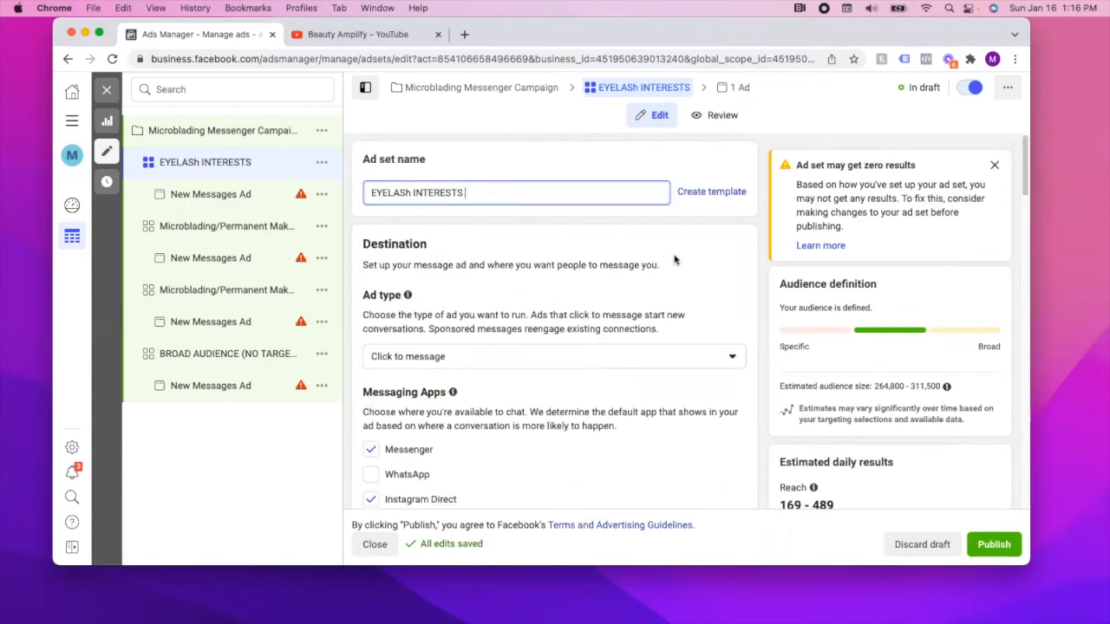
type("(")
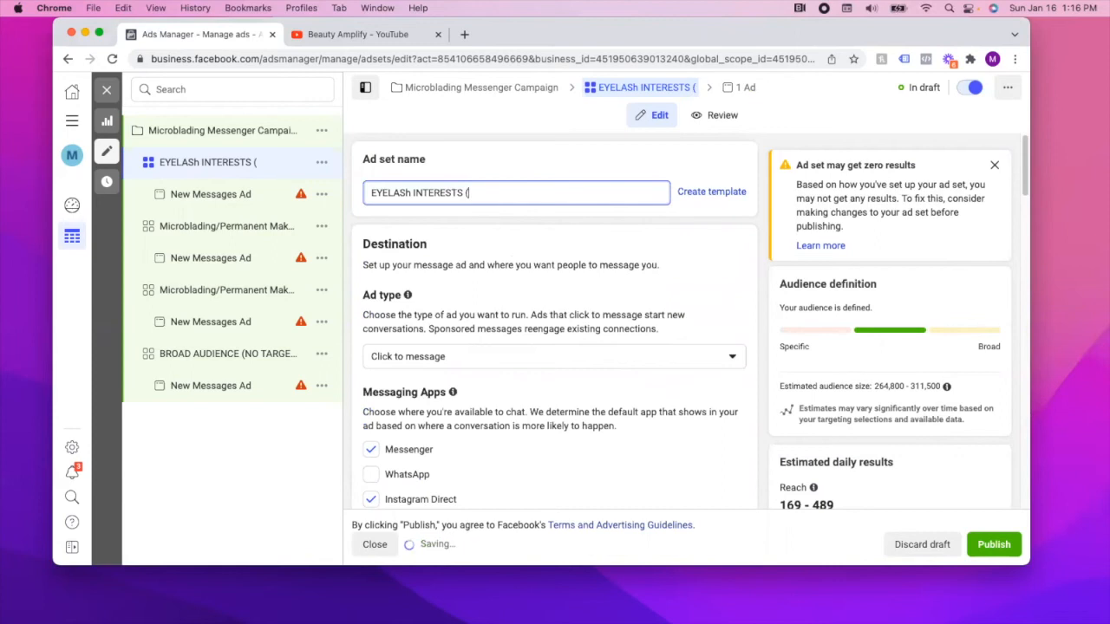
type("INTEREST EXPANSION OFF")
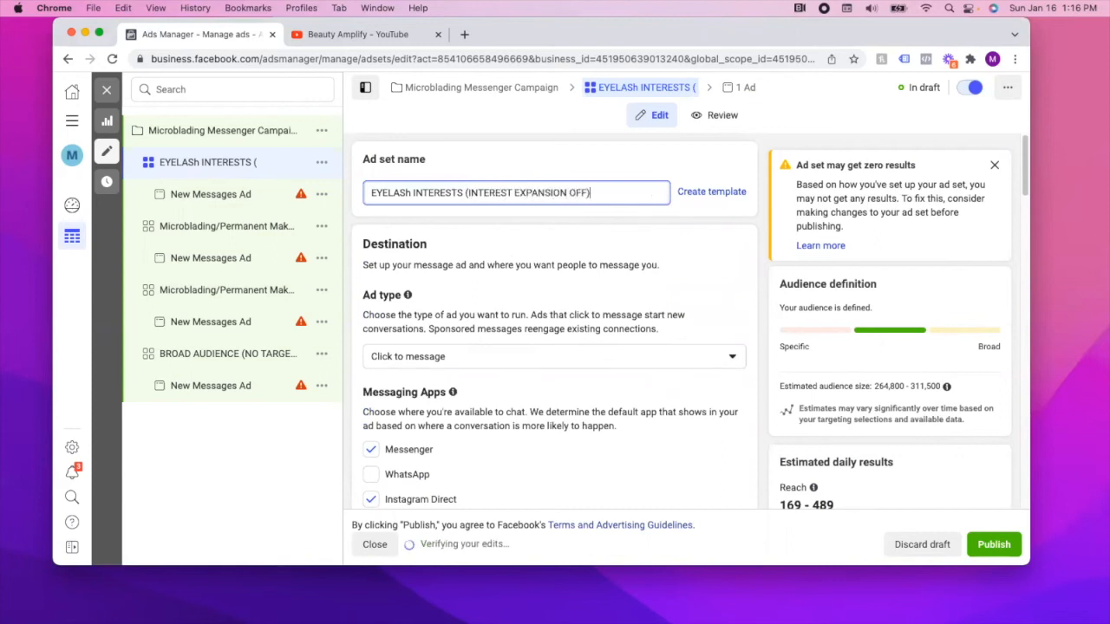
scroll(664, 274, "down", 15)
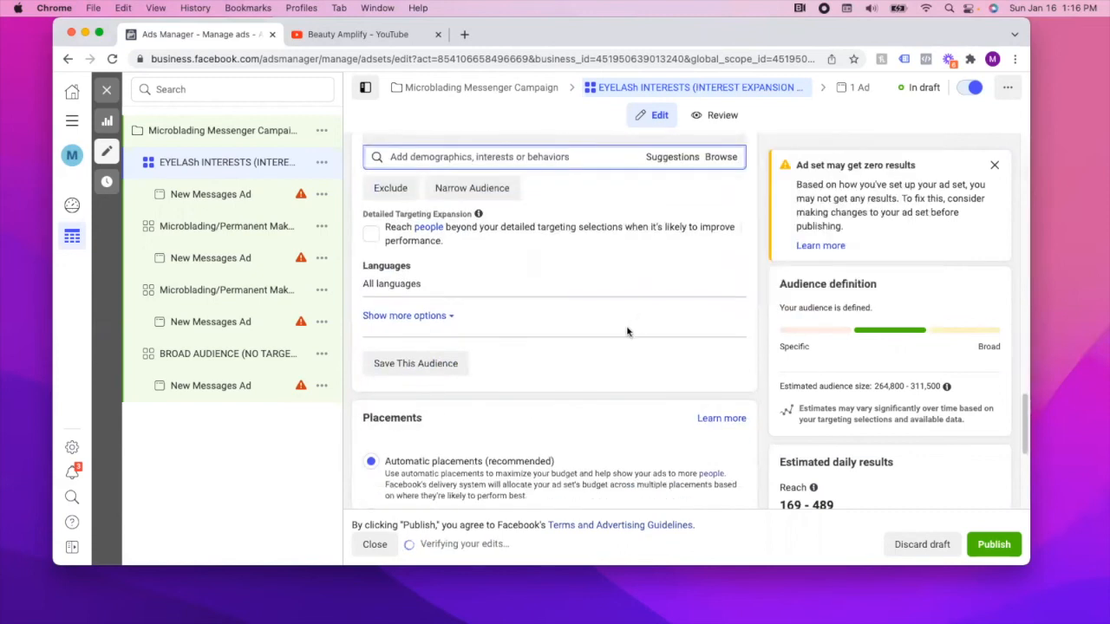
scroll(576, 302, "down", 1)
scroll(573, 305, "up", 2)
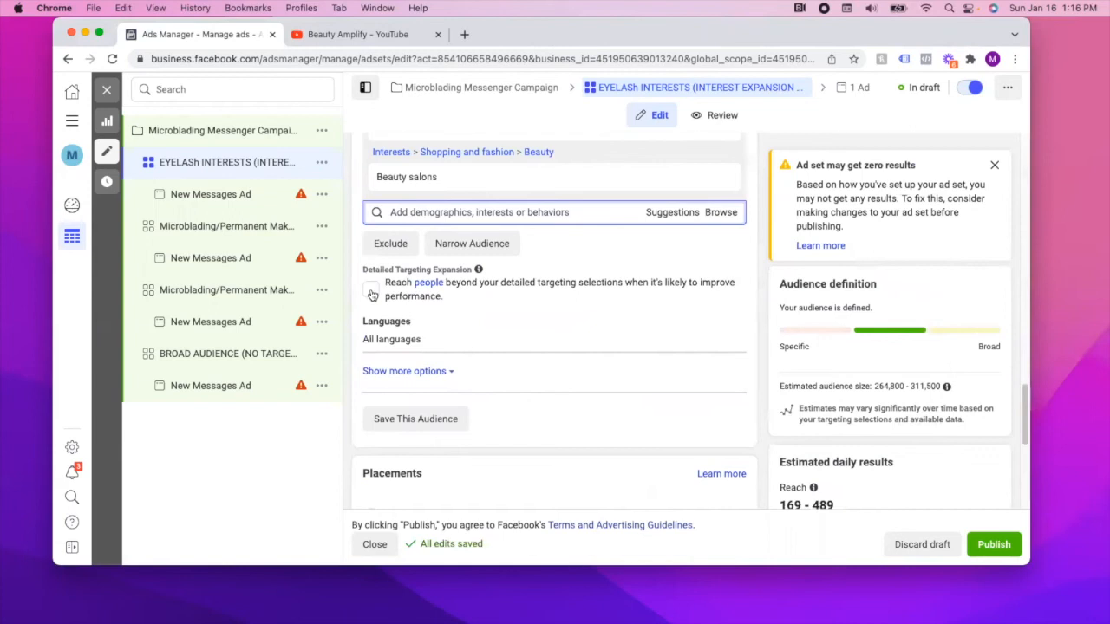
Return to the ad set list and duplicate the eyelash interests ad set once within the original campaign.
left_click(107, 91)
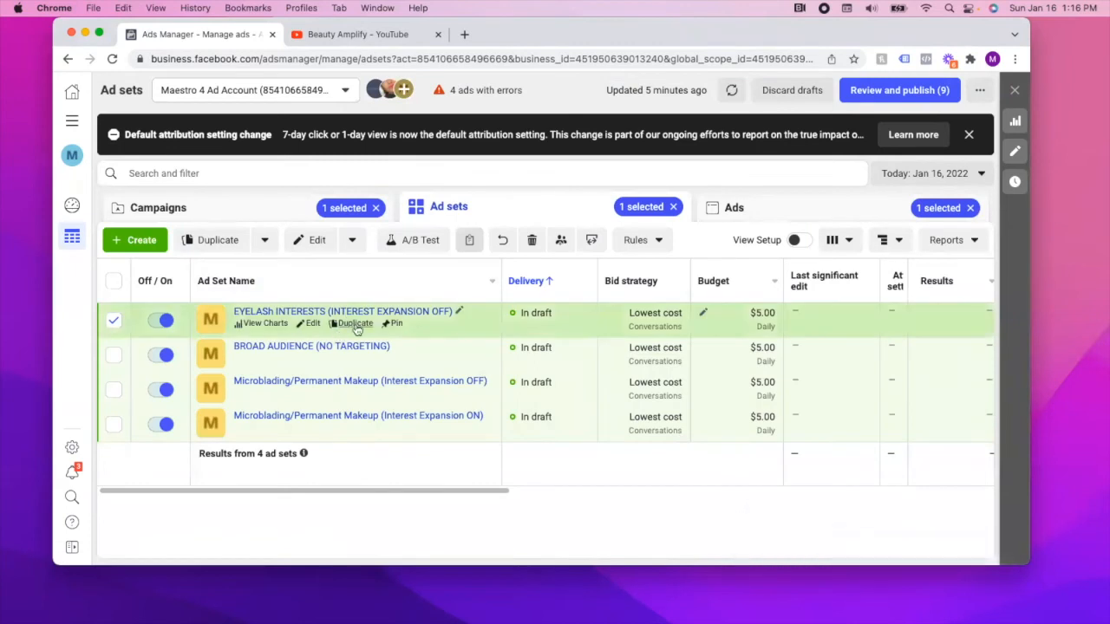
left_click(355, 323)
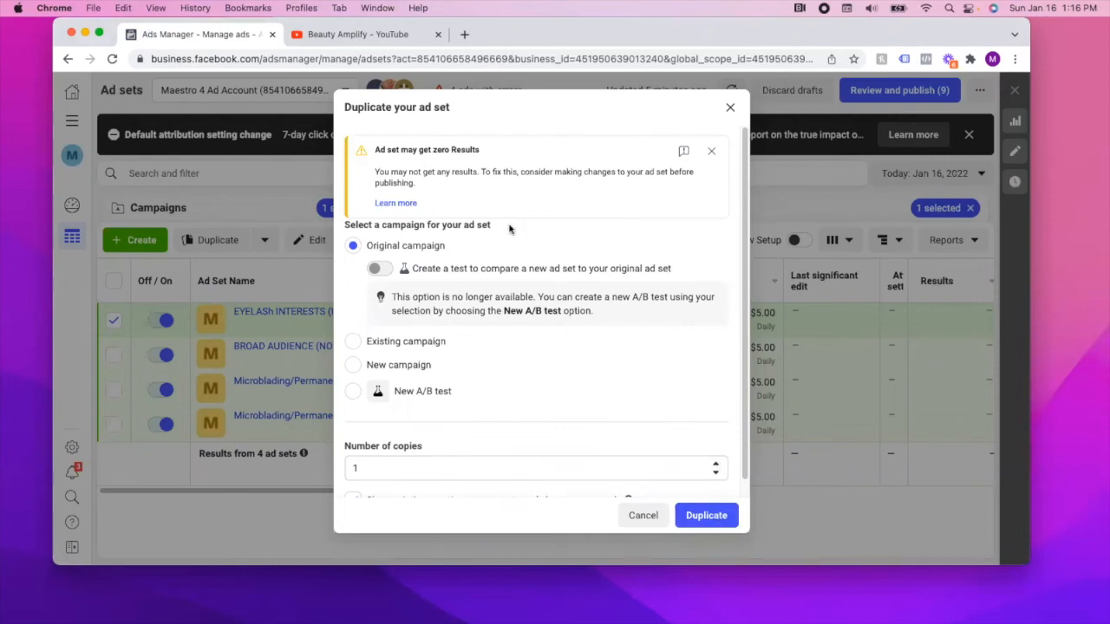
left_click(706, 515)
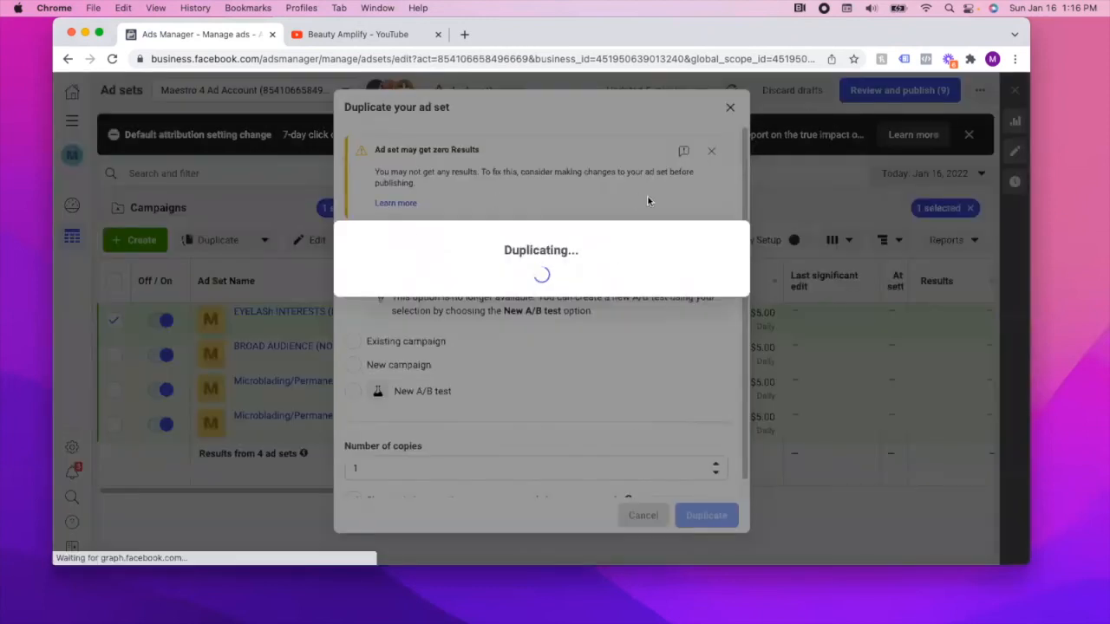
Review the duplicated eyelash ad set's name, budget, location, age, gender, detailed targeting and targeting expansion setting.
scroll(518, 426, "down", 15)
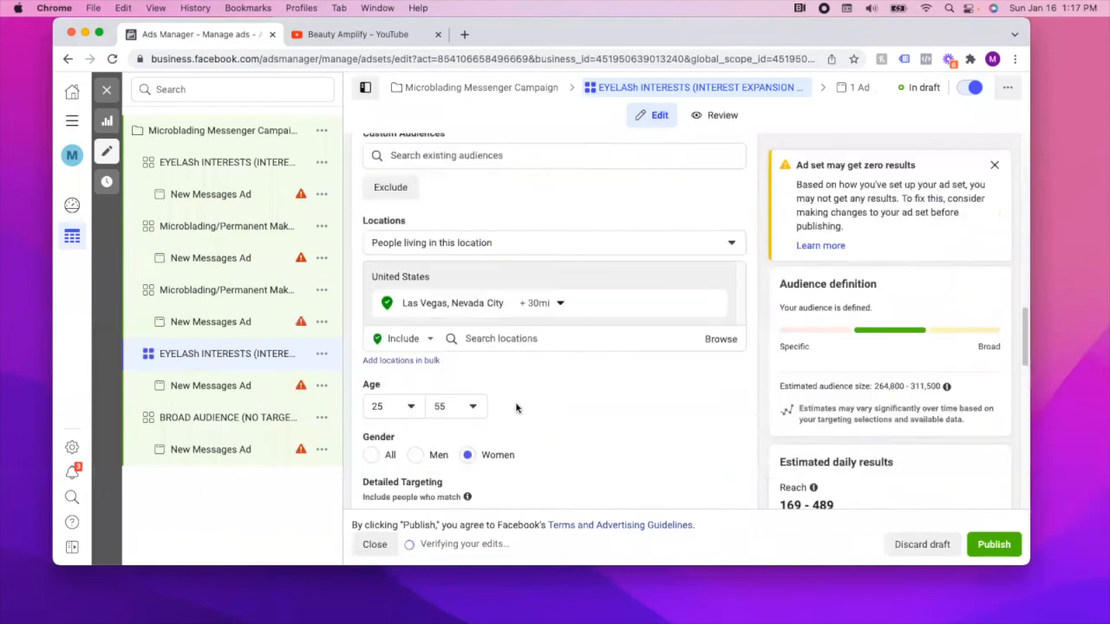
scroll(510, 406, "down", 7)
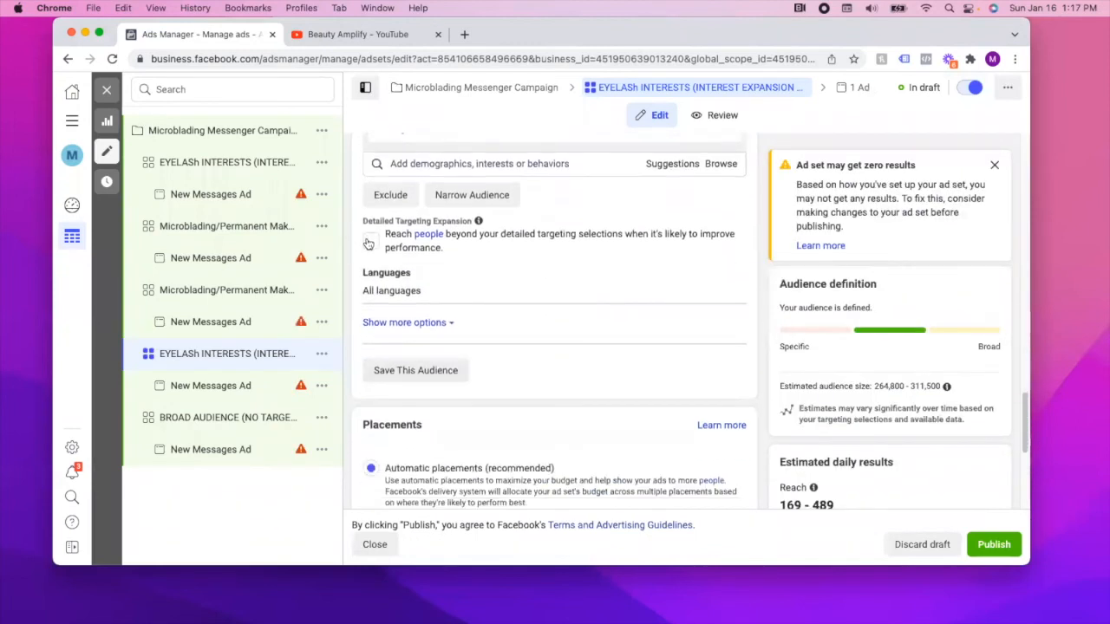
scroll(598, 321, "up", 10)
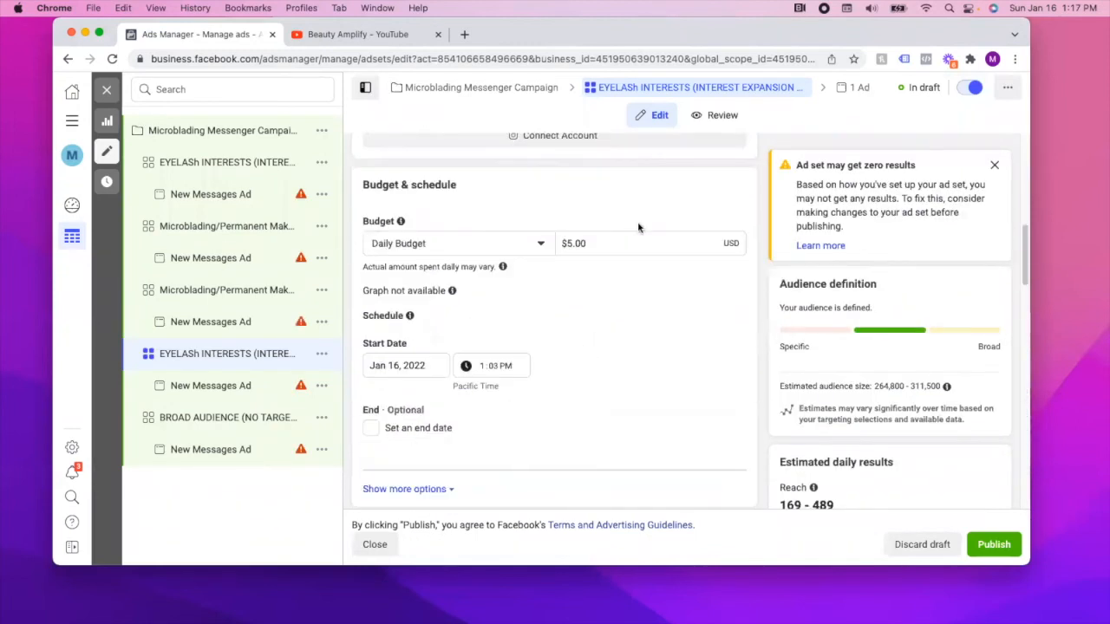
scroll(604, 327, "up", 10)
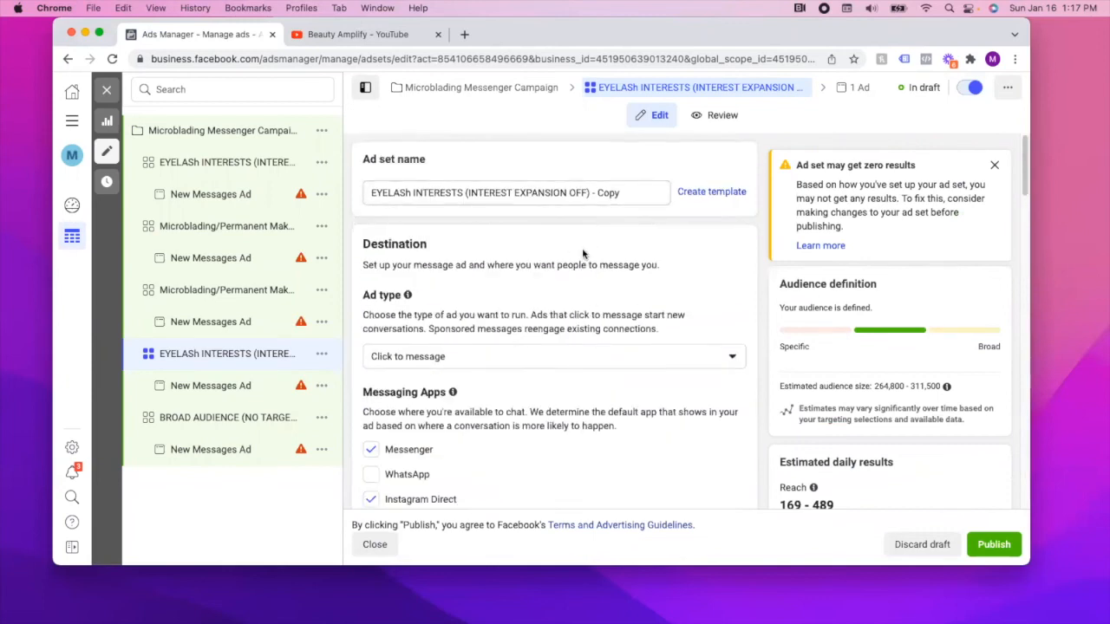
scroll(582, 251, "down", 6)
scroll(572, 277, "down", 10)
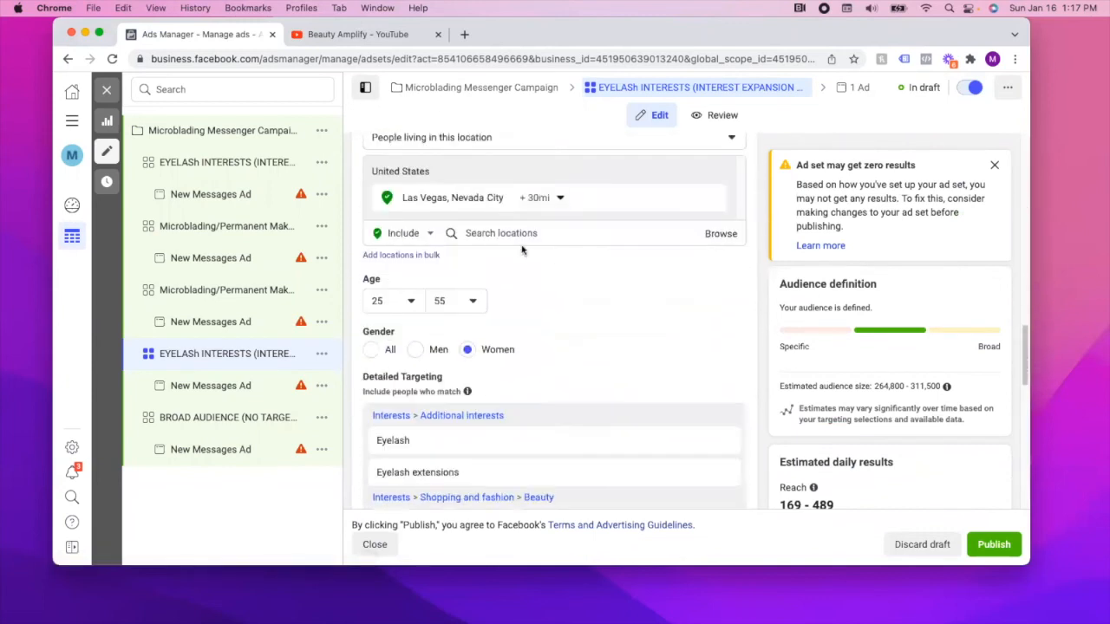
scroll(515, 231, "down", 4)
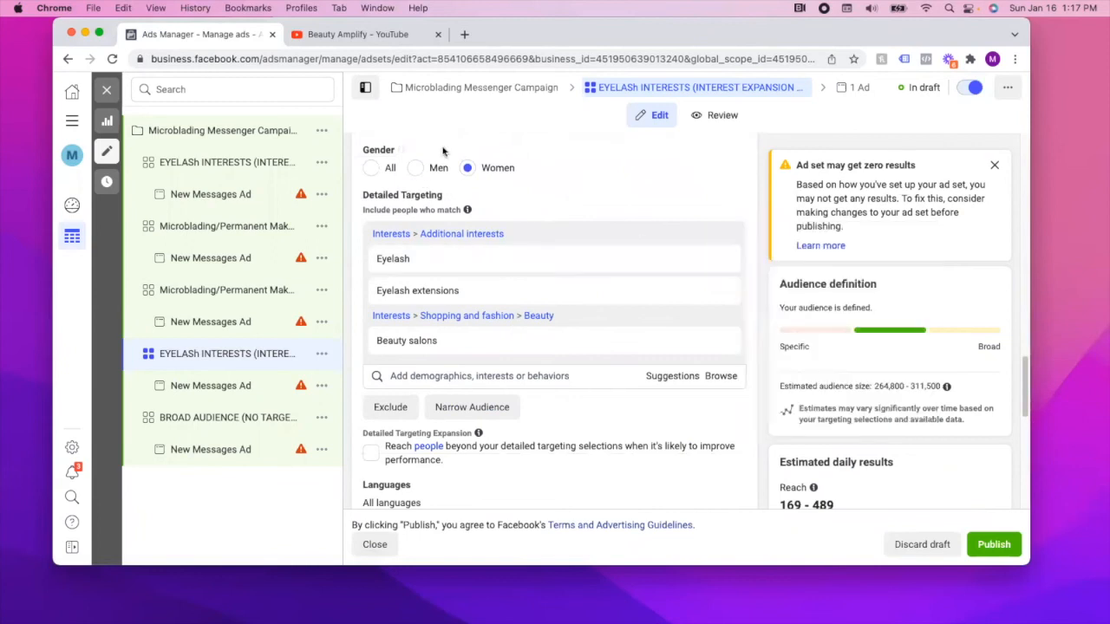
scroll(419, 174, "up", 5)
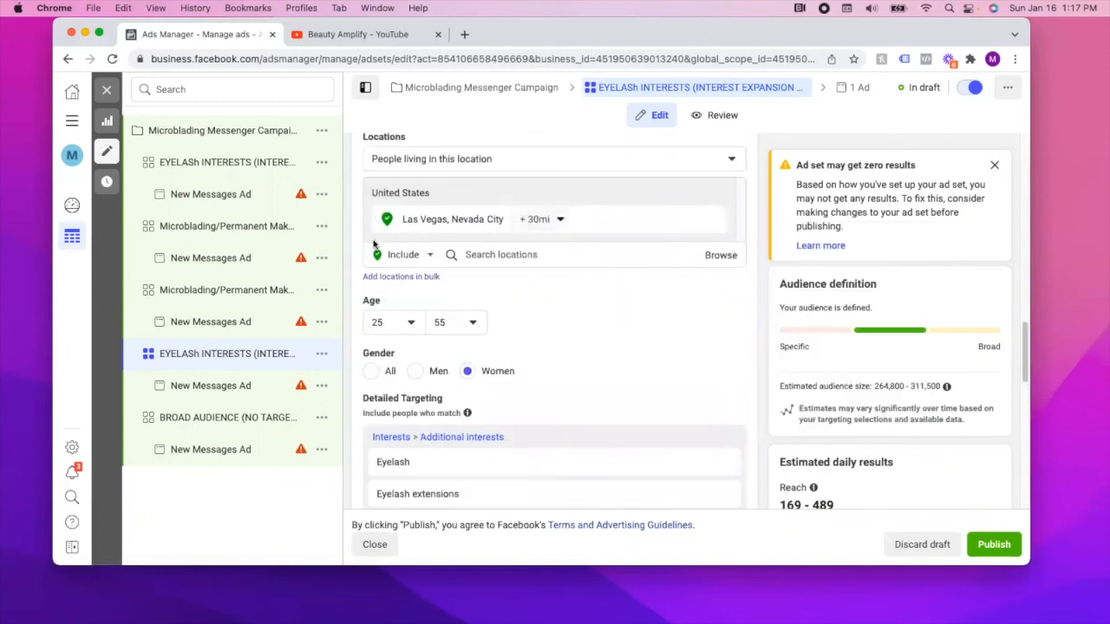
scroll(521, 308, "down", 1)
scroll(625, 304, "down", 4)
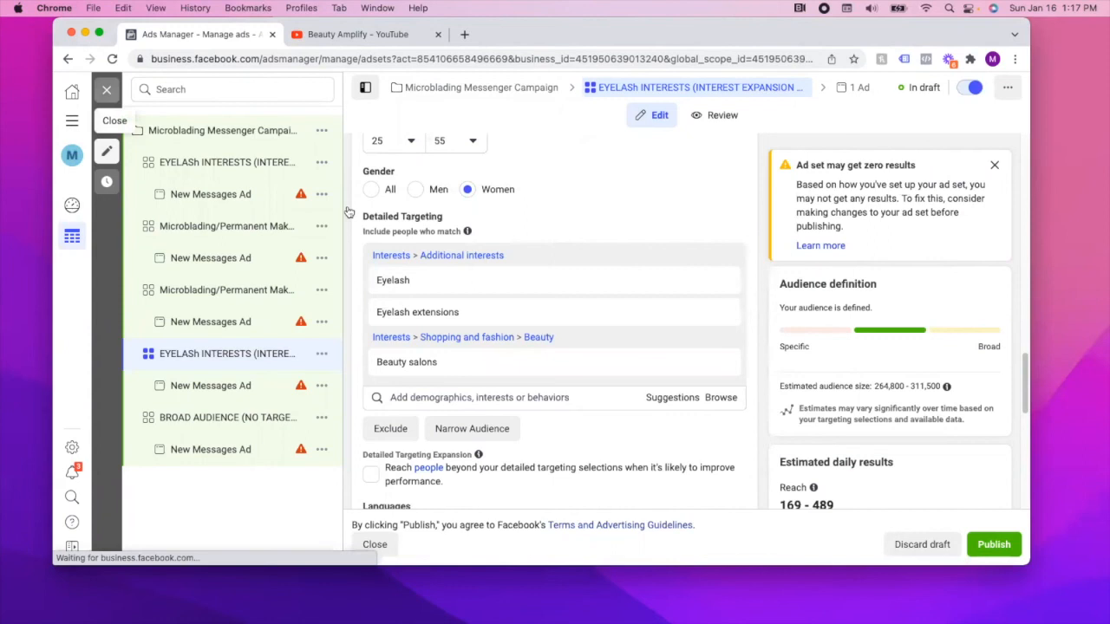
Return to the ad set list and delete both EYELASh INTERESTS (INTEREST EXPANSION OFF) ad sets, the original and its copy.
left_click(107, 91)
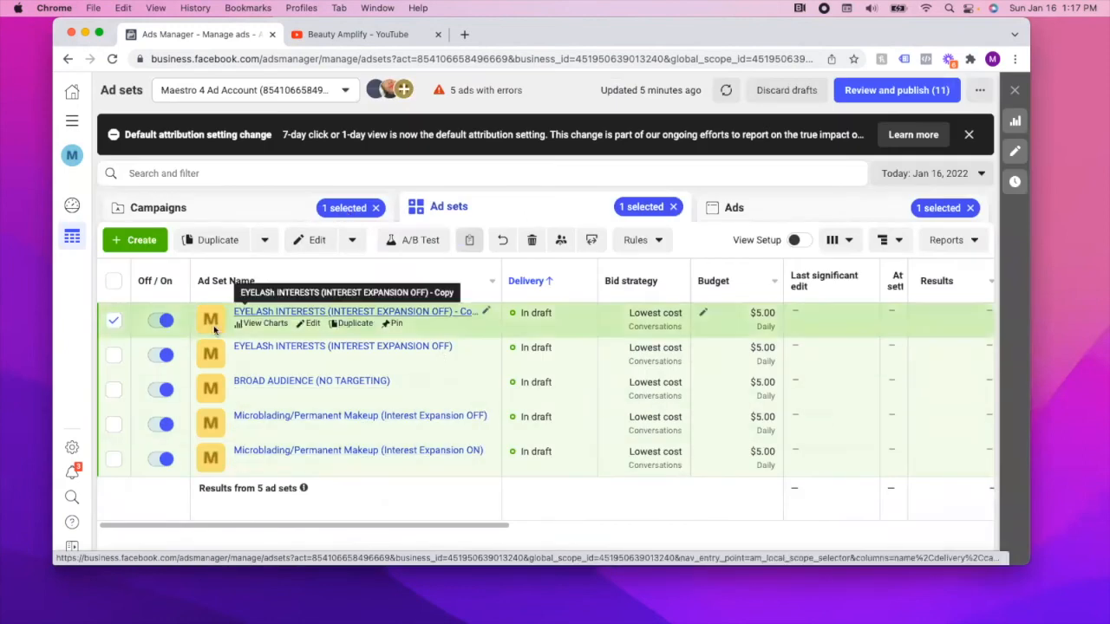
left_click(113, 355)
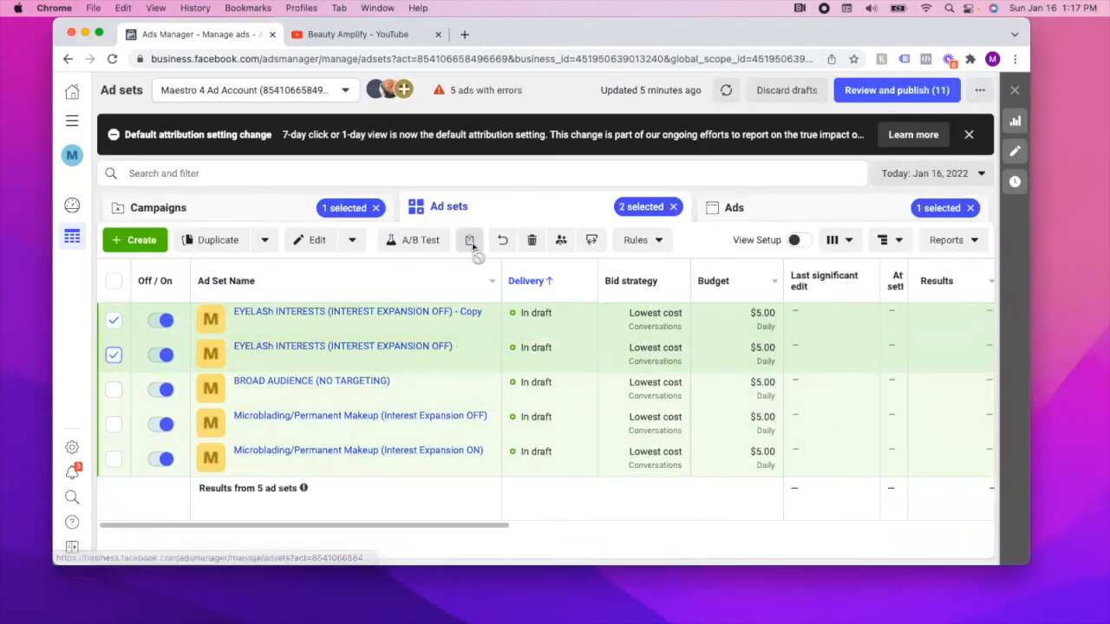
left_click(531, 240)
left_click(657, 288)
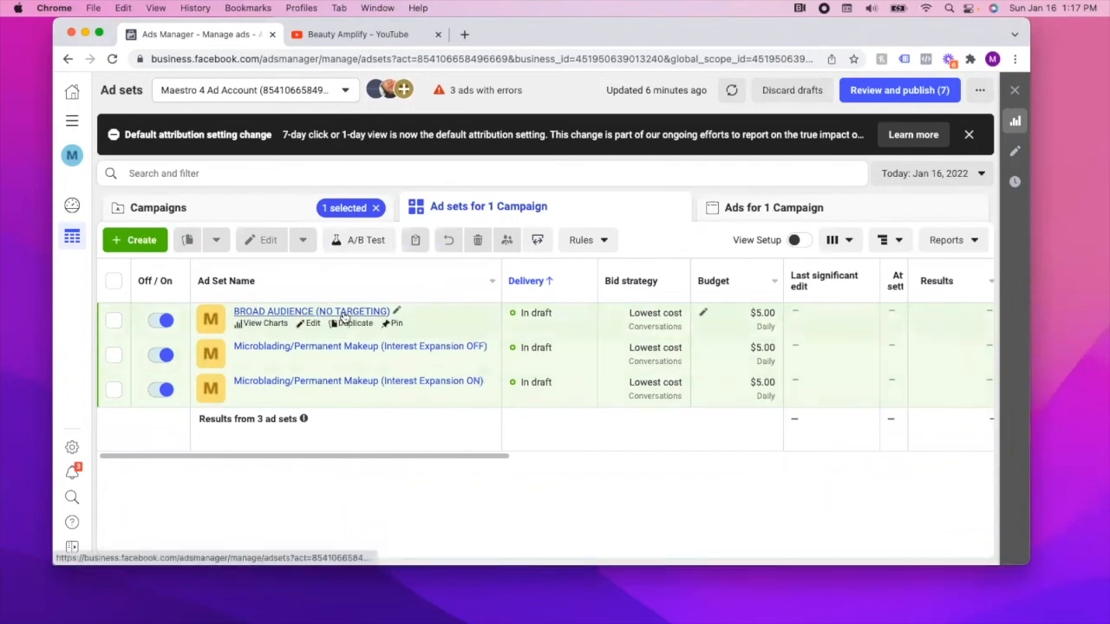
Turn off the BROAD AUDIENCE (NO TARGETING) ad set and clear its selection.
left_click(161, 320)
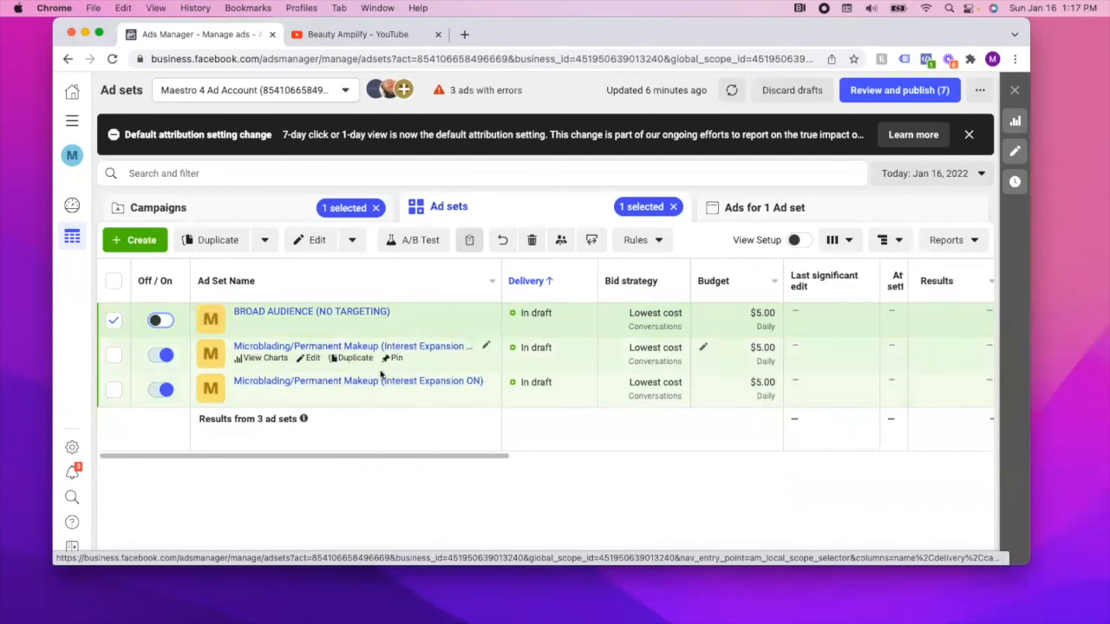
left_click(112, 321)
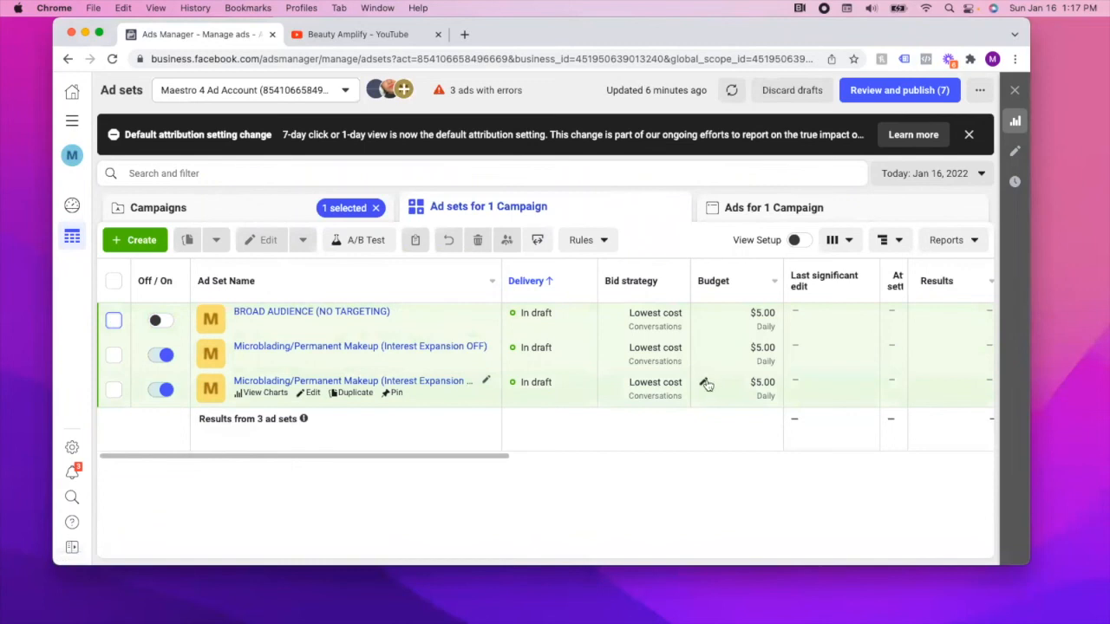
Look at the daily budget setting of the Microblading/Permanent Makeup (Interest Expansion ON) ad set, cancel without saving, and deselect the ad set.
left_click(704, 382)
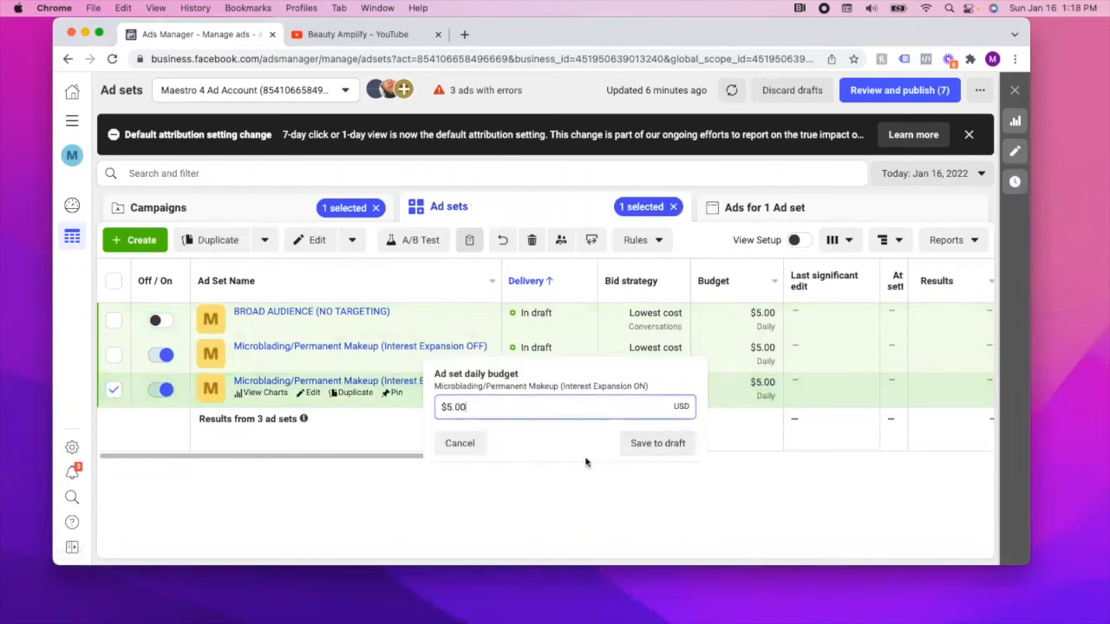
left_click(461, 443)
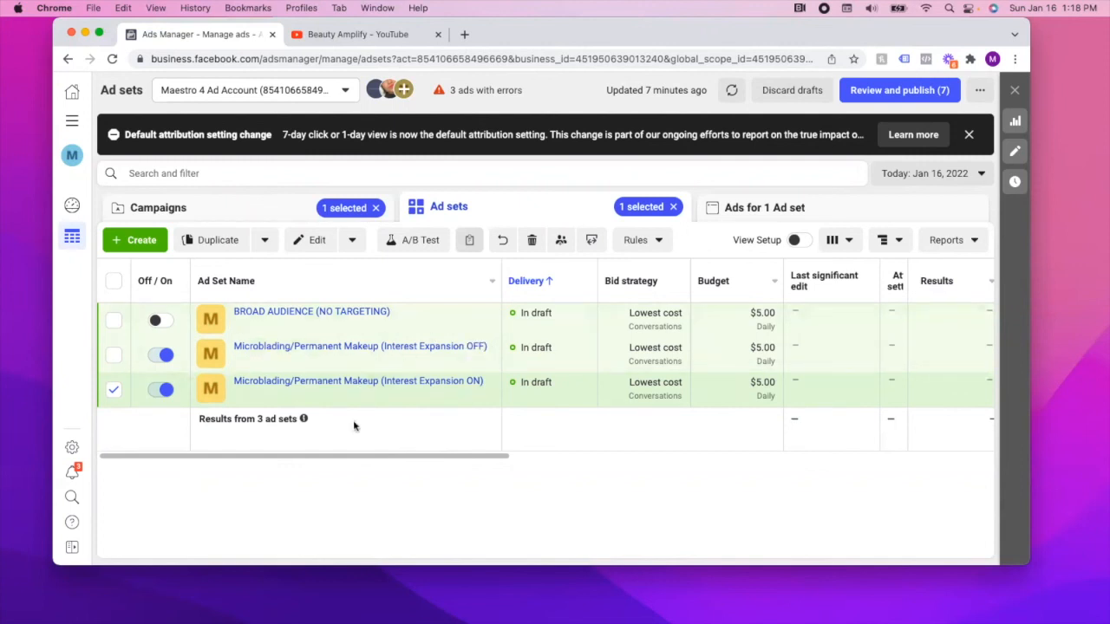
mouse_move(300, 363)
left_click(114, 392)
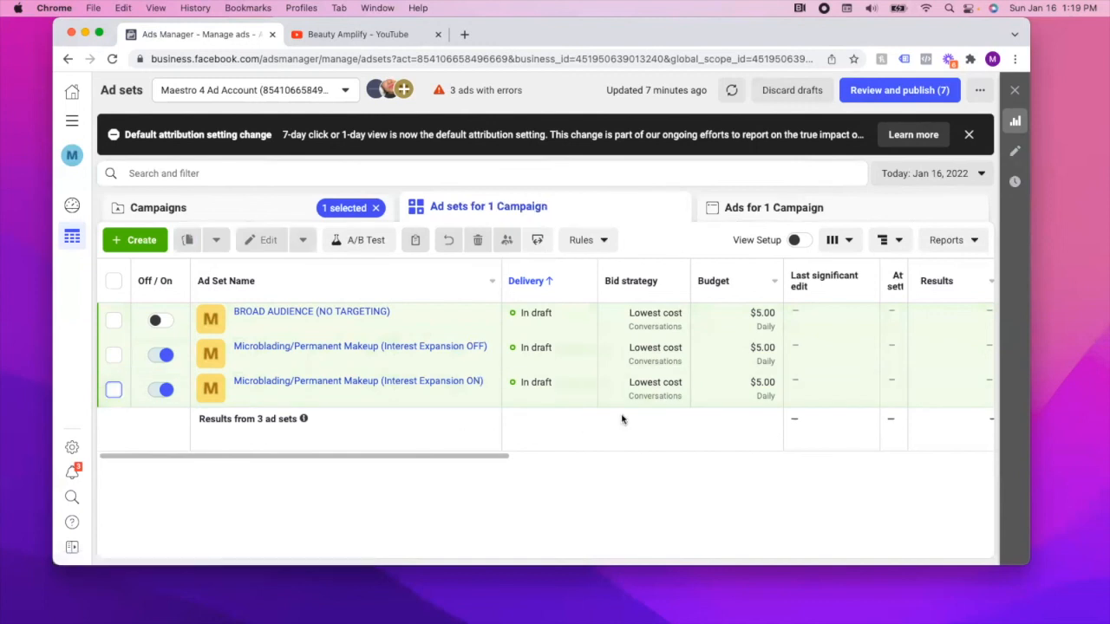